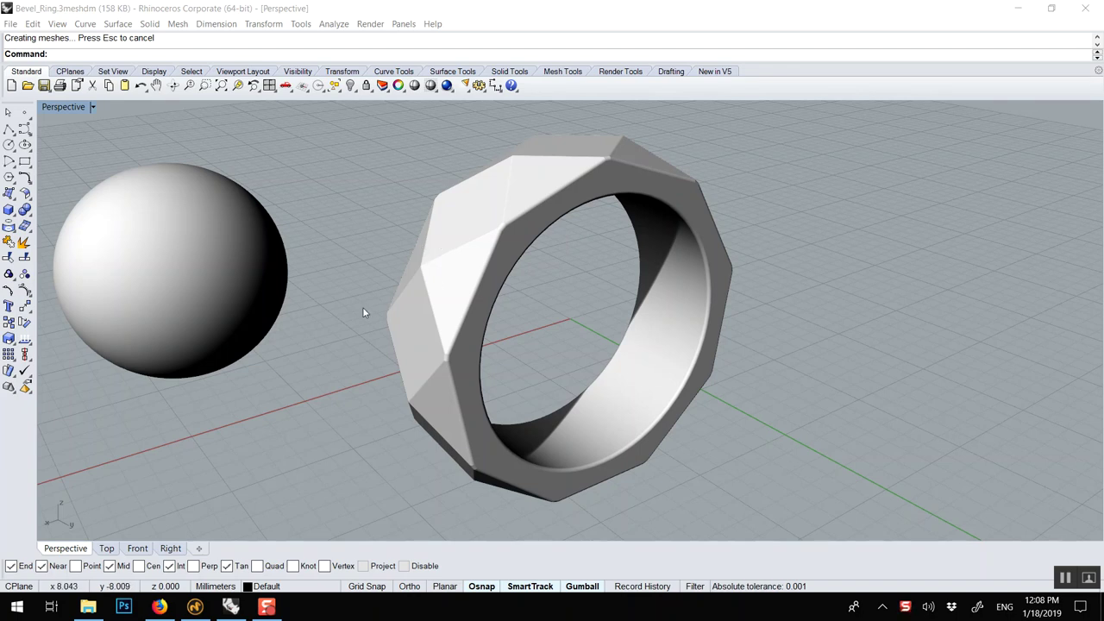
Mesh the sphere with the density slider raised toward more polygons, previewing before accepting
click(438, 267)
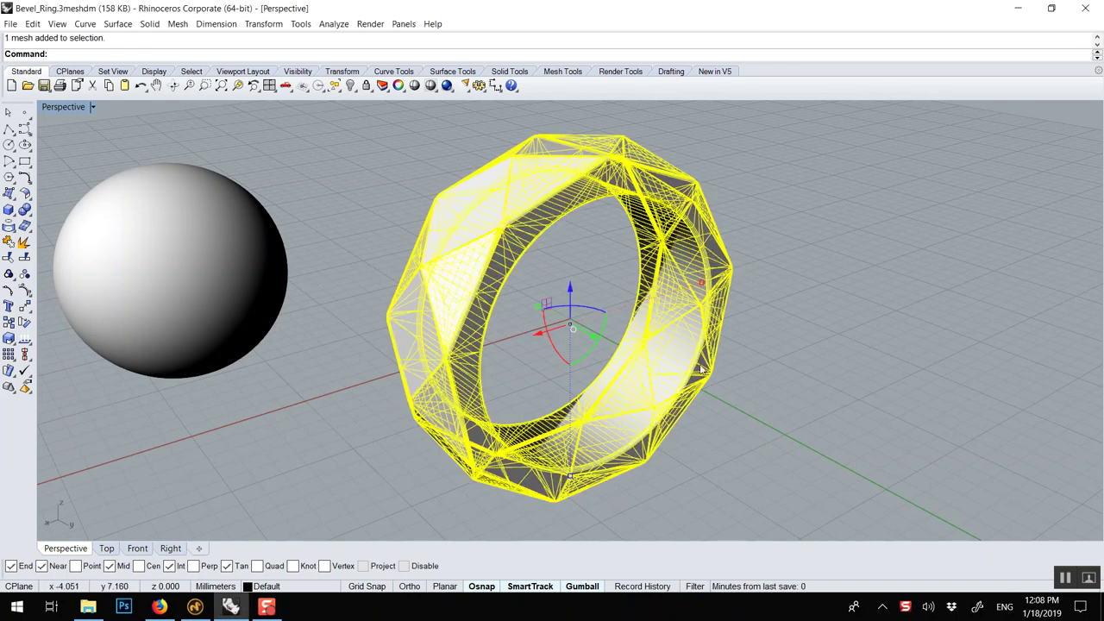
click(146, 227)
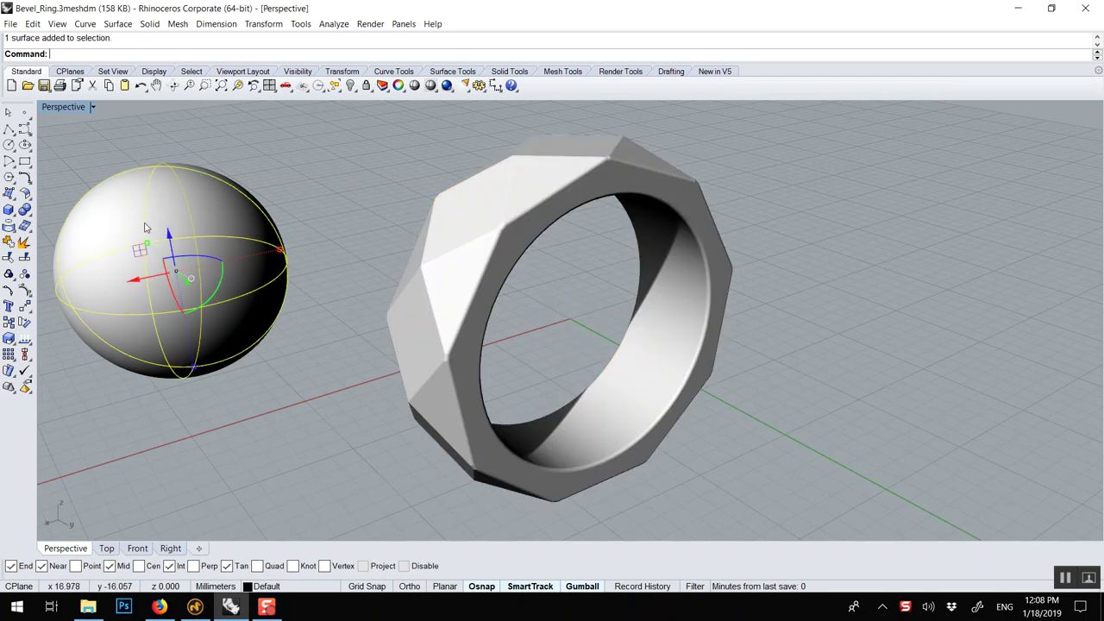
click(465, 234)
click(165, 210)
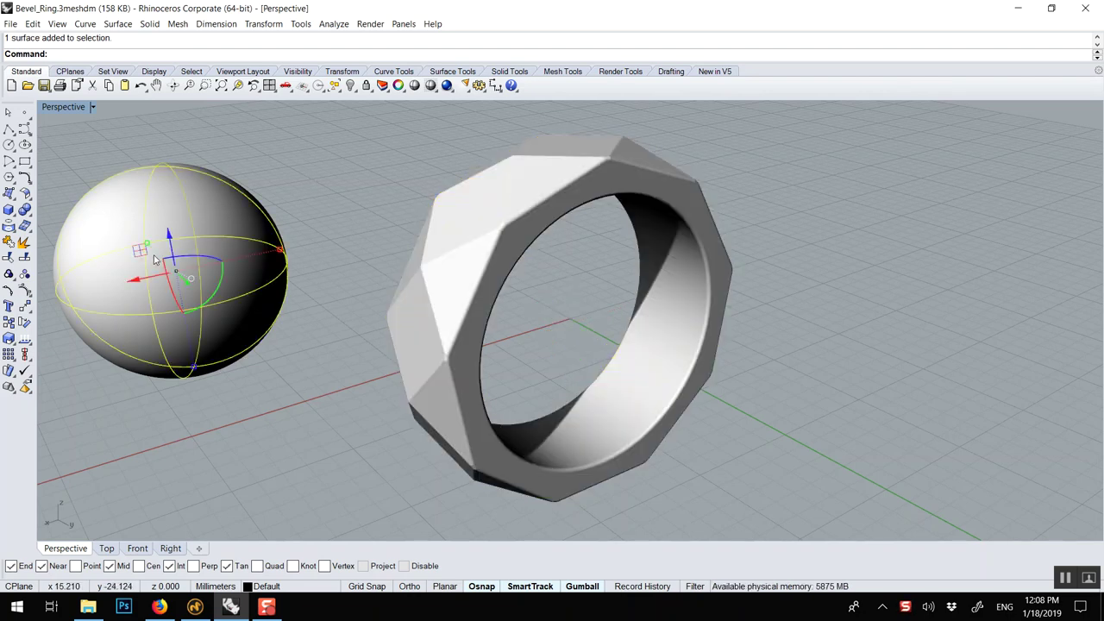
key(Return)
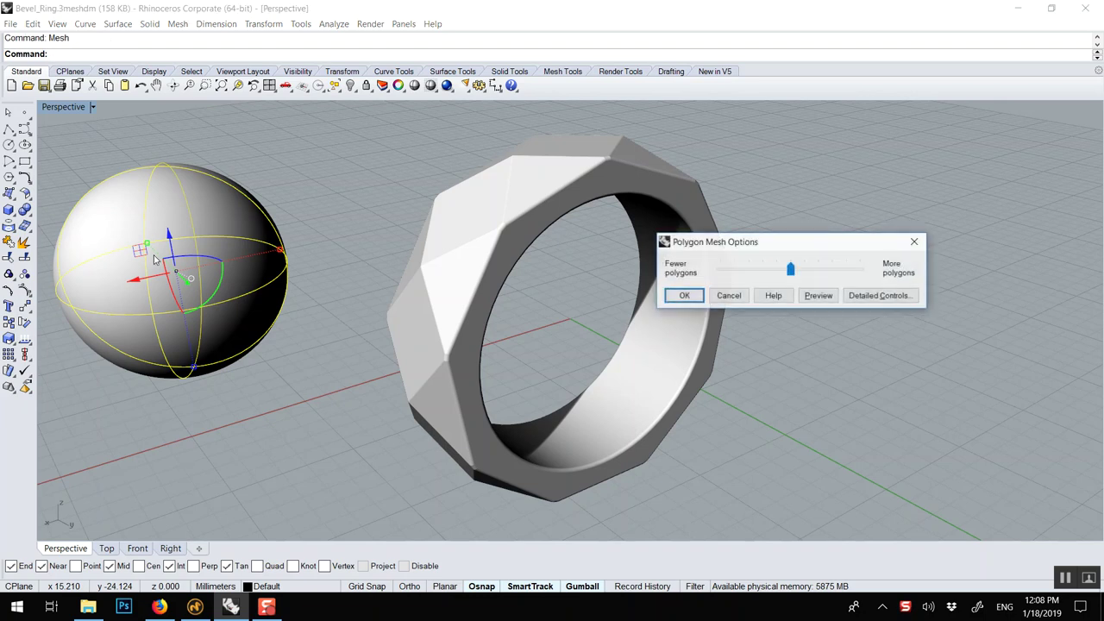
drag(785, 272, 812, 274)
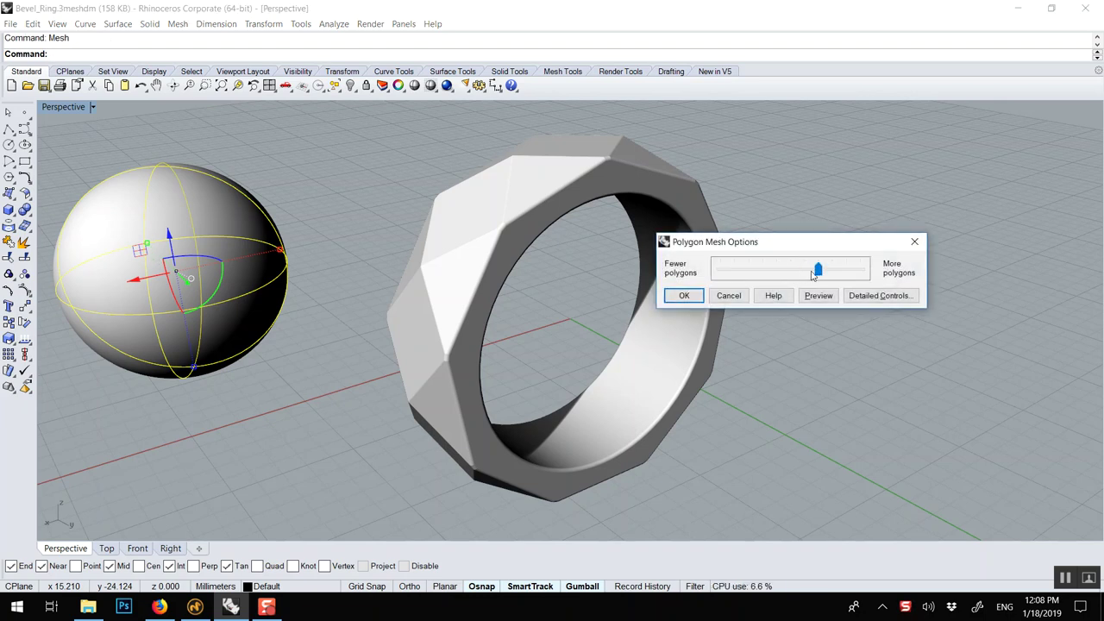
click(816, 297)
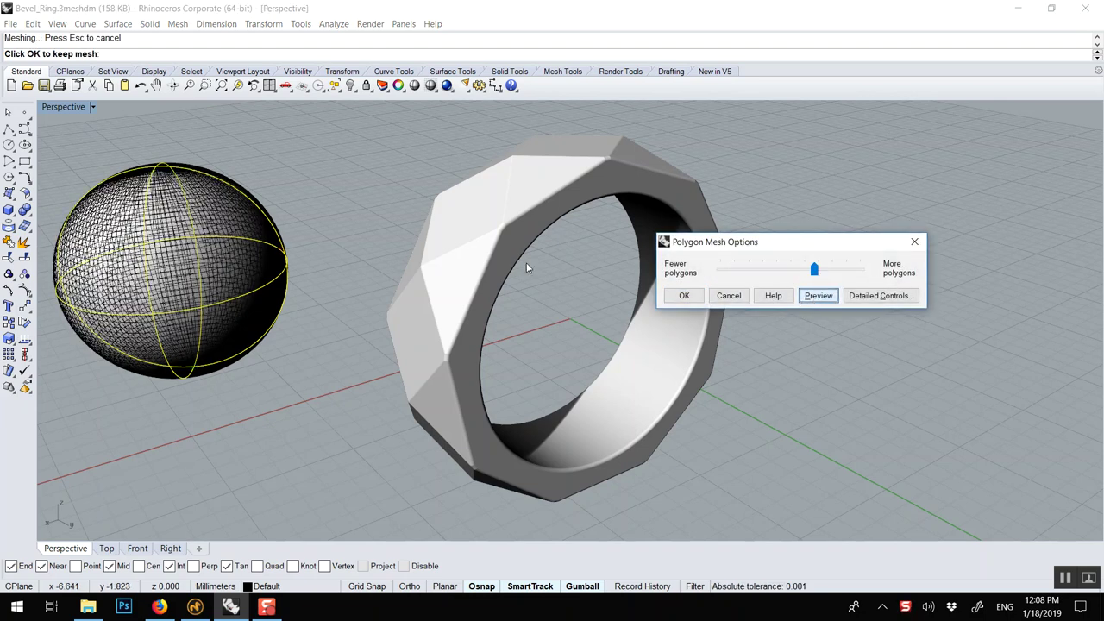
click(681, 294)
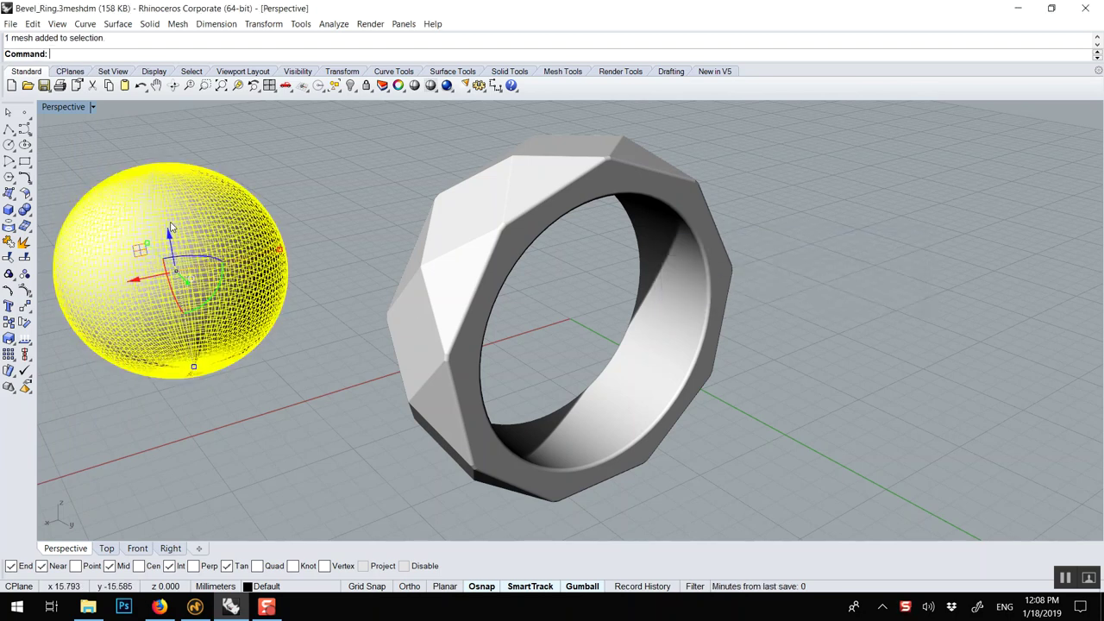
Delete the newly created sphere mesh
click(13, 23)
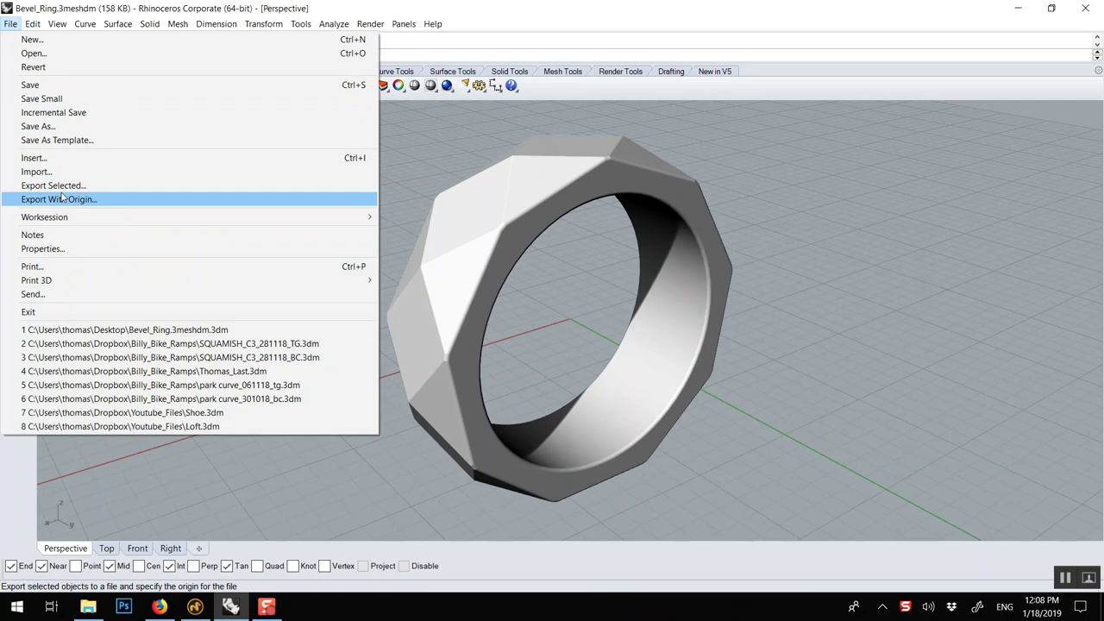
click(348, 188)
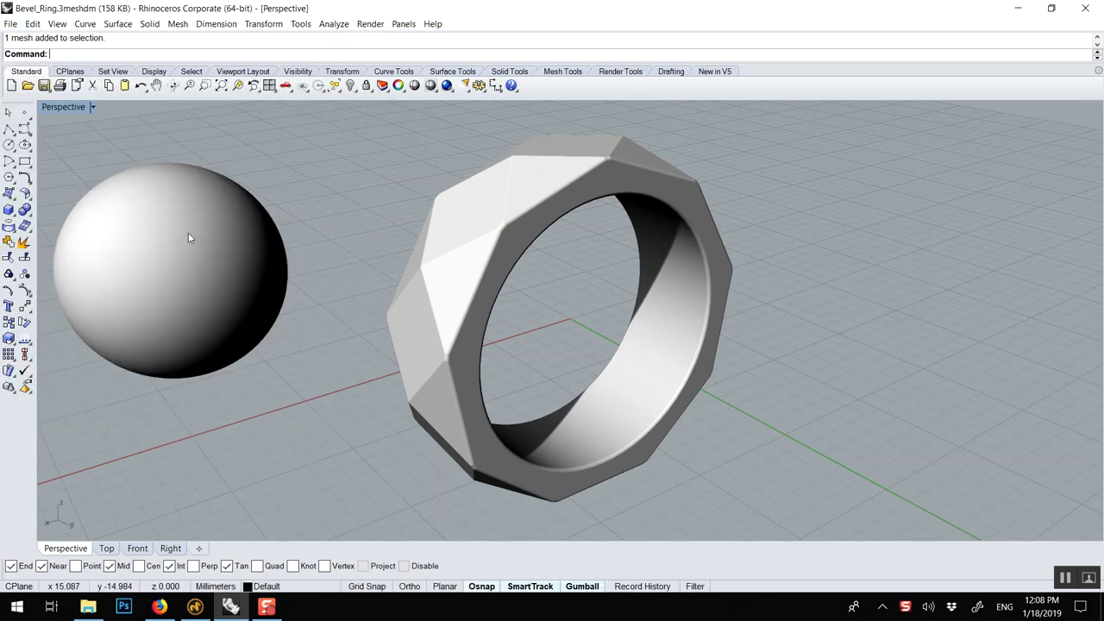
key(Delete)
Export the selected ring as Ring.3dm and close Rhino without saving the original
click(512, 224)
click(10, 23)
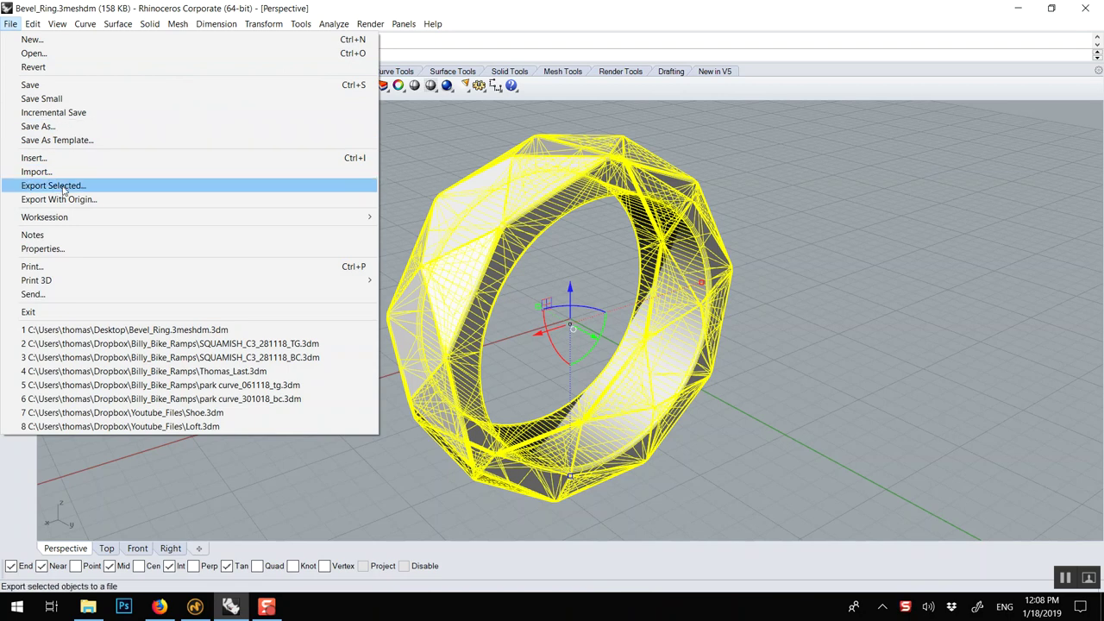
click(63, 189)
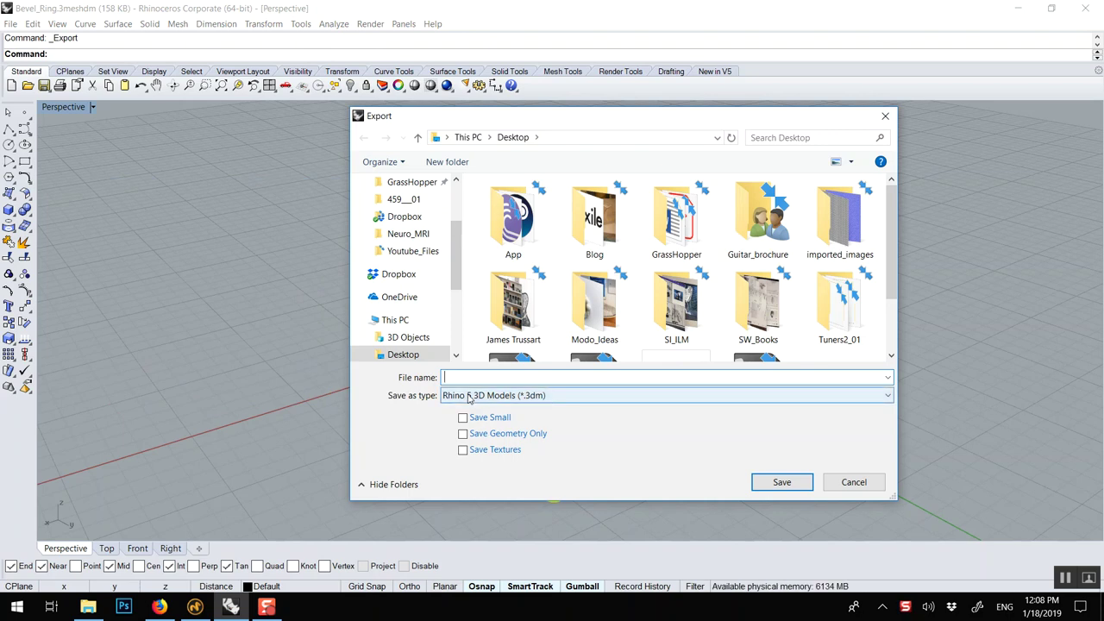
text(Ring)
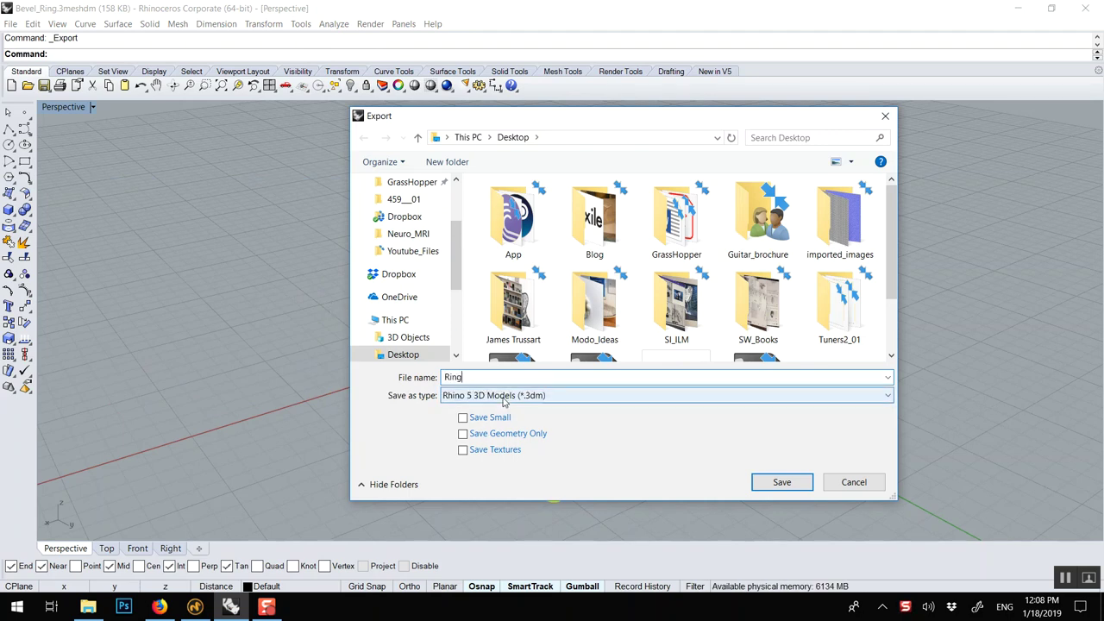
click(775, 483)
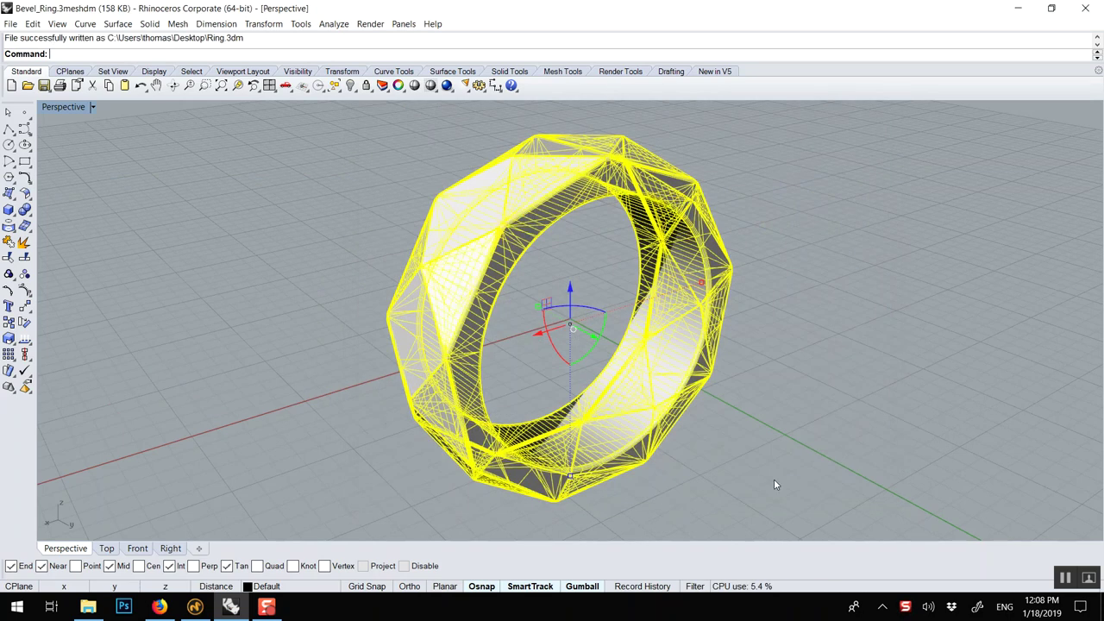
click(1084, 8)
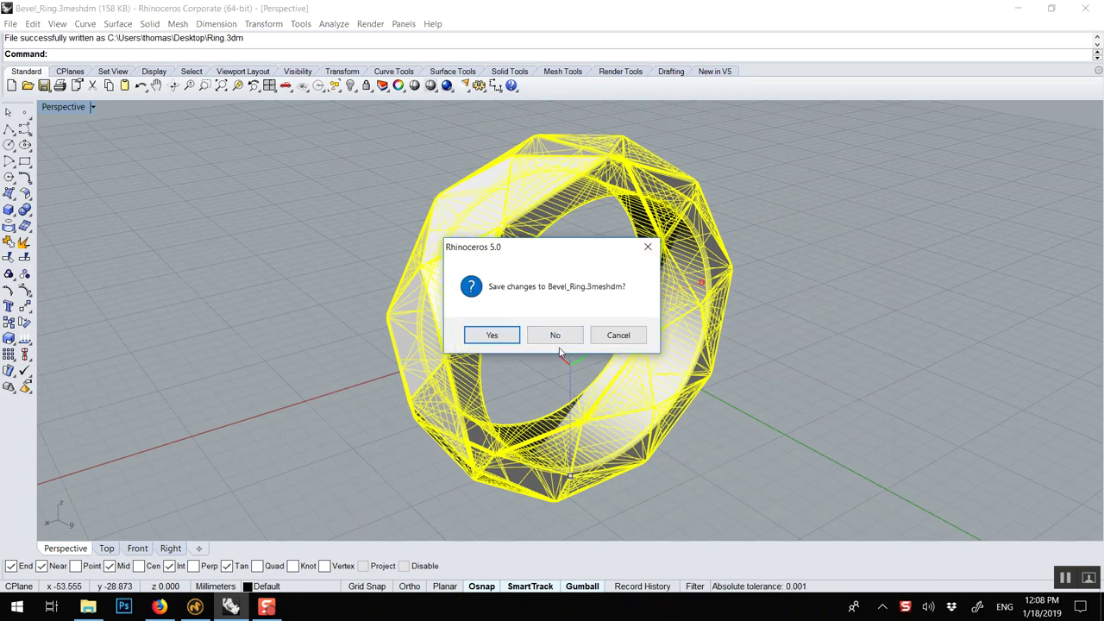
click(552, 336)
click(197, 607)
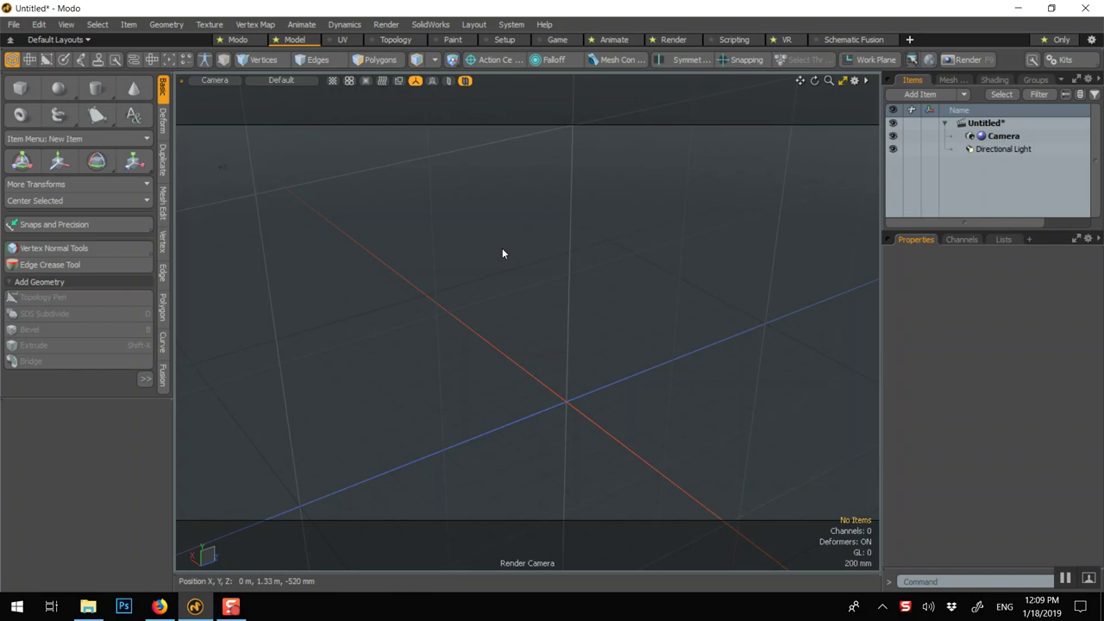
alt+drag(502, 248, 576, 323)
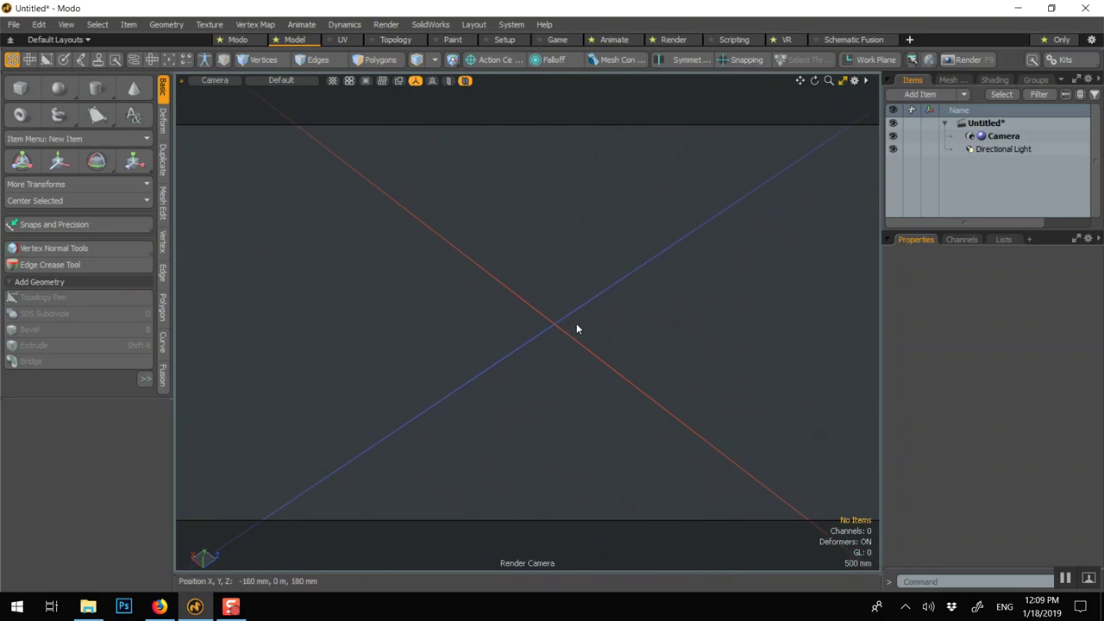
click(1045, 40)
click(1046, 39)
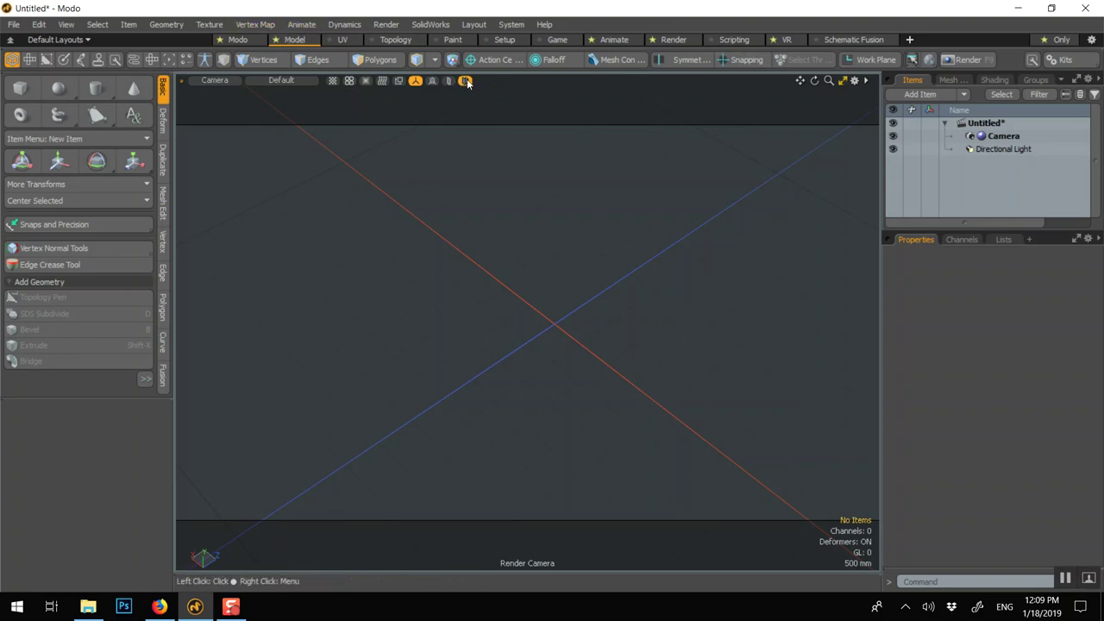
click(855, 80)
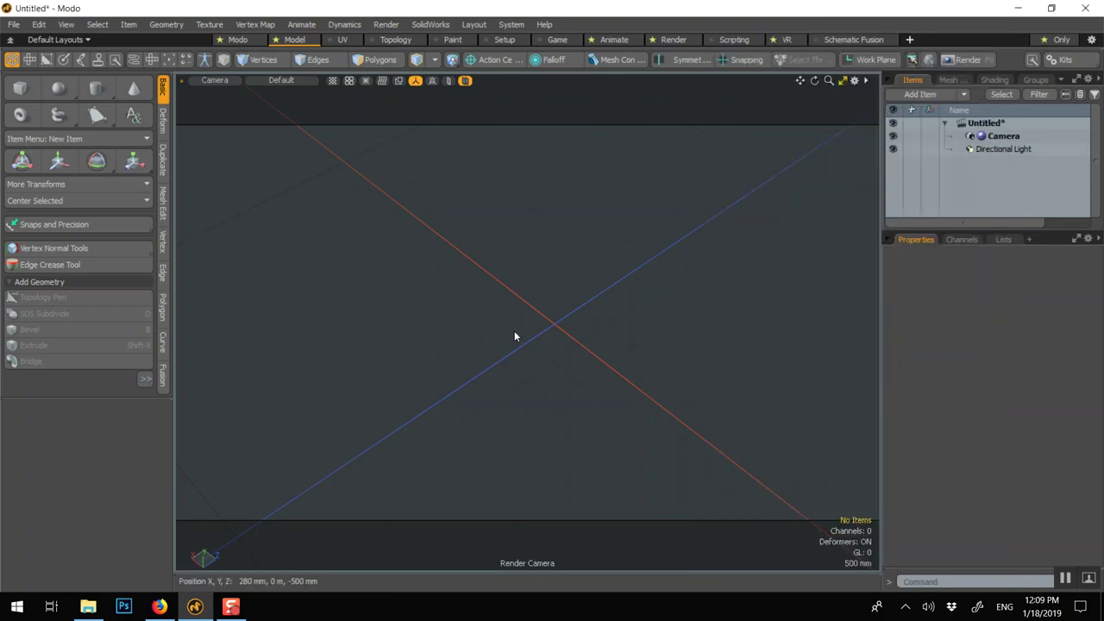
Open the exported Ring.3dm file in Modo
click(23, 24)
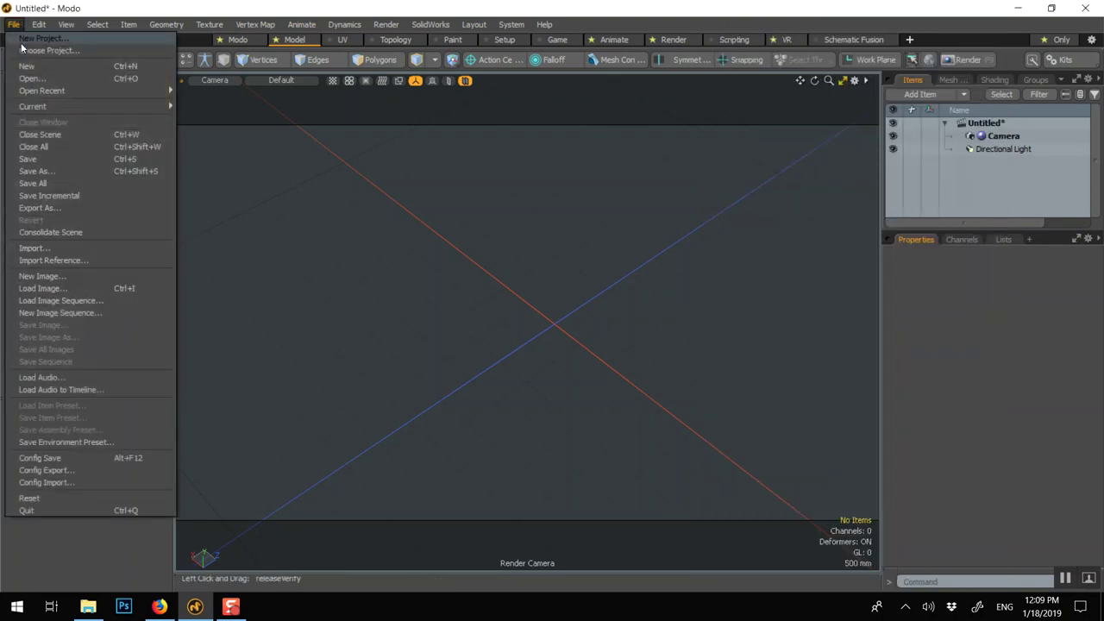
click(29, 81)
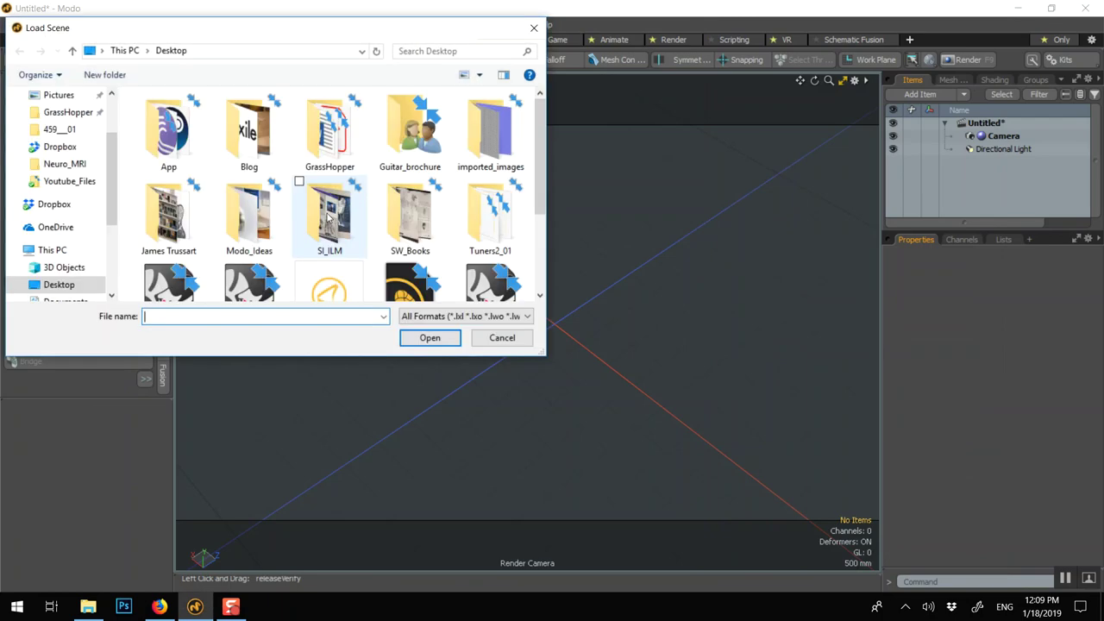
scroll(373, 201, down, 1)
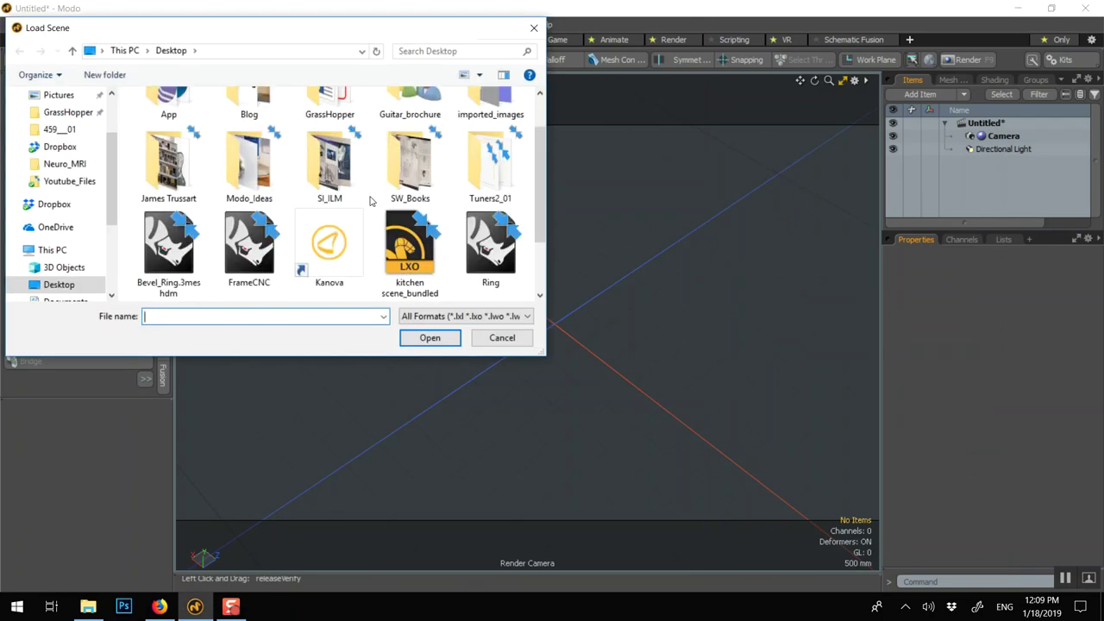
double_click(502, 249)
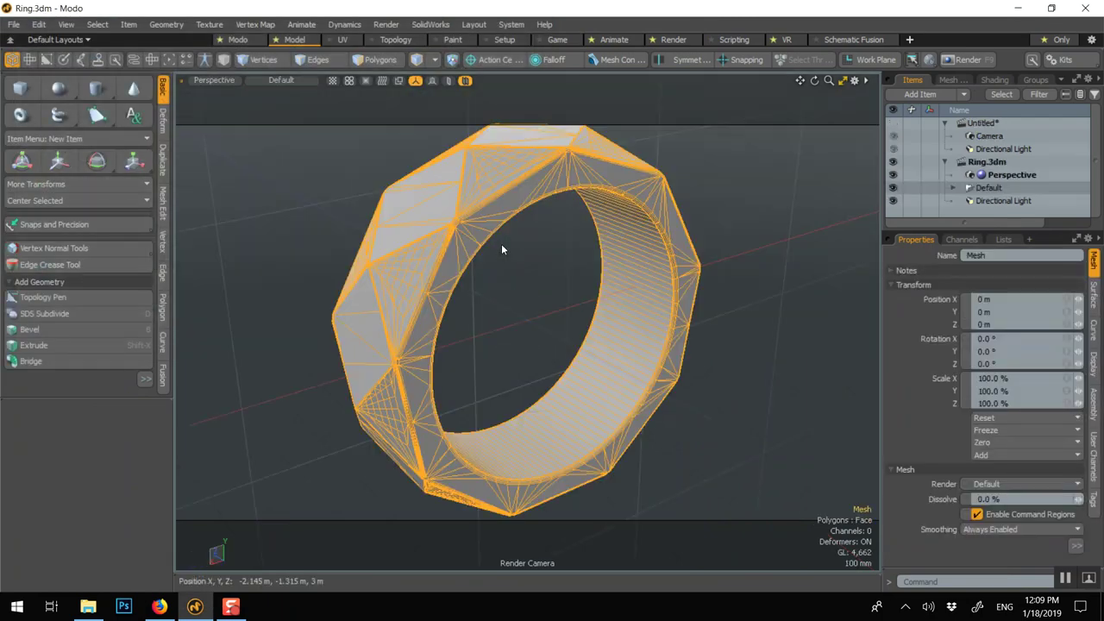
scroll(495, 231, down, 10)
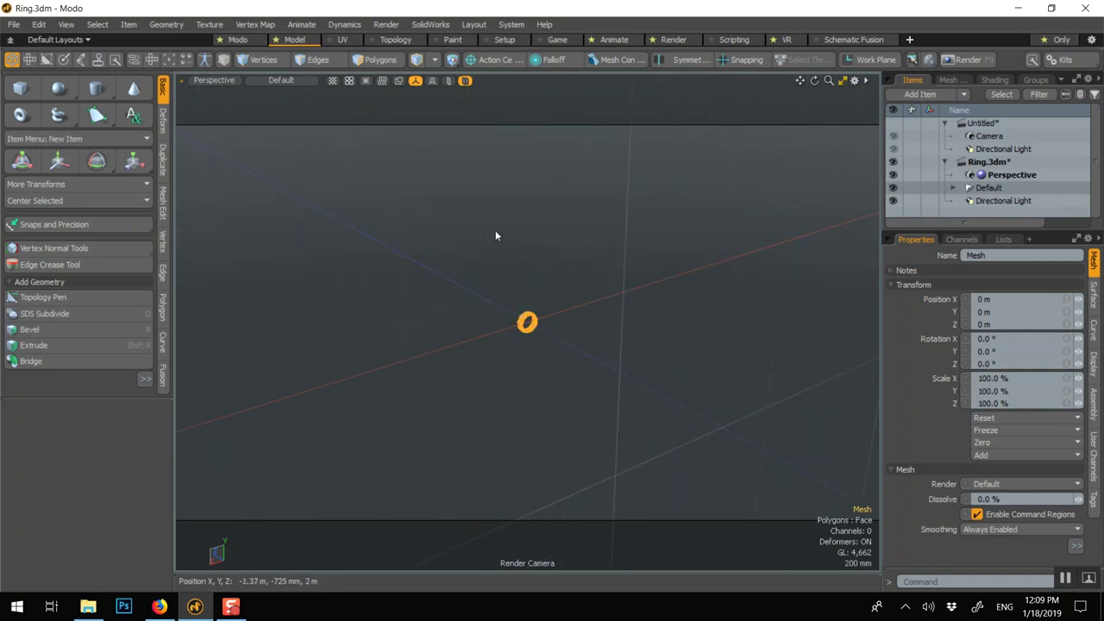
Frame the ring, orbit around it, and lift it 9.6 mm along Y
key(a)
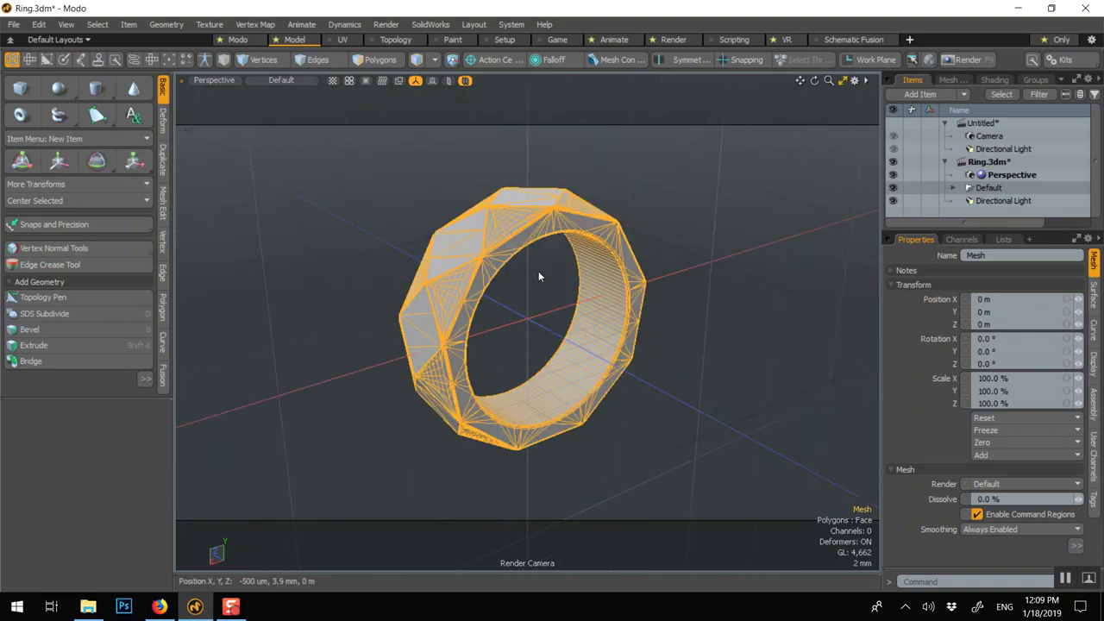
alt+drag(595, 321, 481, 294)
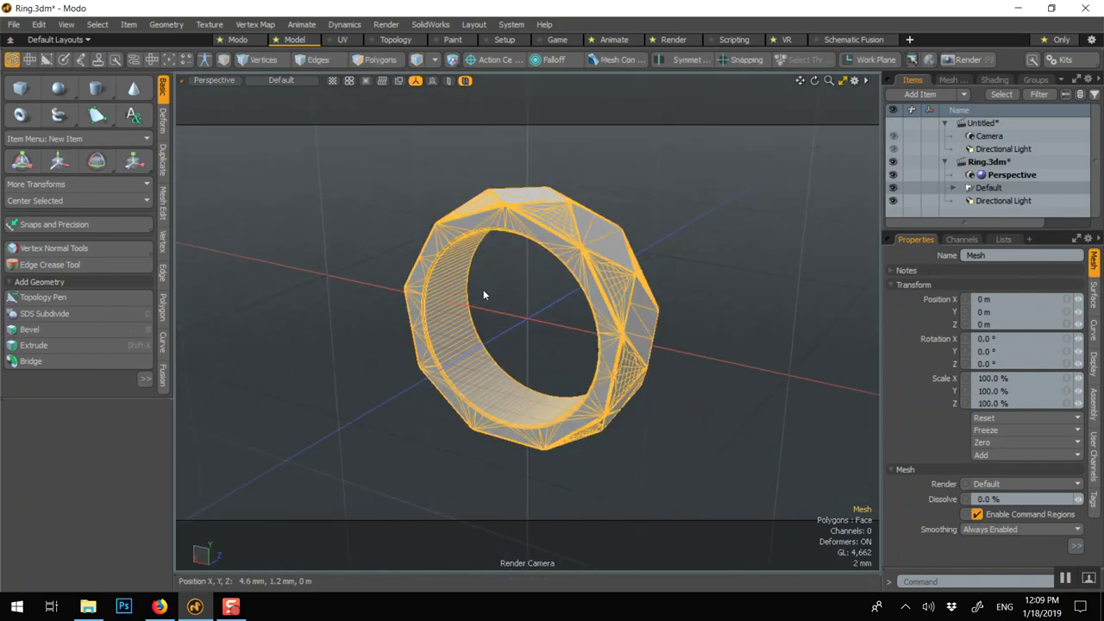
key(w)
drag(526, 220, 526, 93)
Switch to the four-view layout and centre the ring in the side views
click(845, 81)
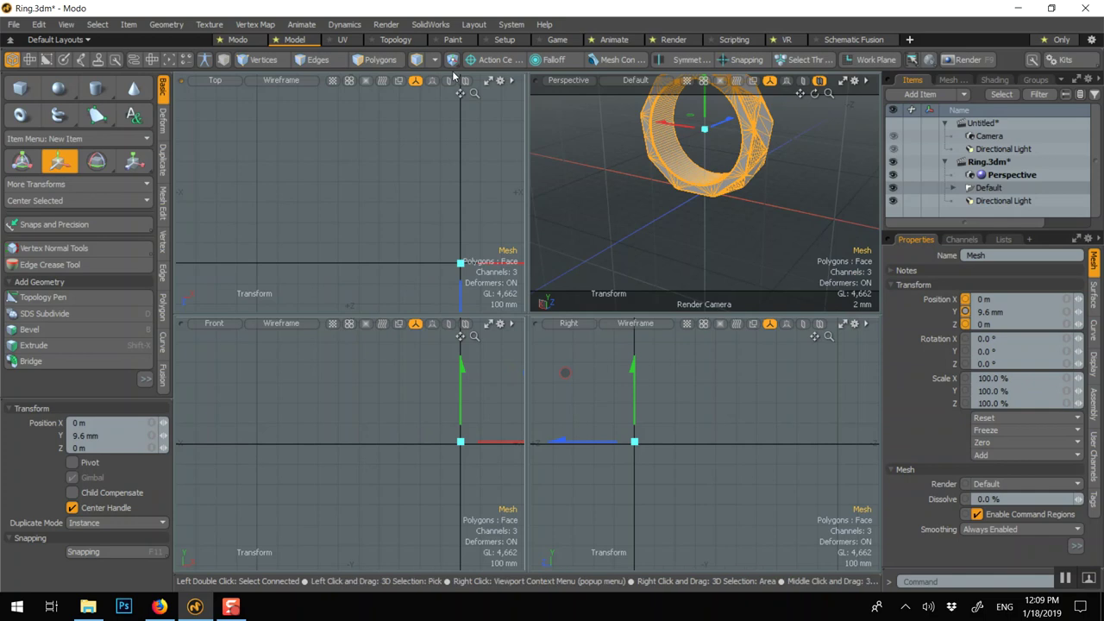
scroll(310, 369, down, 2)
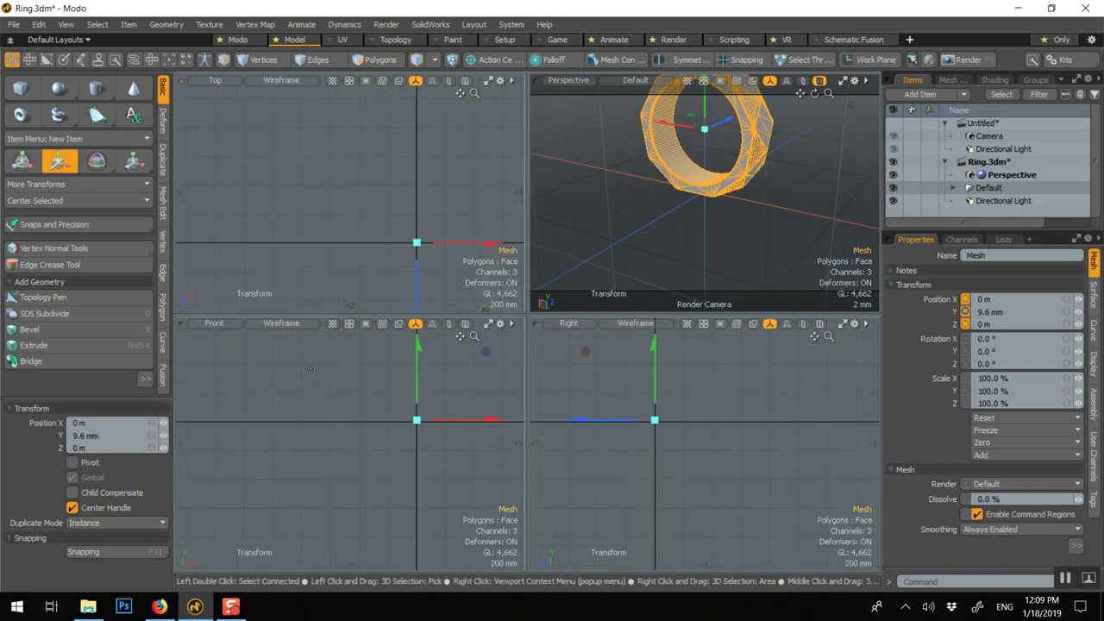
key(q)
scroll(375, 386, up, 6)
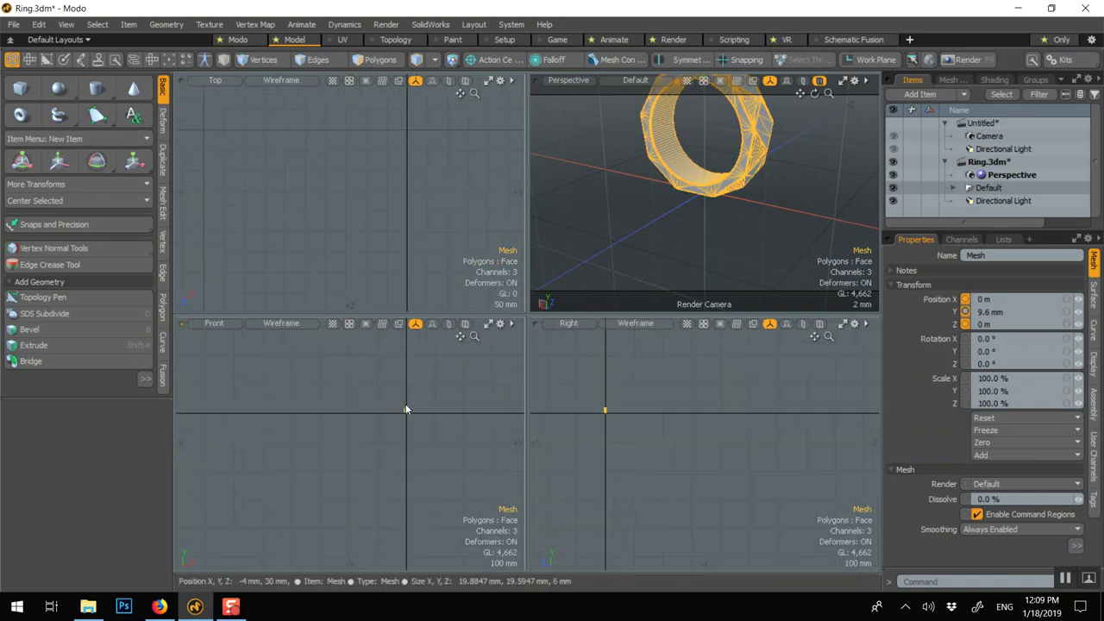
scroll(420, 453, up, 3)
middle_drag(386, 402, 401, 461)
Raise the ring to Y 10 mm, then restore a full-size orbited Perspective view
key(y)
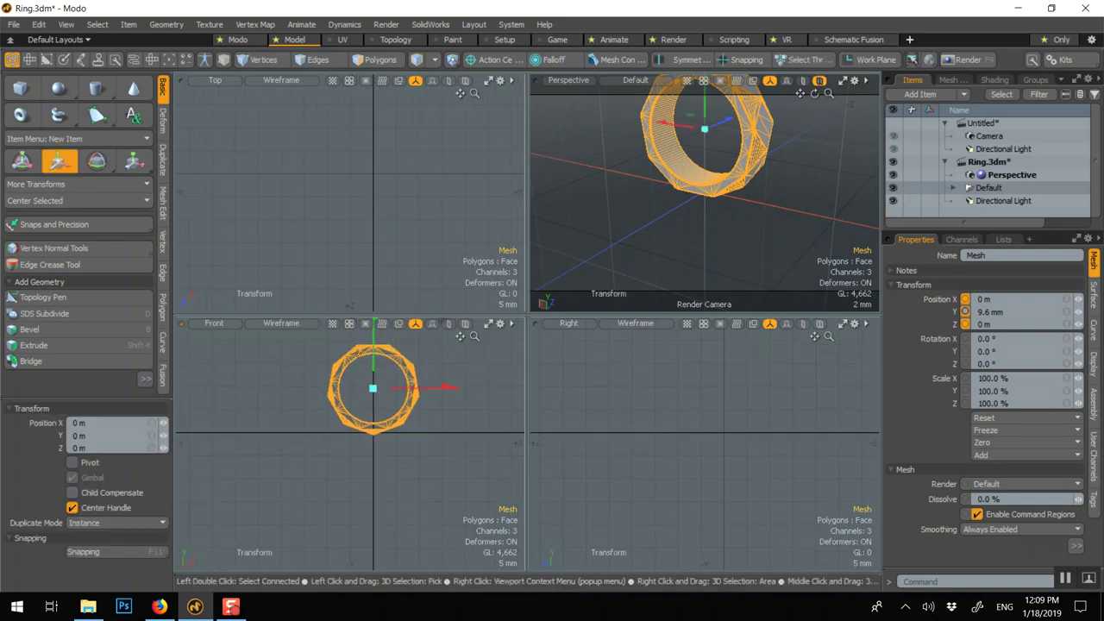
drag(375, 351, 375, 348)
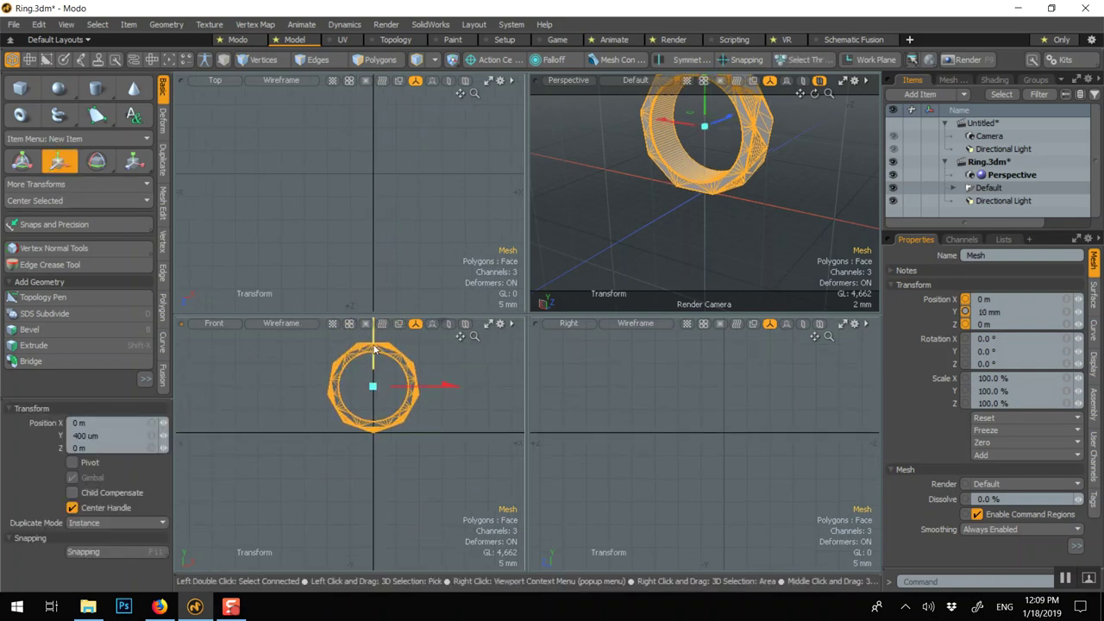
key(q)
click(842, 81)
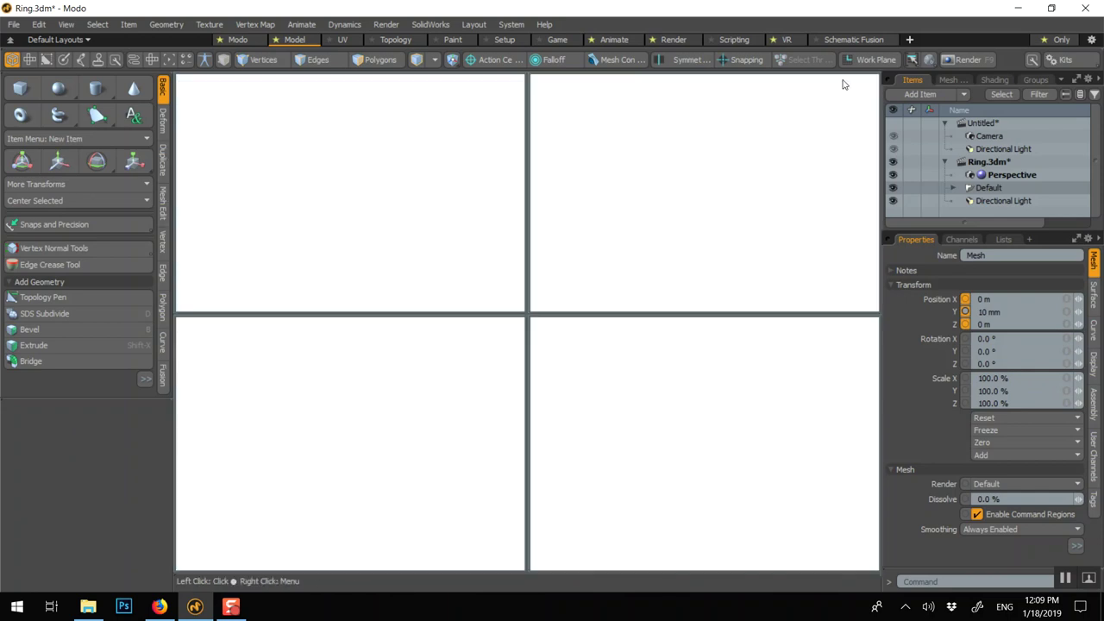
alt+drag(645, 173, 687, 269)
Add a Plane primitive beneath the ring, then select the ring to start its material
right_click(686, 270)
mouse_move(700, 385)
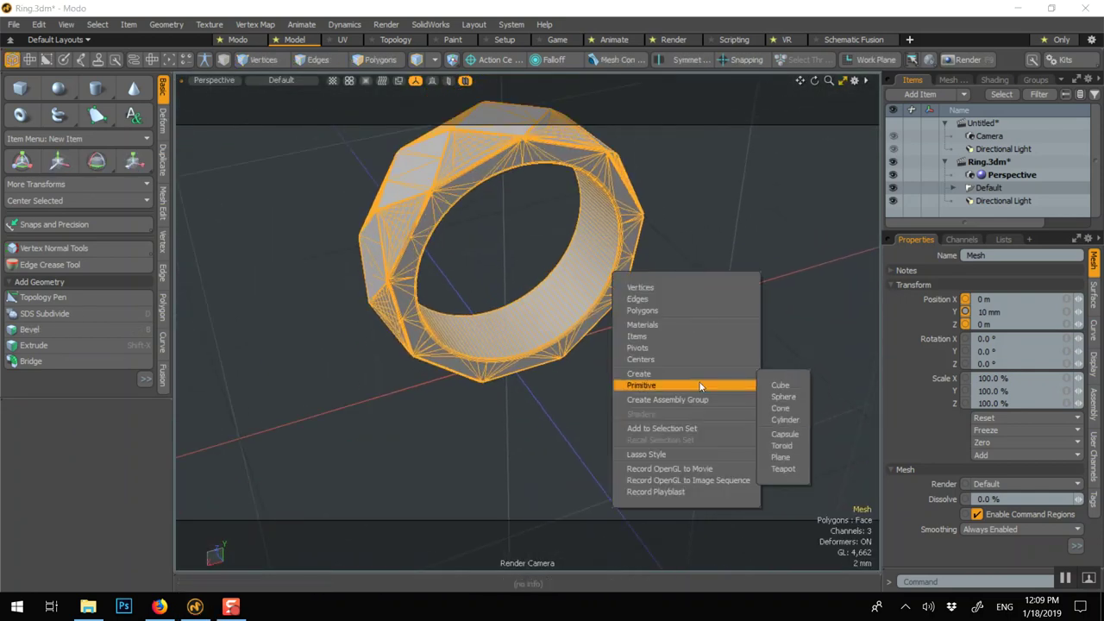
click(799, 460)
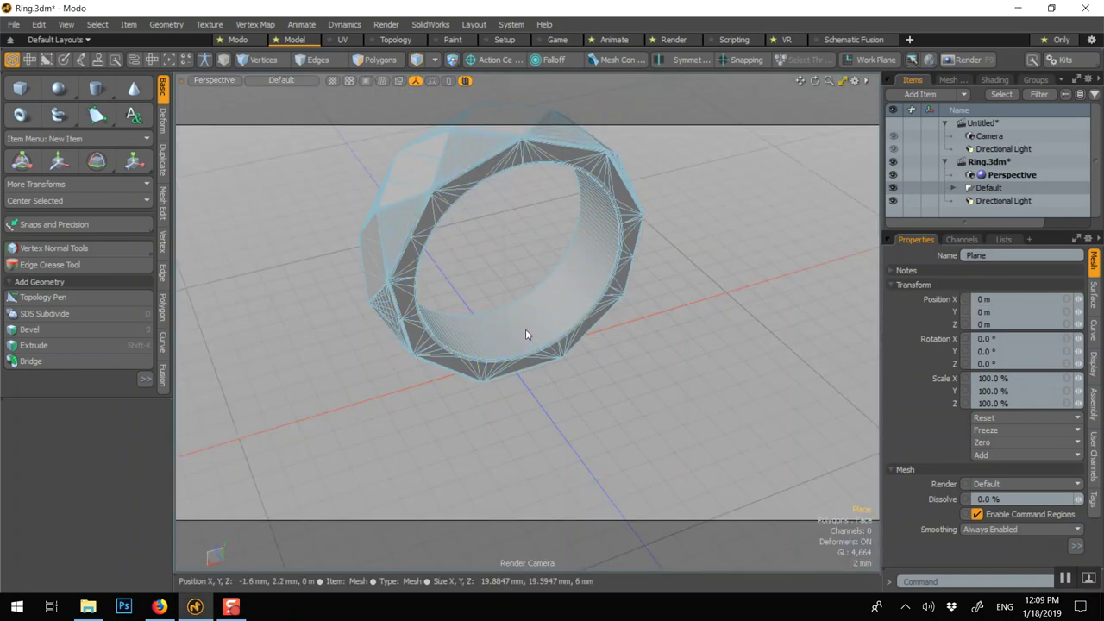
scroll(529, 335, down, 3)
scroll(540, 312, down, 2)
scroll(542, 312, up, 6)
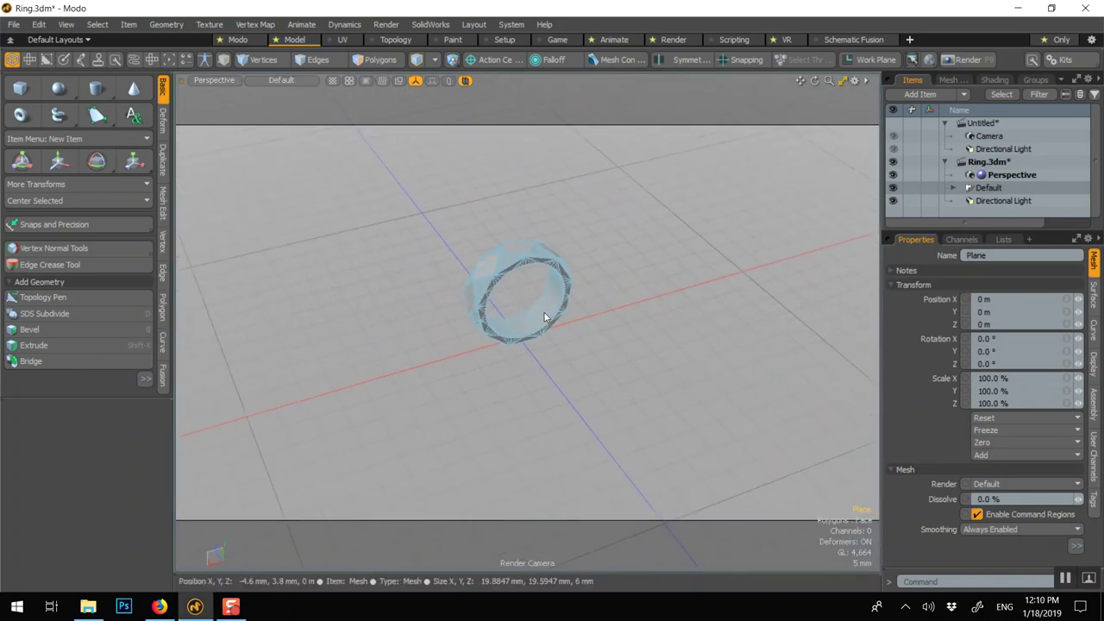
click(504, 206)
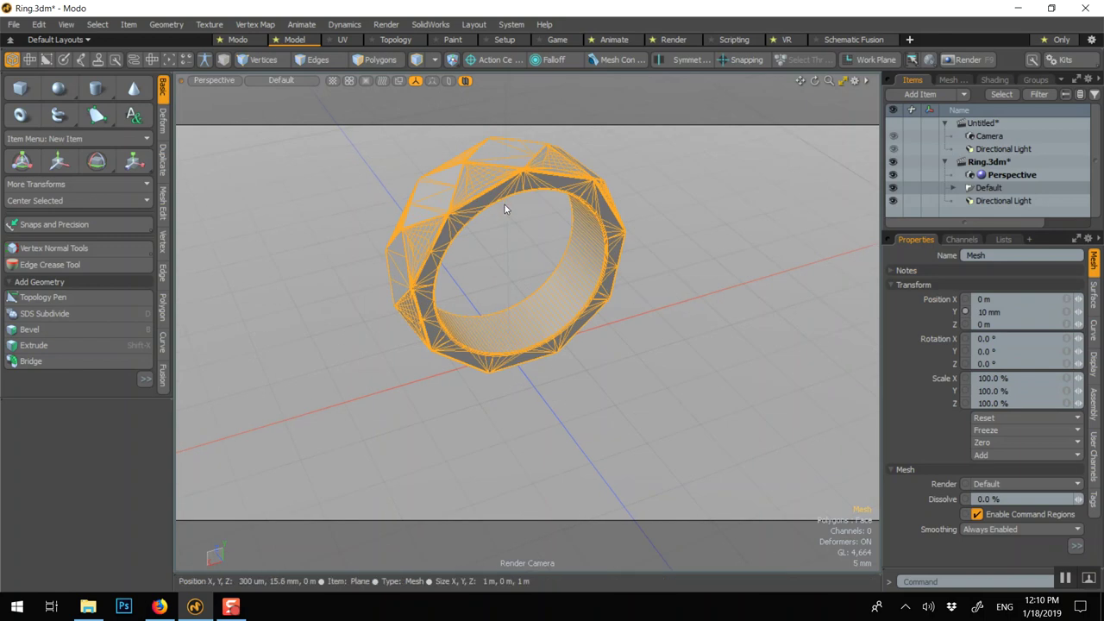
key(m)
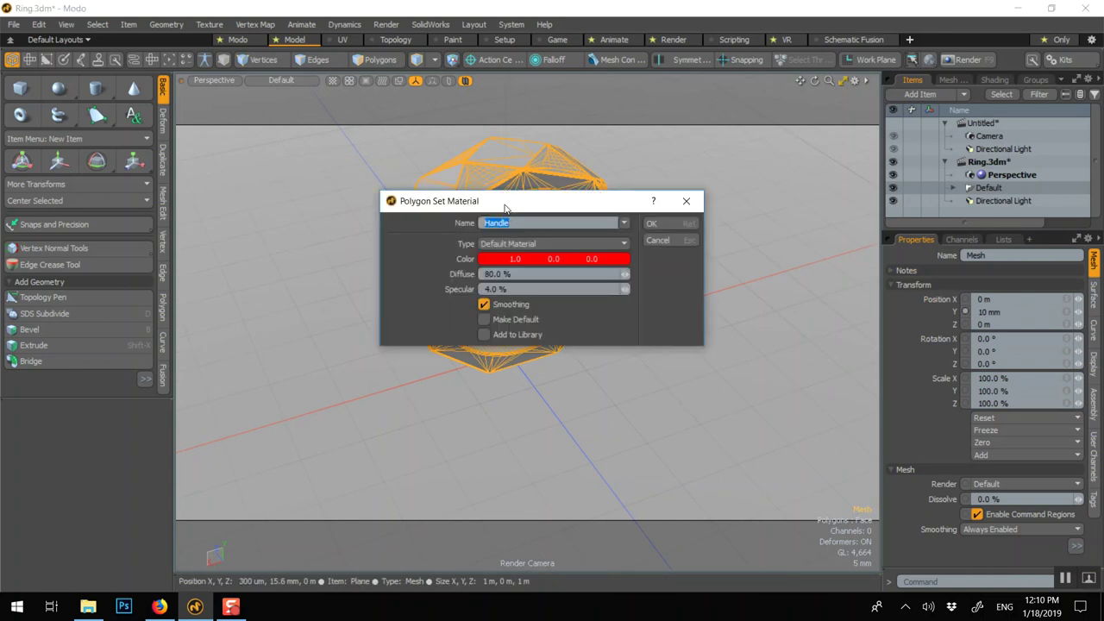
Give the Ring material a light 0.75 grey colour and apply it to the ring
click(500, 259)
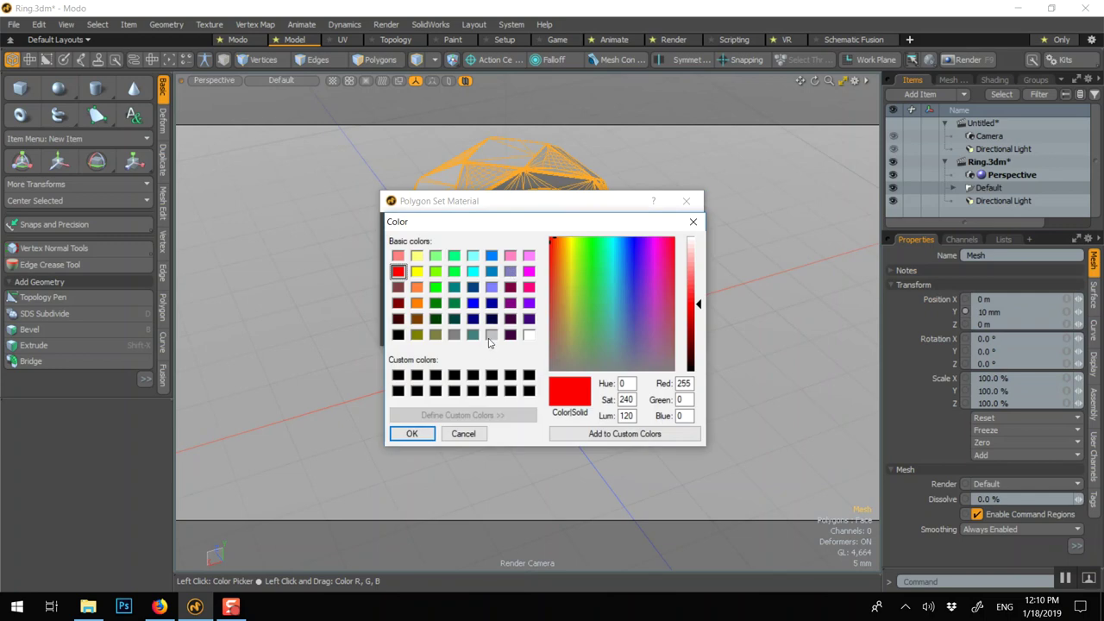
click(491, 335)
click(428, 434)
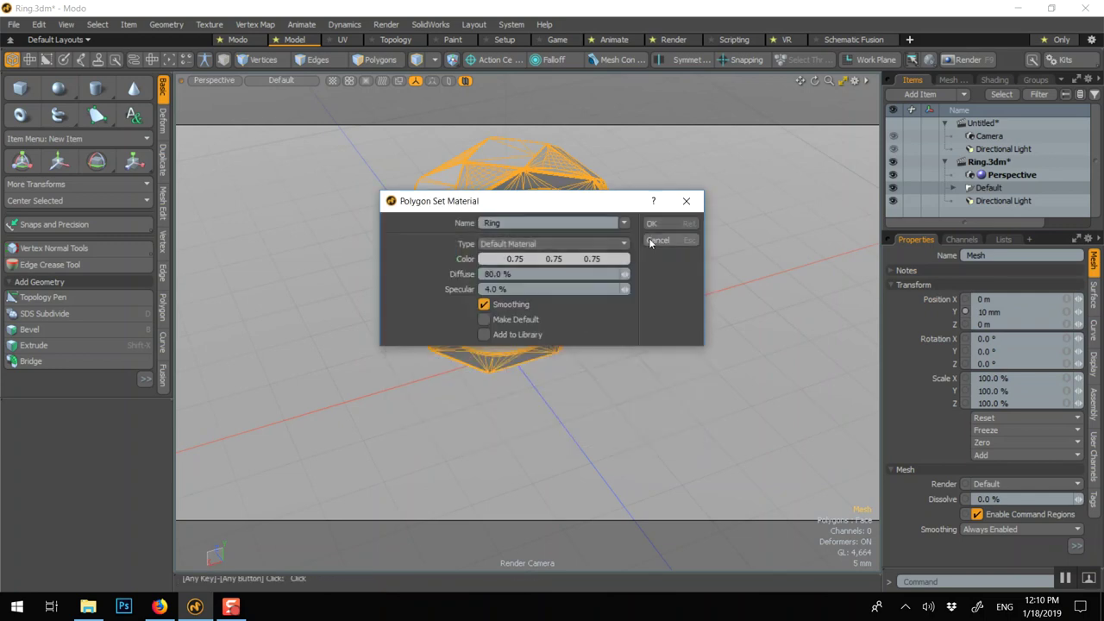
click(648, 224)
Assign a new material named Floor to the plane
click(661, 284)
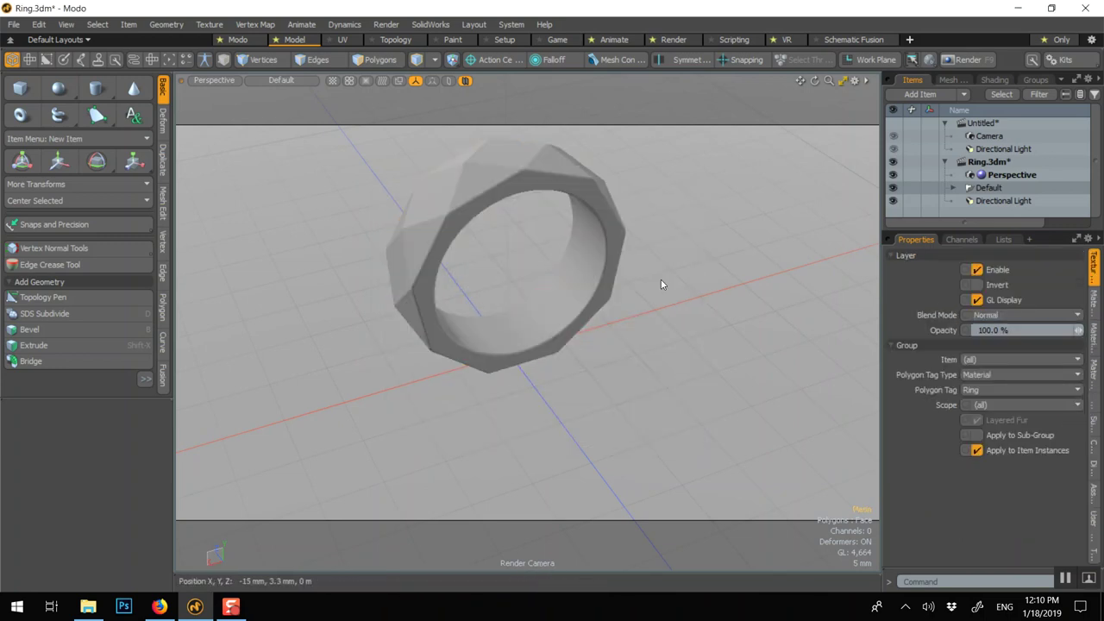
key(m)
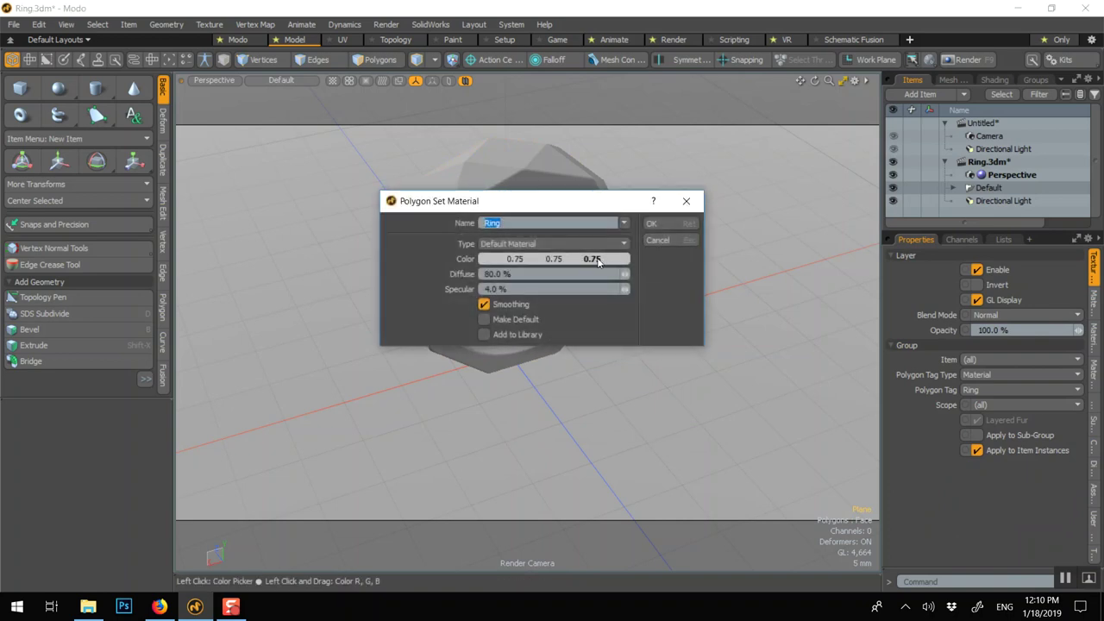
text(Fi)
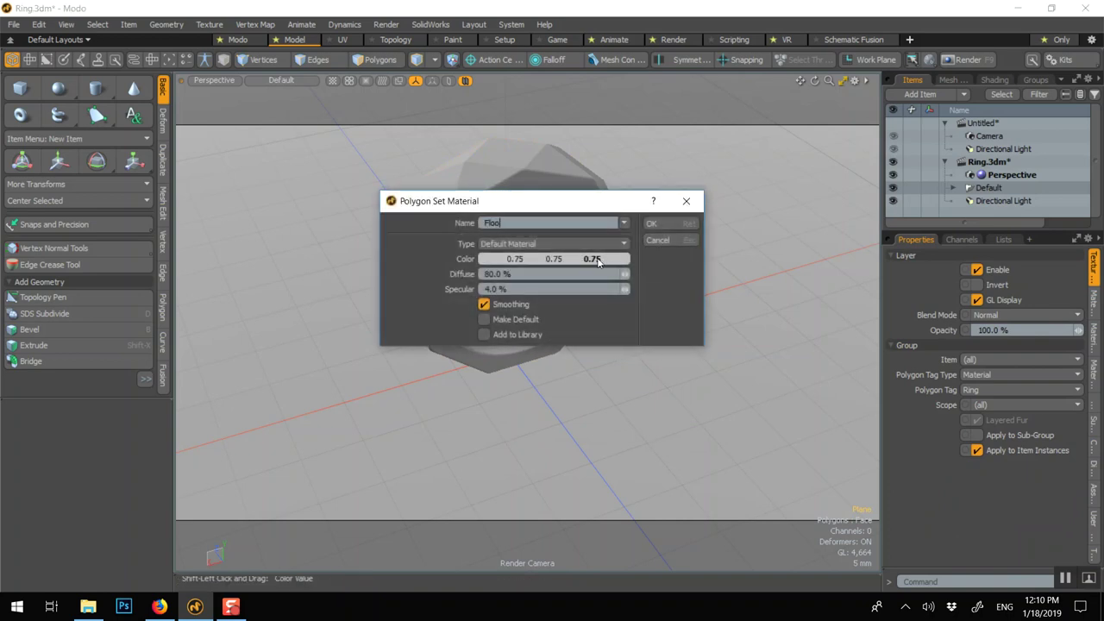
key(Return)
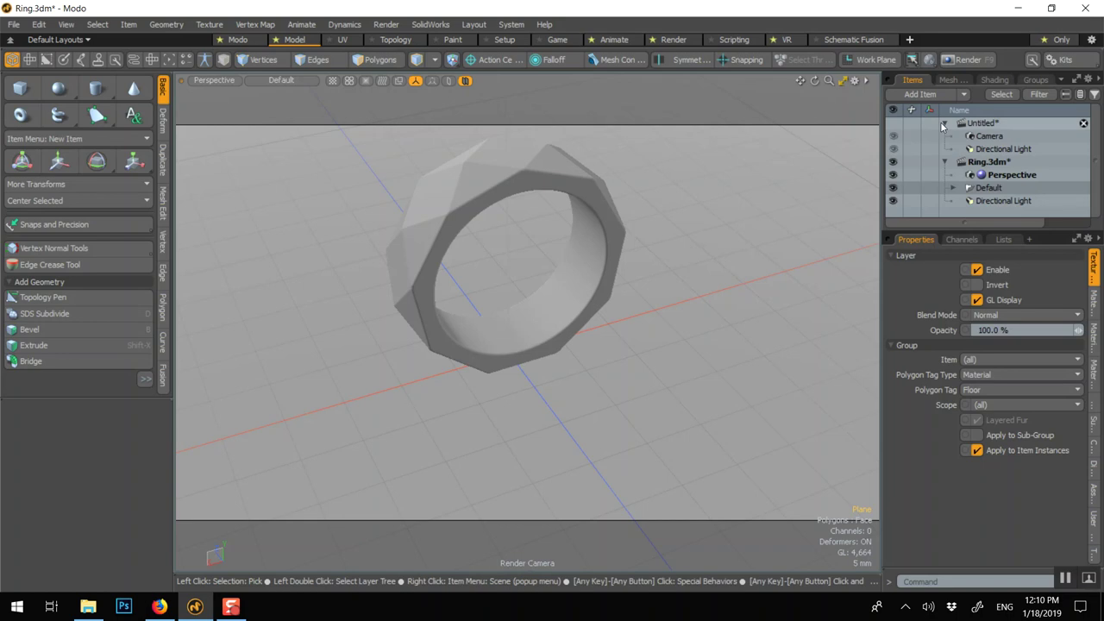
Discard the Untitled scene, move Plane and Mesh out of Default, and delete that group
click(1080, 136)
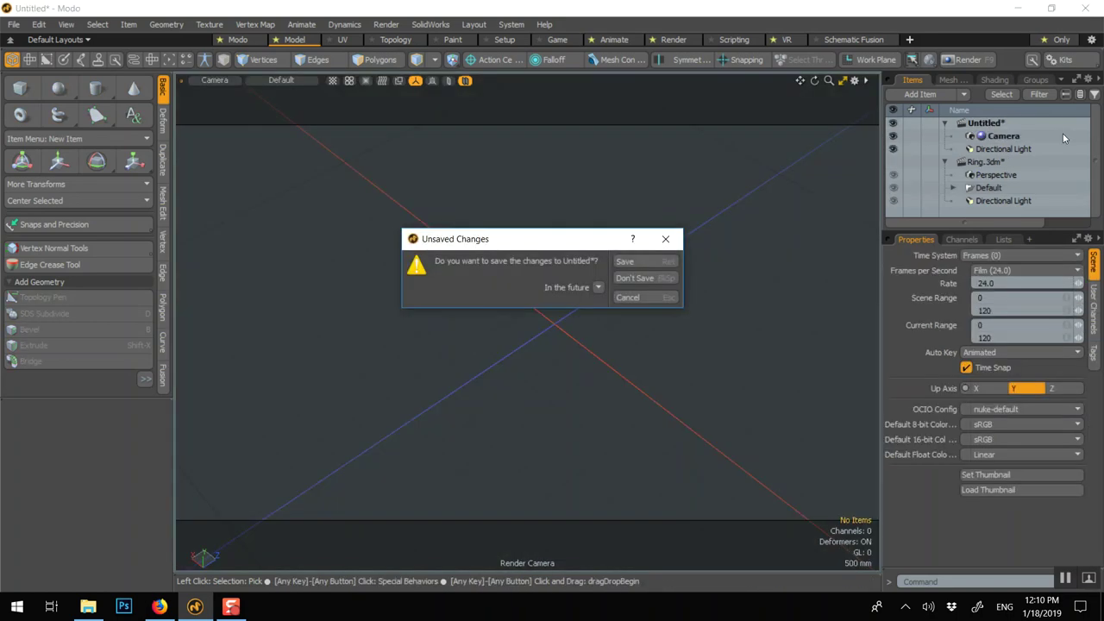
click(634, 278)
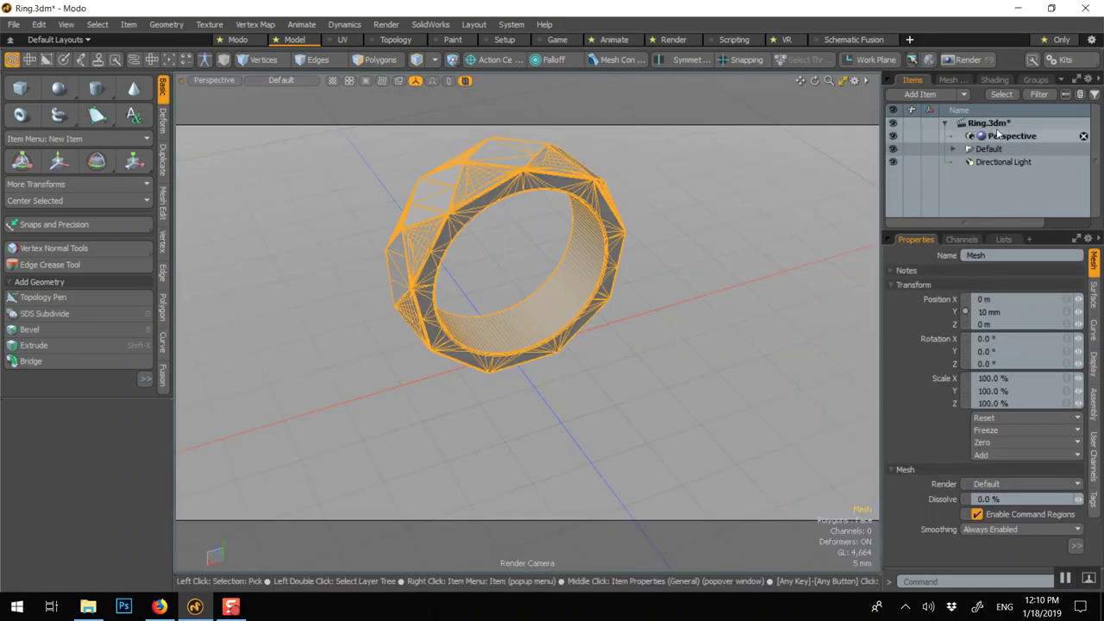
click(954, 150)
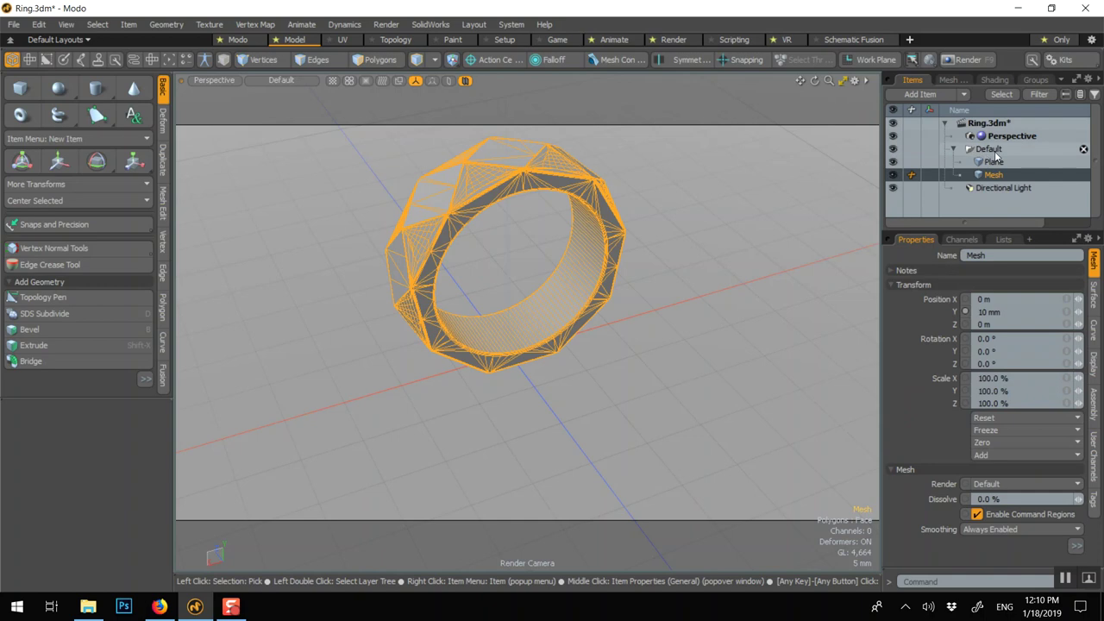
click(994, 152)
click(994, 162)
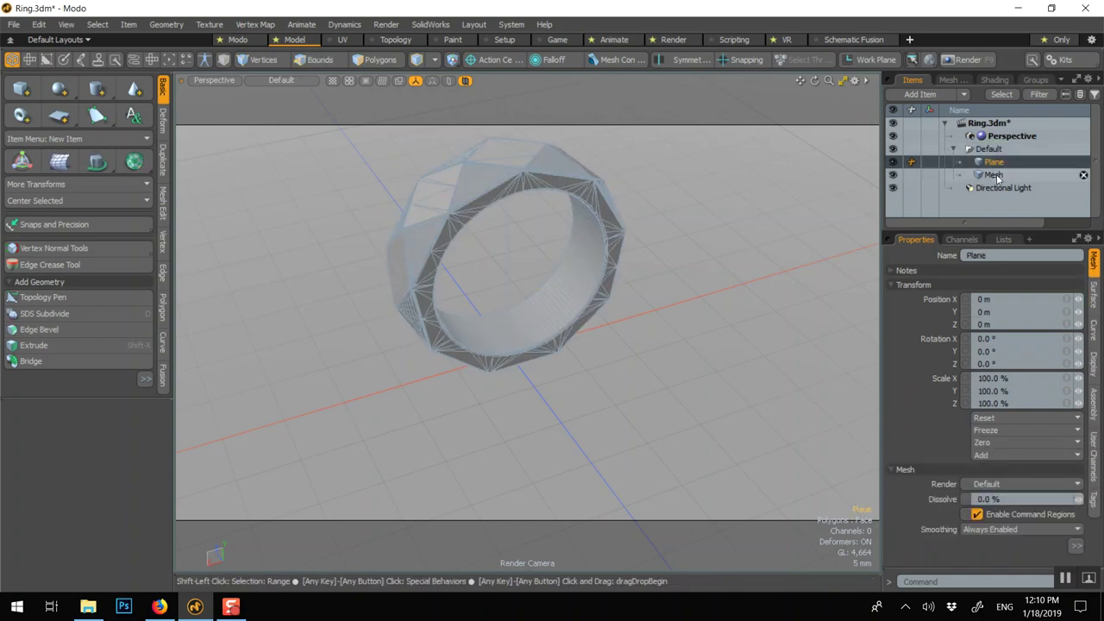
click(995, 175)
shift+click(995, 163)
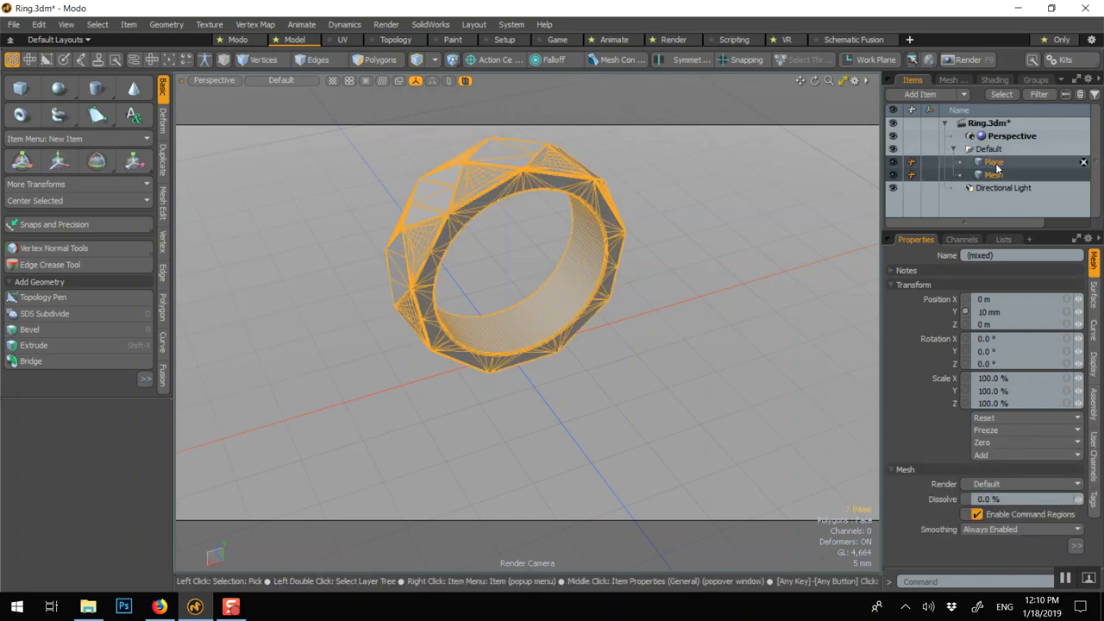
drag(995, 163, 996, 146)
click(997, 176)
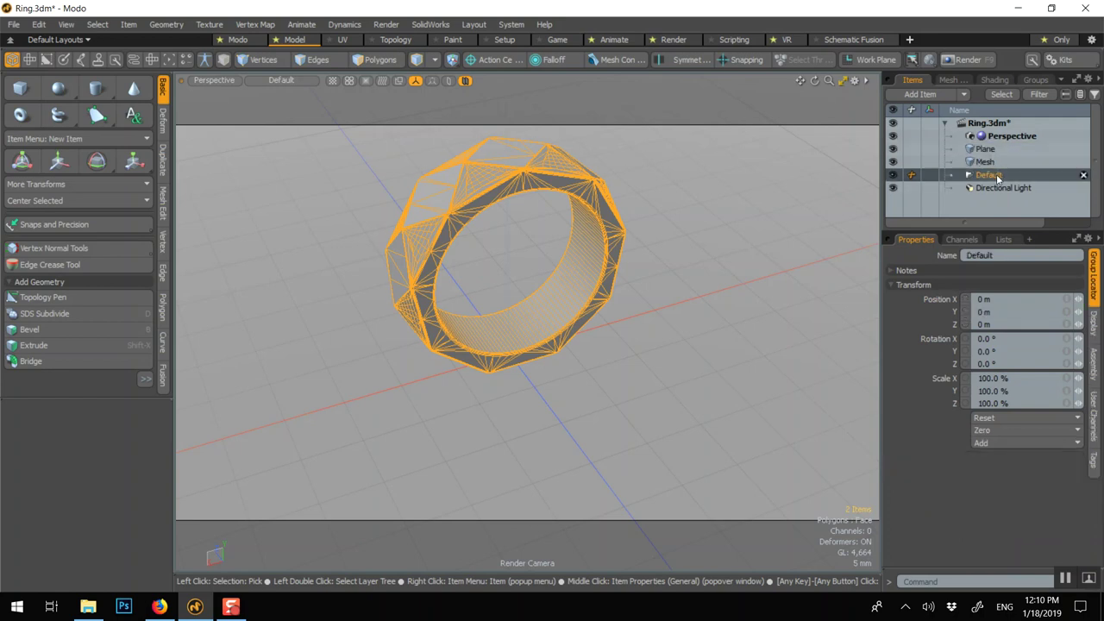
key(Delete)
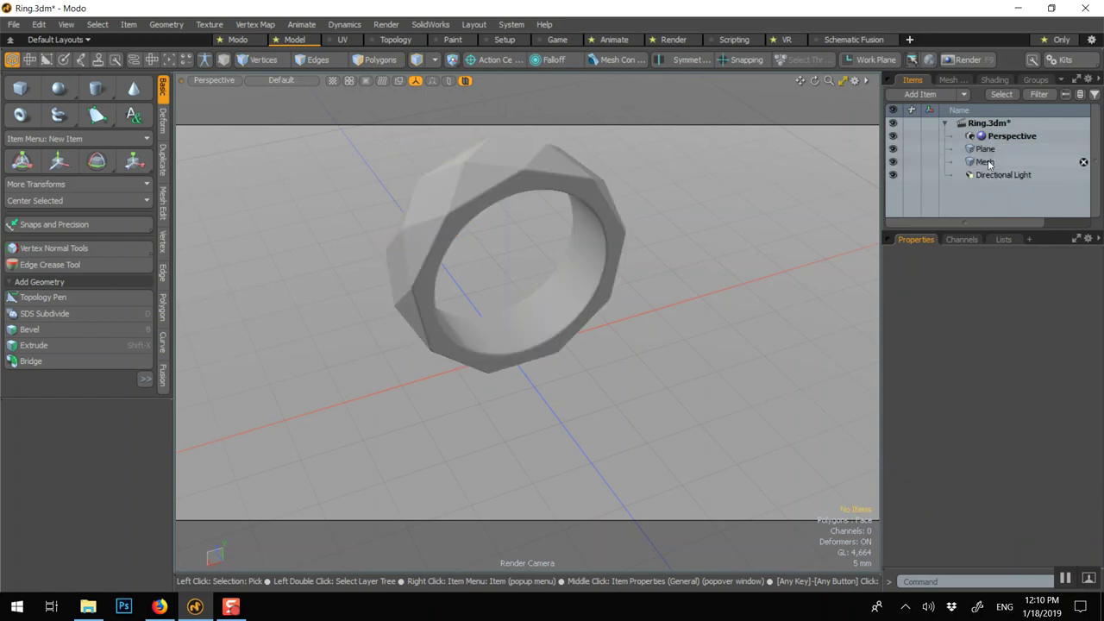
Rename the Mesh item to Ring and the Plane item to Floor
click(989, 163)
double_click(989, 163)
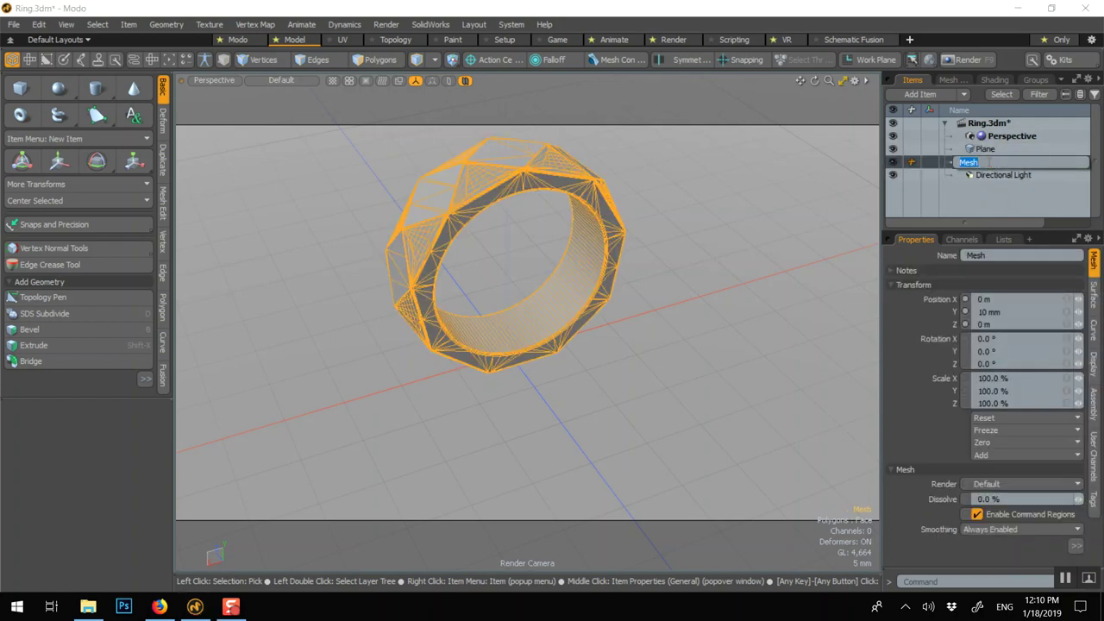
text(Ring)
key(Return)
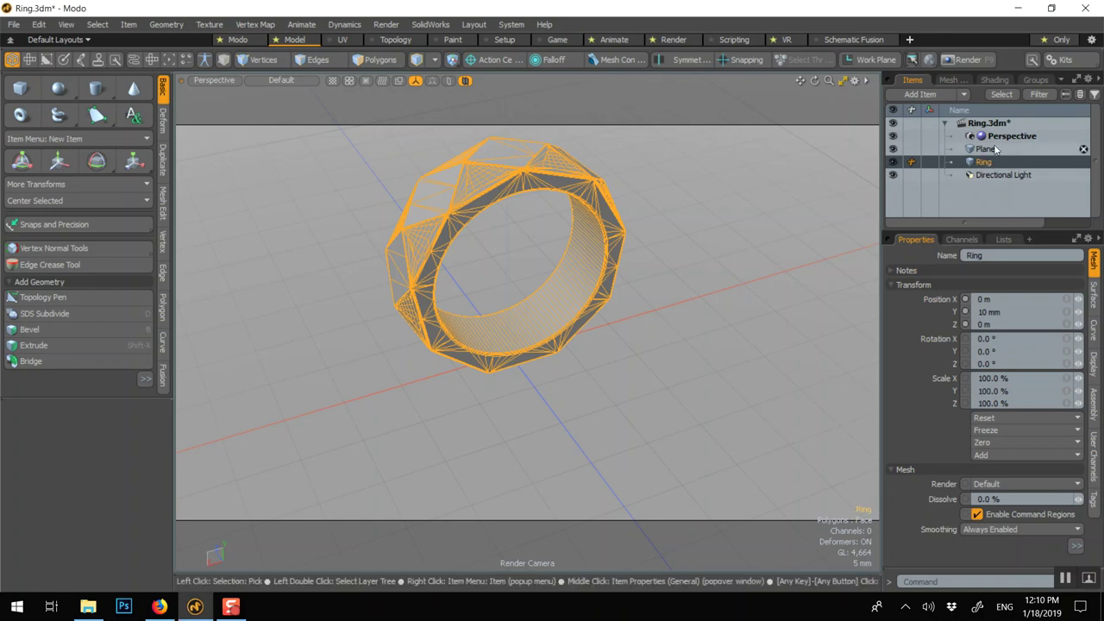
click(992, 150)
double_click(991, 151)
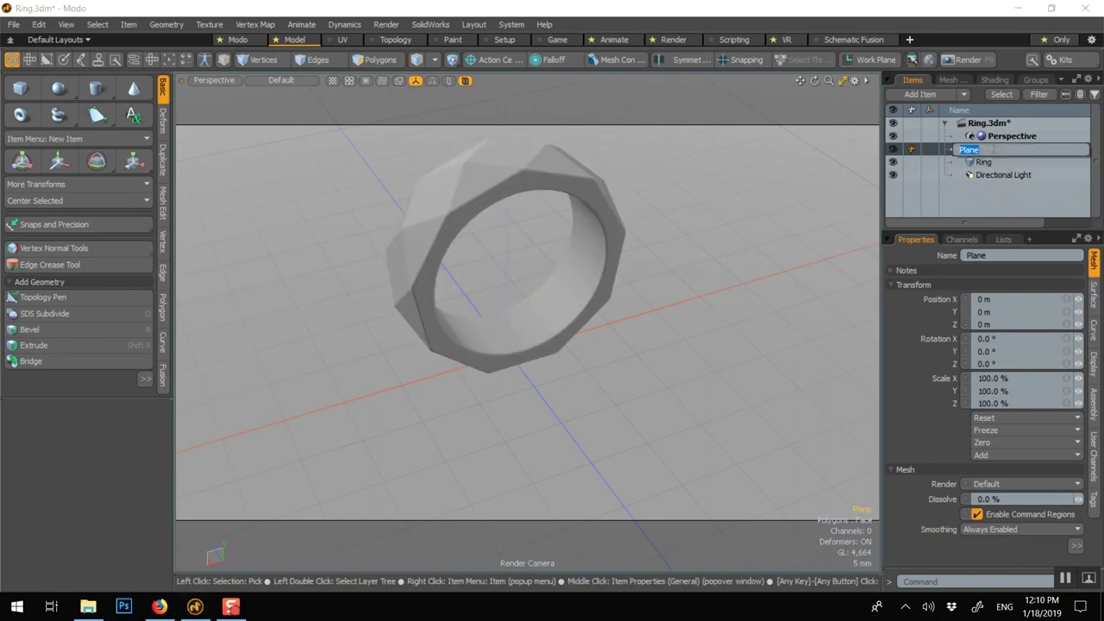
key(Return)
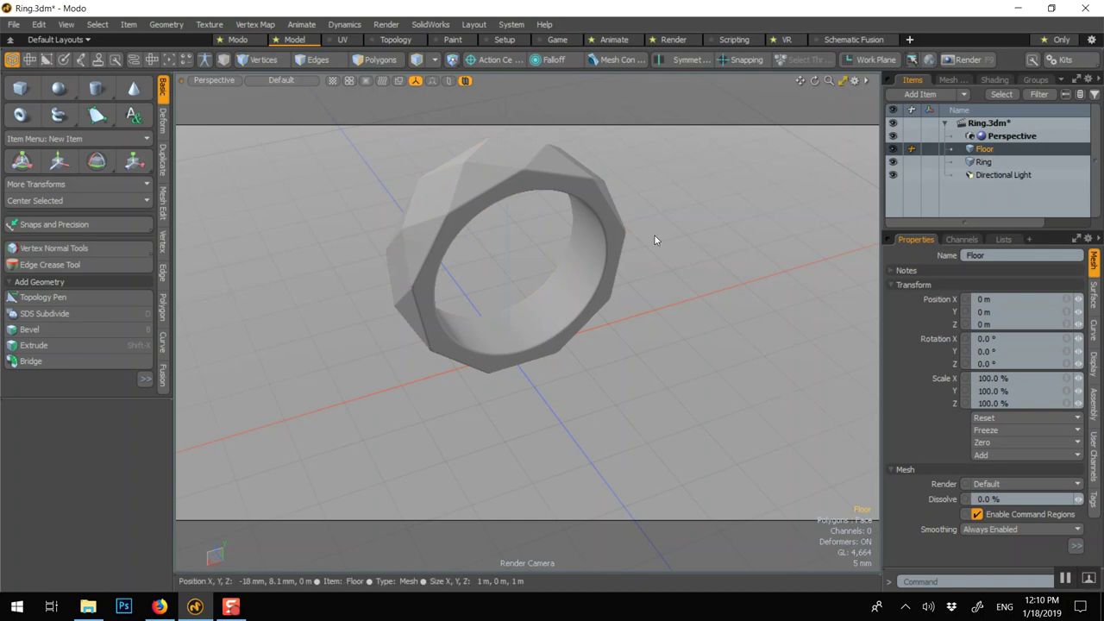
Open a live Preview render (F9) and move its window down and right
mouse_move(570, 272)
alt+mouse_down()
mouse_move(577, 288)
mouse_move(551, 301)
mouse_move(567, 275)
alt+mouse_up()
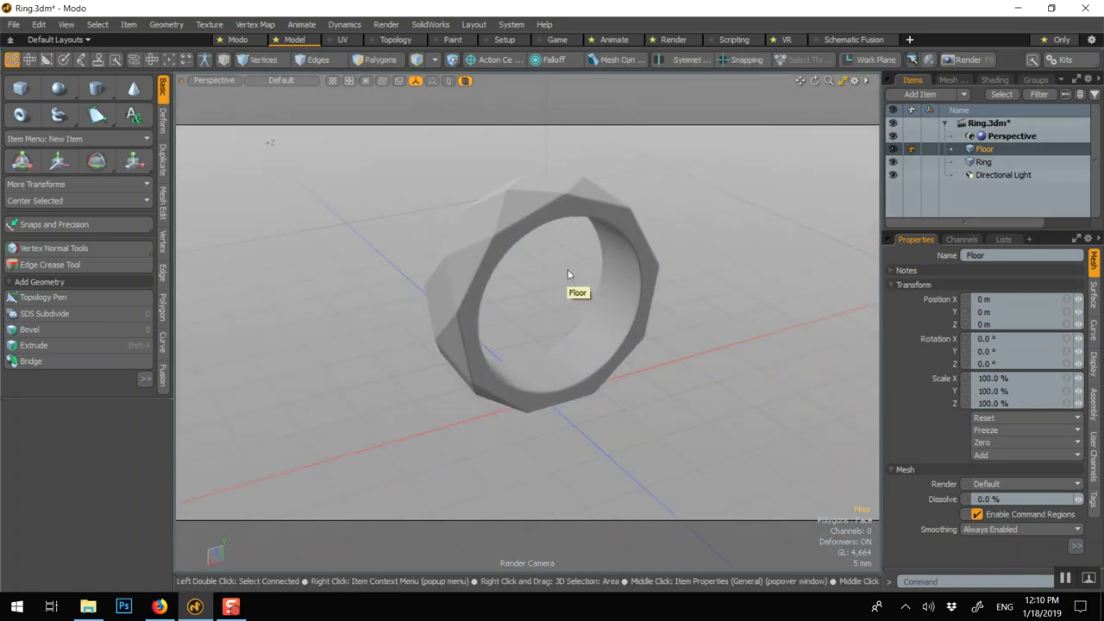
key(F9)
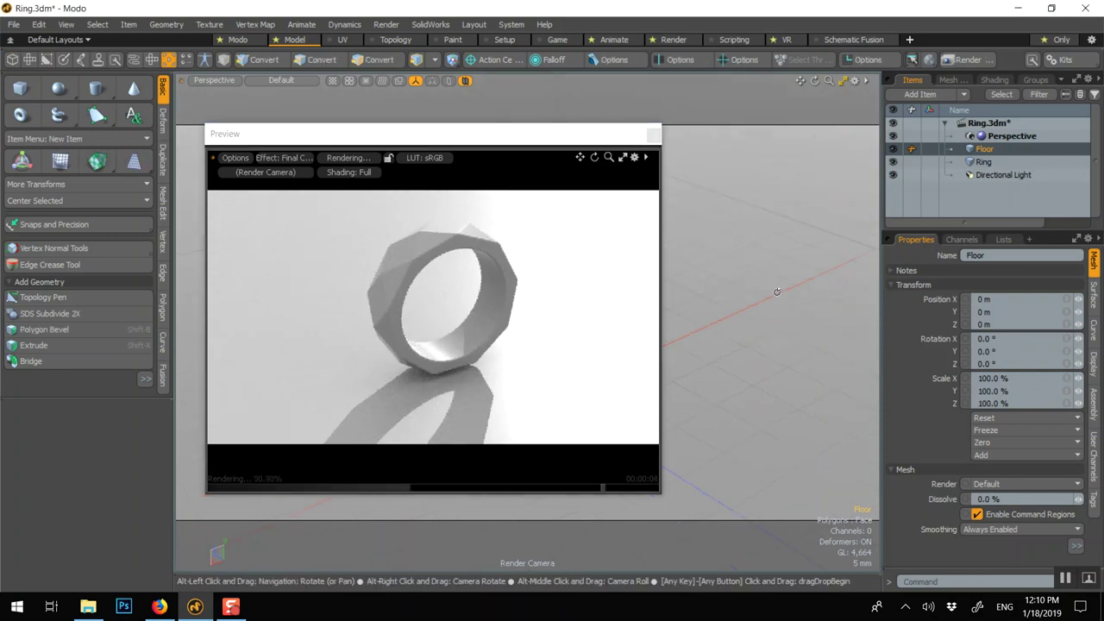
alt+drag(730, 277, 771, 236)
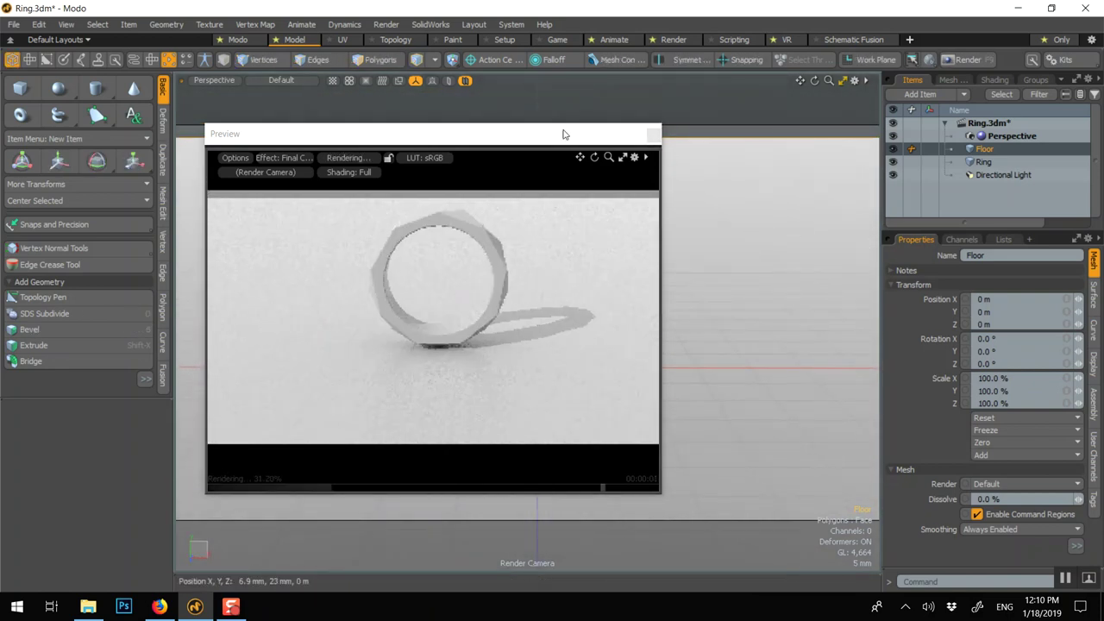
drag(561, 136, 673, 233)
Show the viewport Visibility options and tilt the render camera to a higher angle over the floor
click(853, 81)
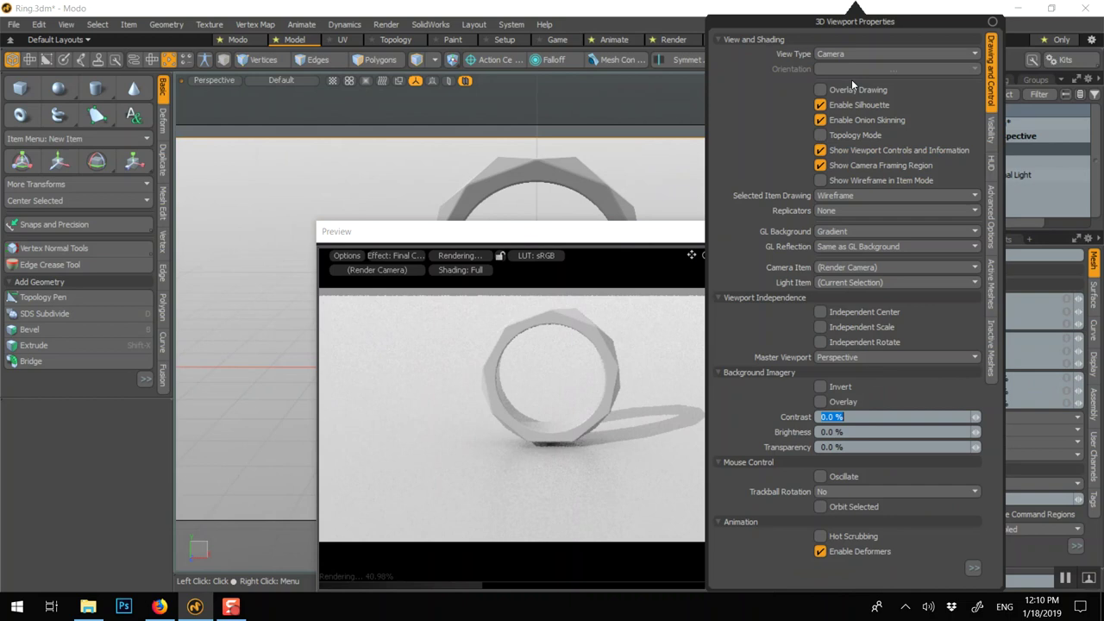
click(992, 130)
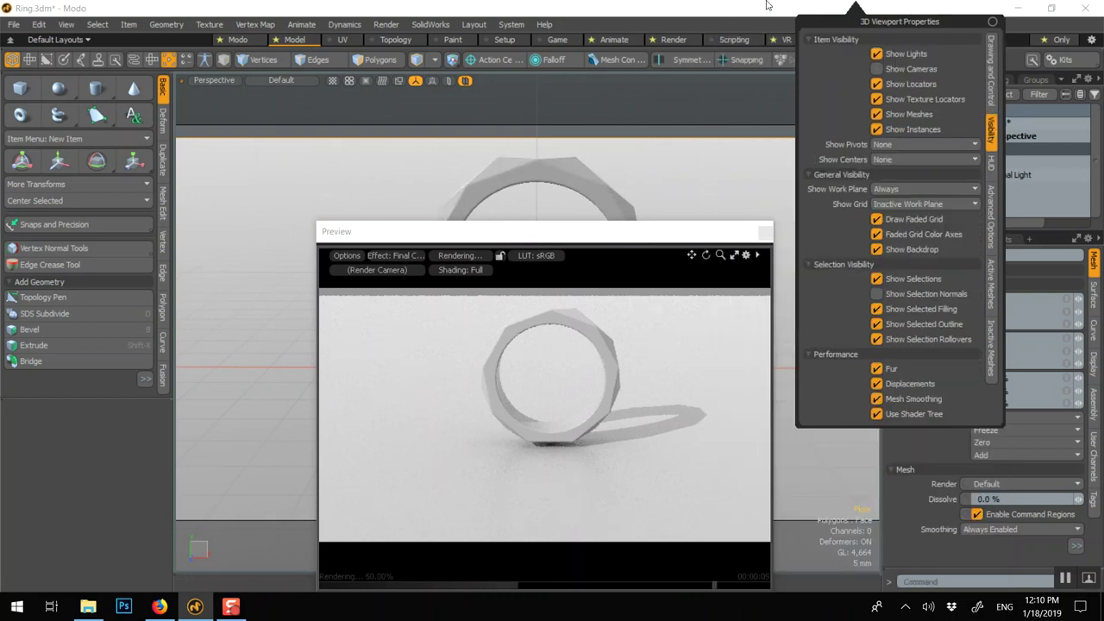
alt+drag(716, 186, 654, 169)
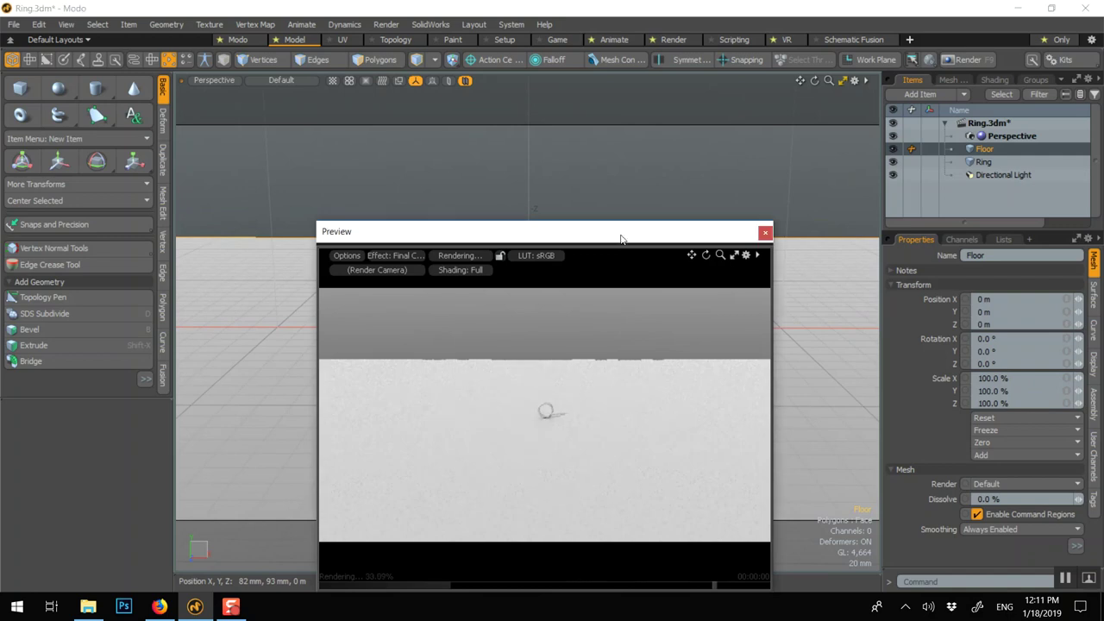
drag(621, 233, 848, 315)
alt+drag(480, 197, 562, 225)
scroll(562, 225, down, 5)
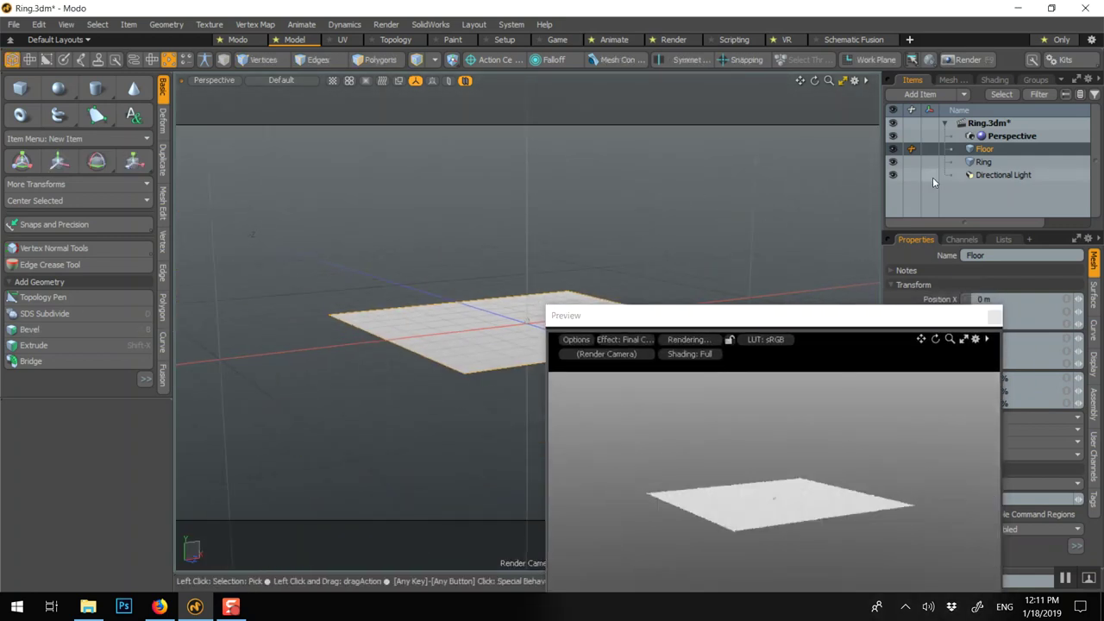
Rename the Directional Light to A and frame it together with the floor
double_click(985, 176)
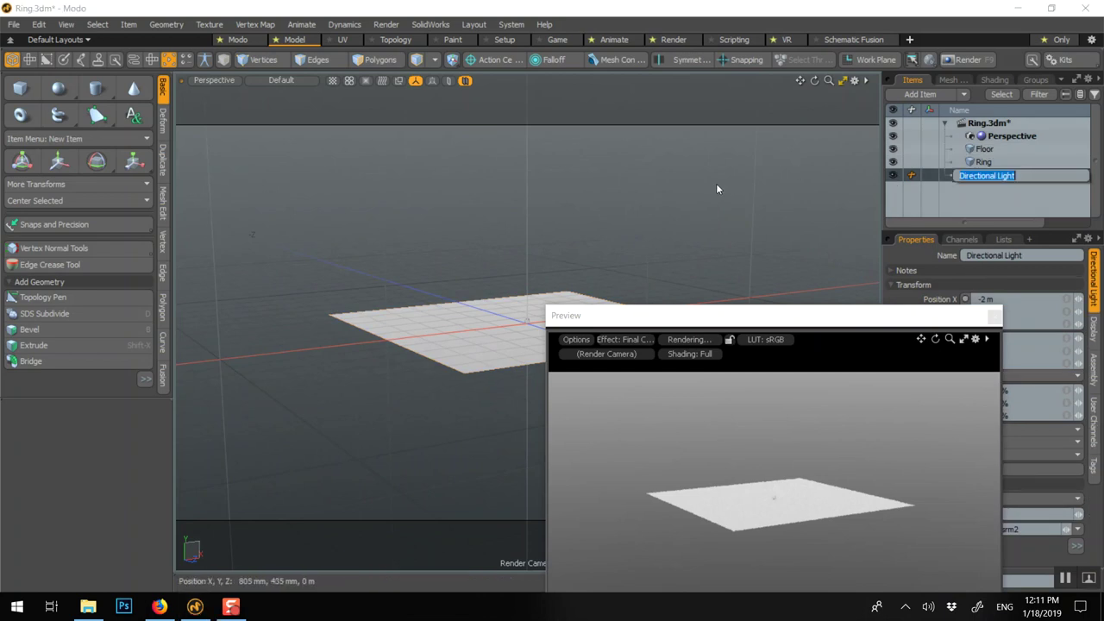
key(Return)
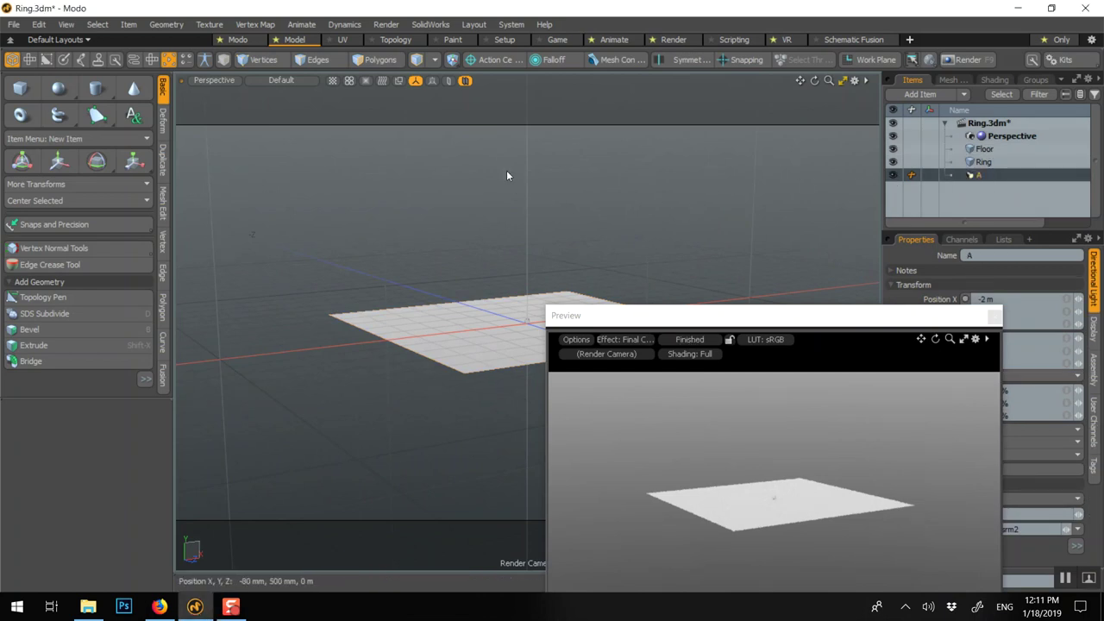
key(shift+a)
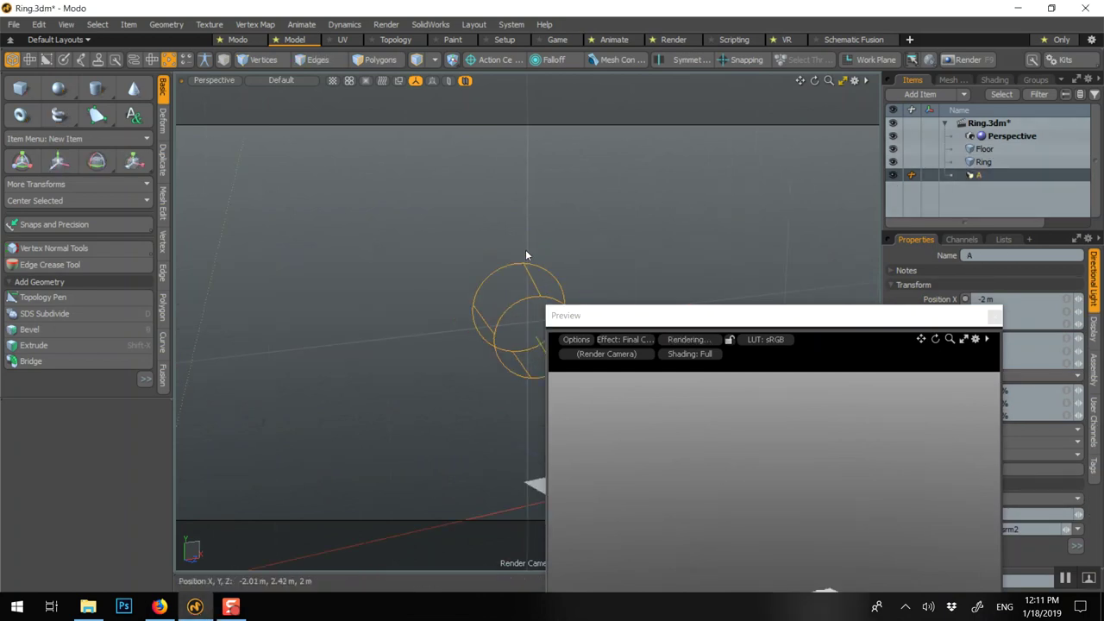
key(a)
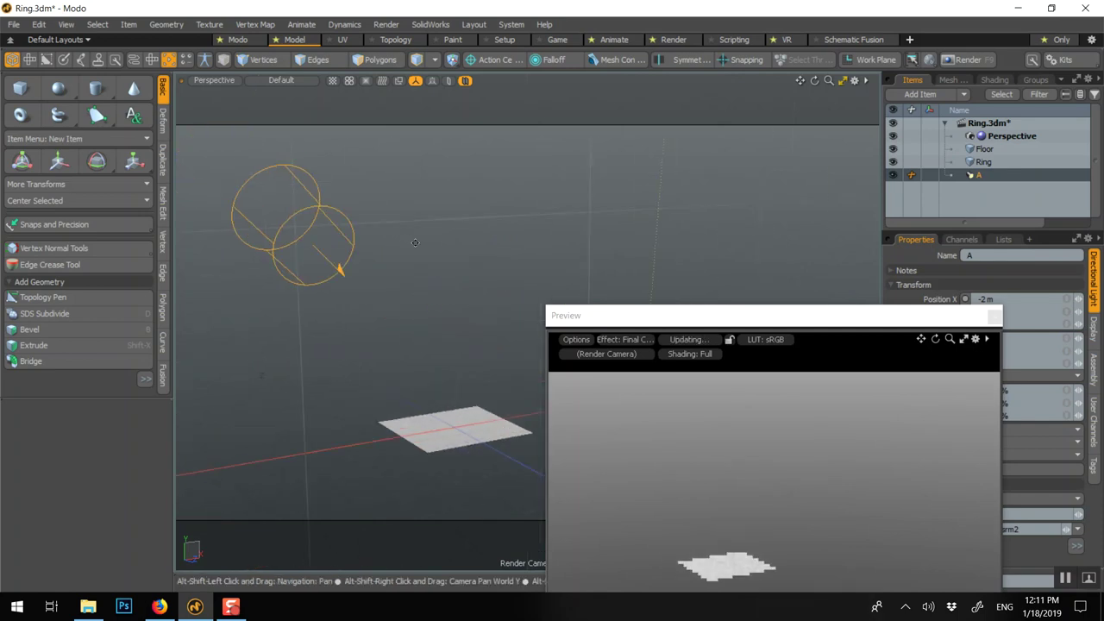
key(e)
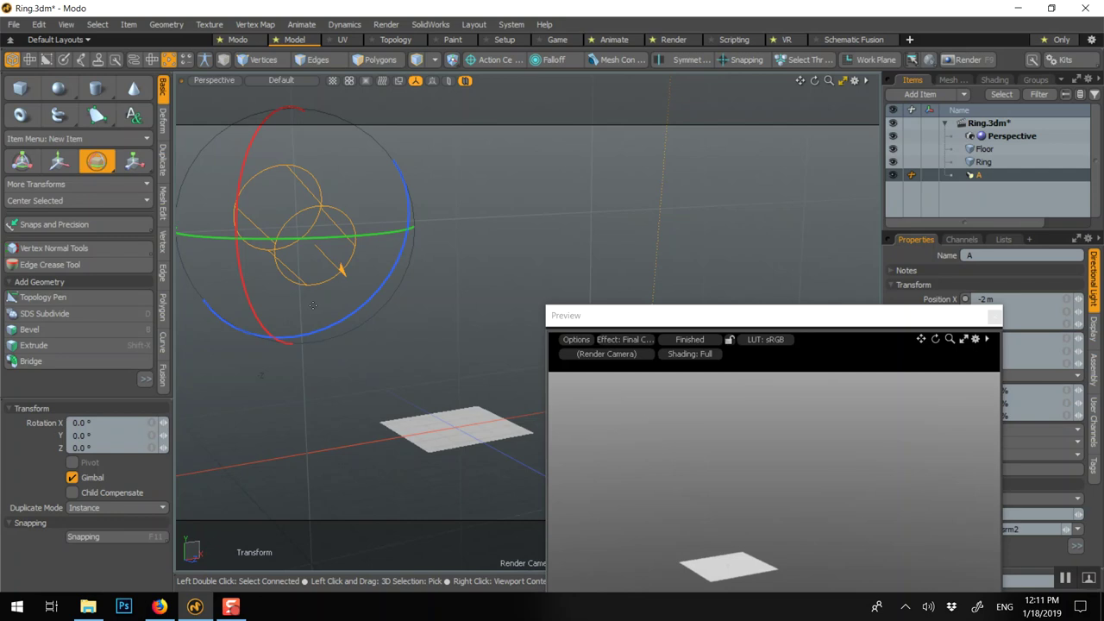
key(space)
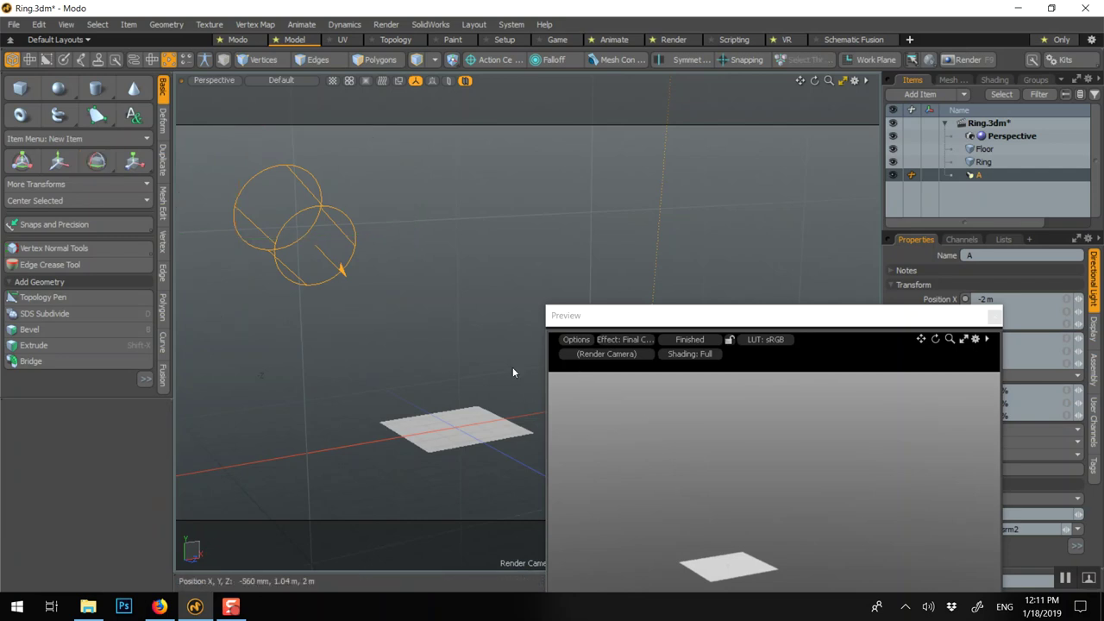
Deselect the light and frame the Ring item, moving the preview window up-left
click(495, 390)
alt+drag(495, 390, 470, 457)
click(936, 162)
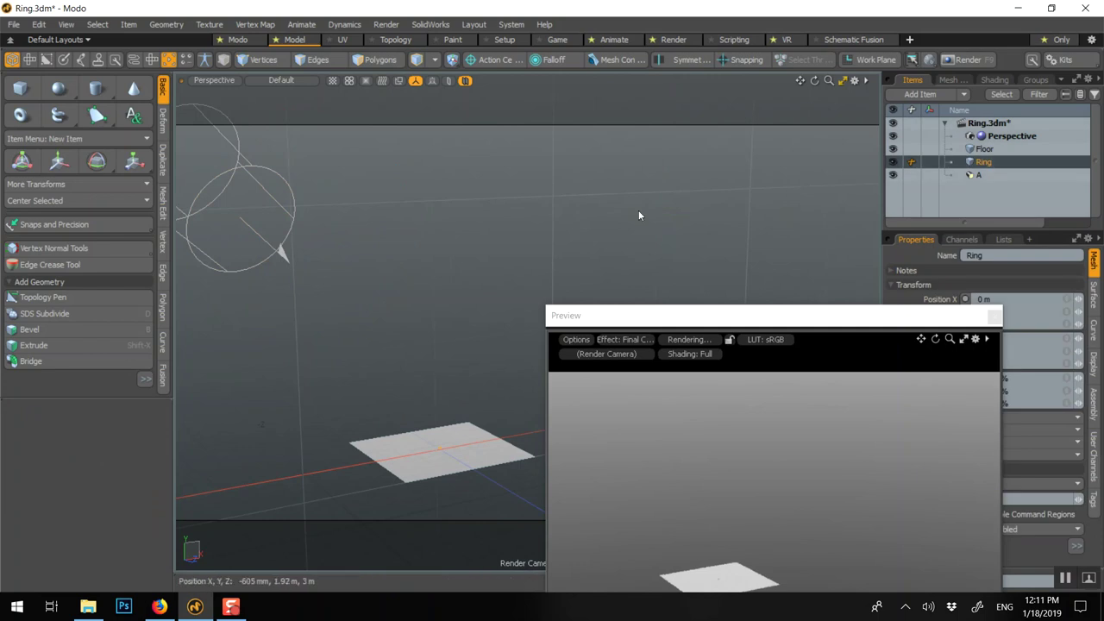
key(shift+a)
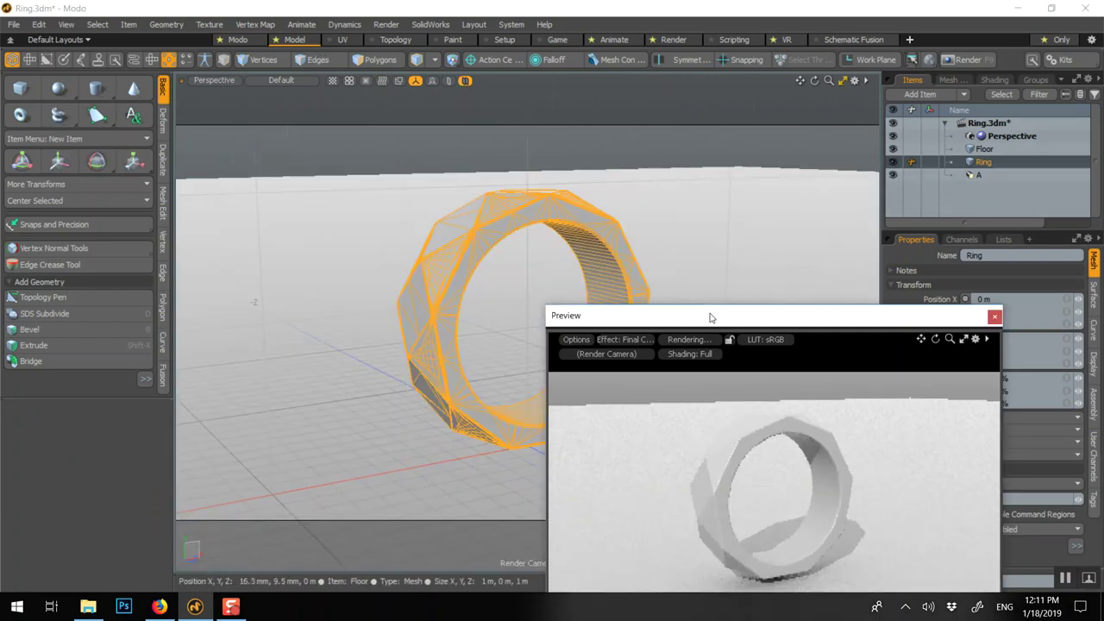
drag(712, 315, 666, 222)
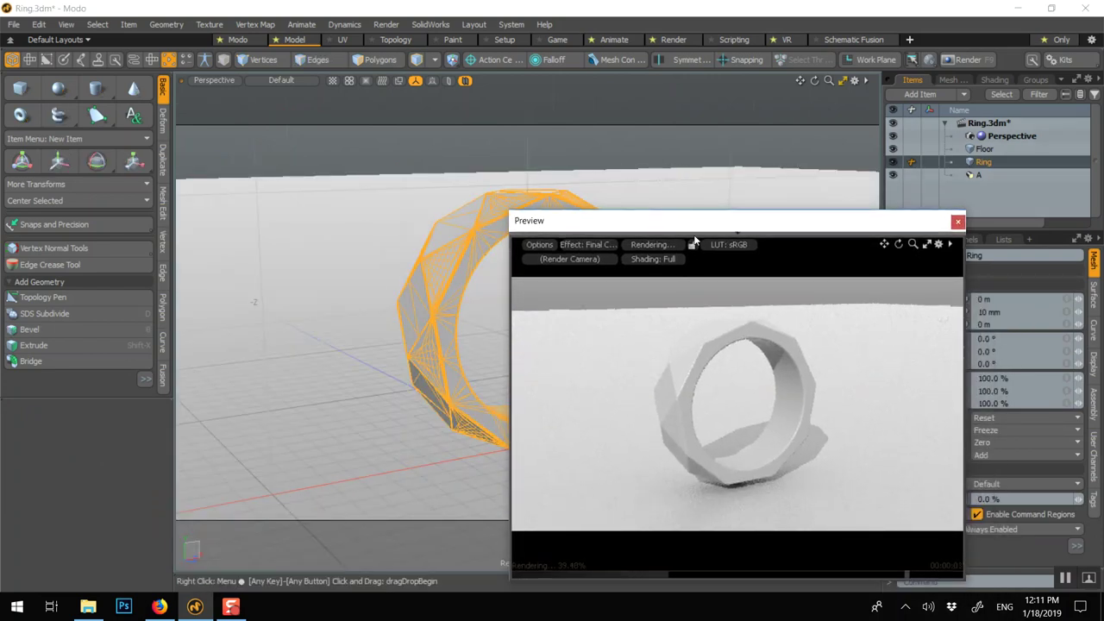
Set light A's Radiant Exitance to 1.8 W/srm2 and Spread Angle to 1.0°
drag(666, 226, 338, 121)
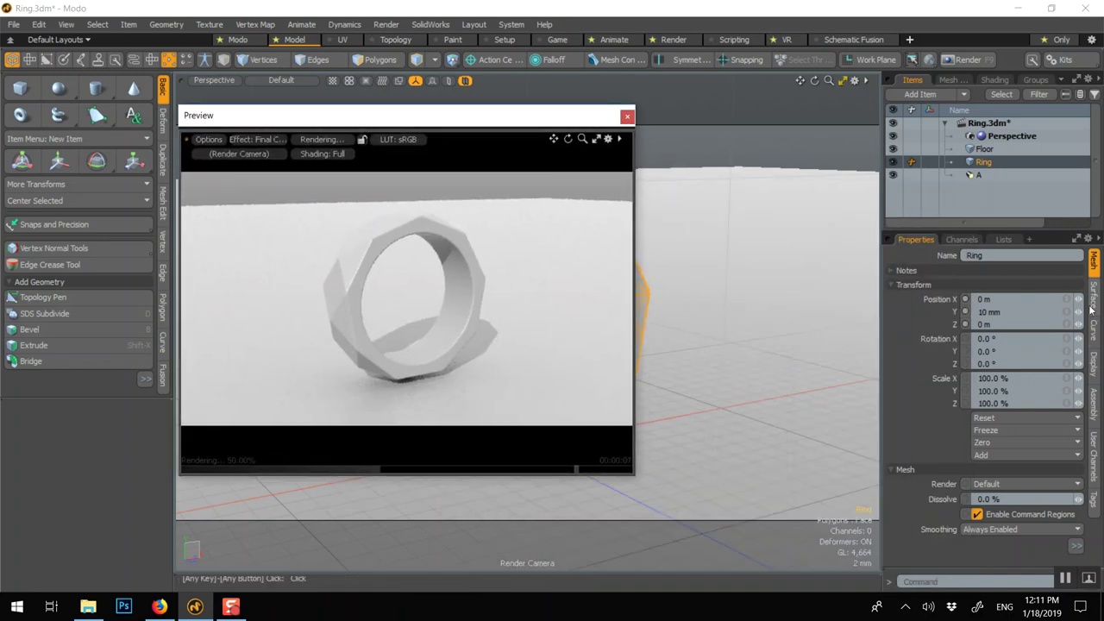
click(914, 286)
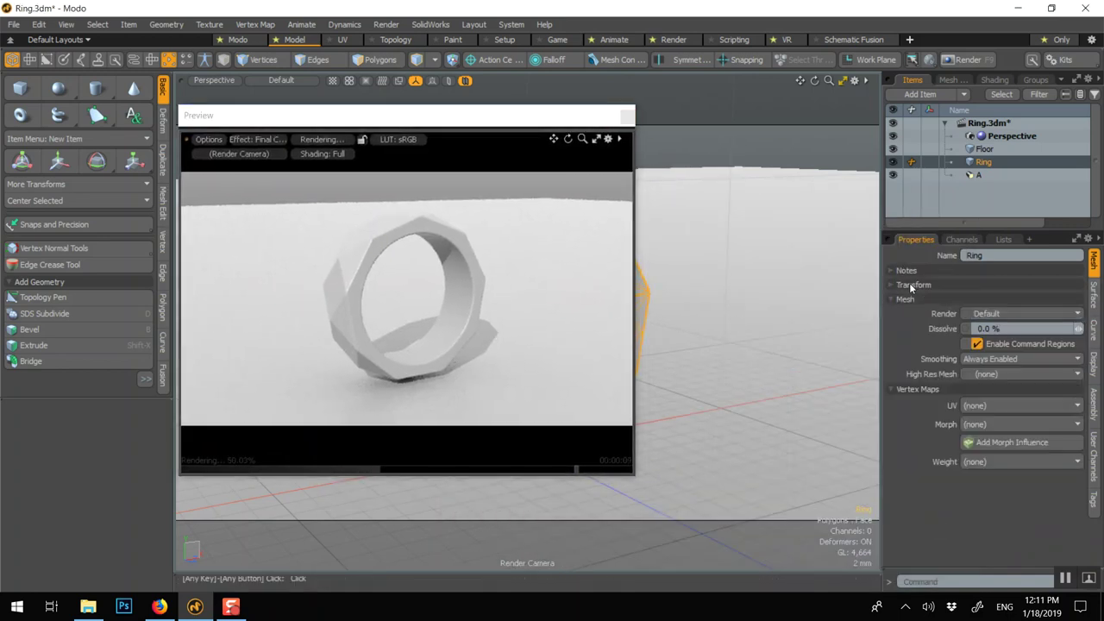
click(992, 175)
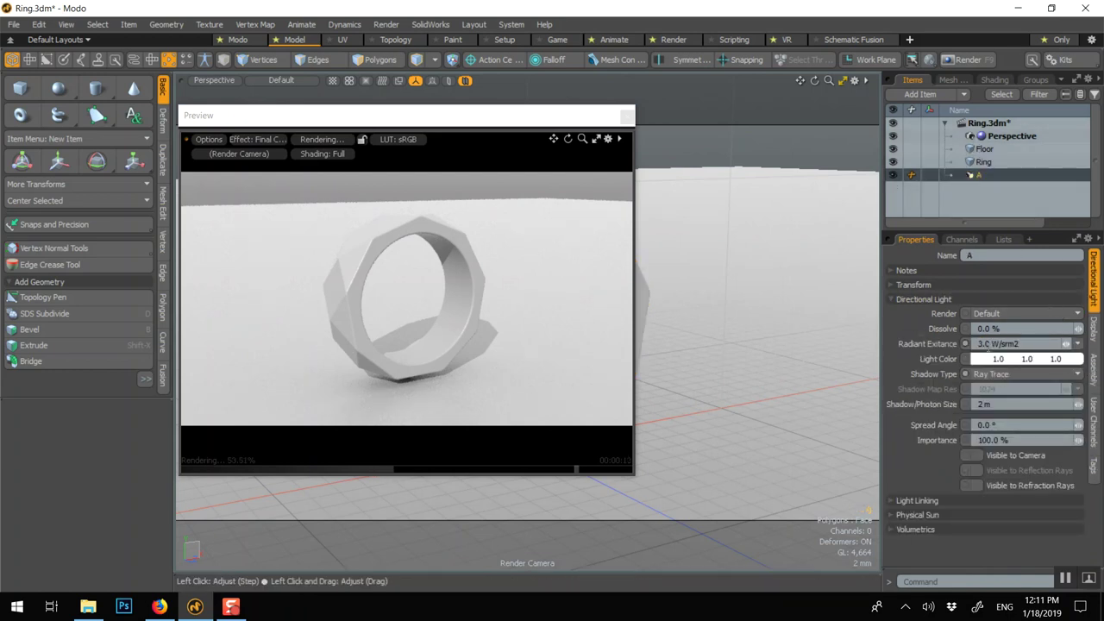
click(986, 343)
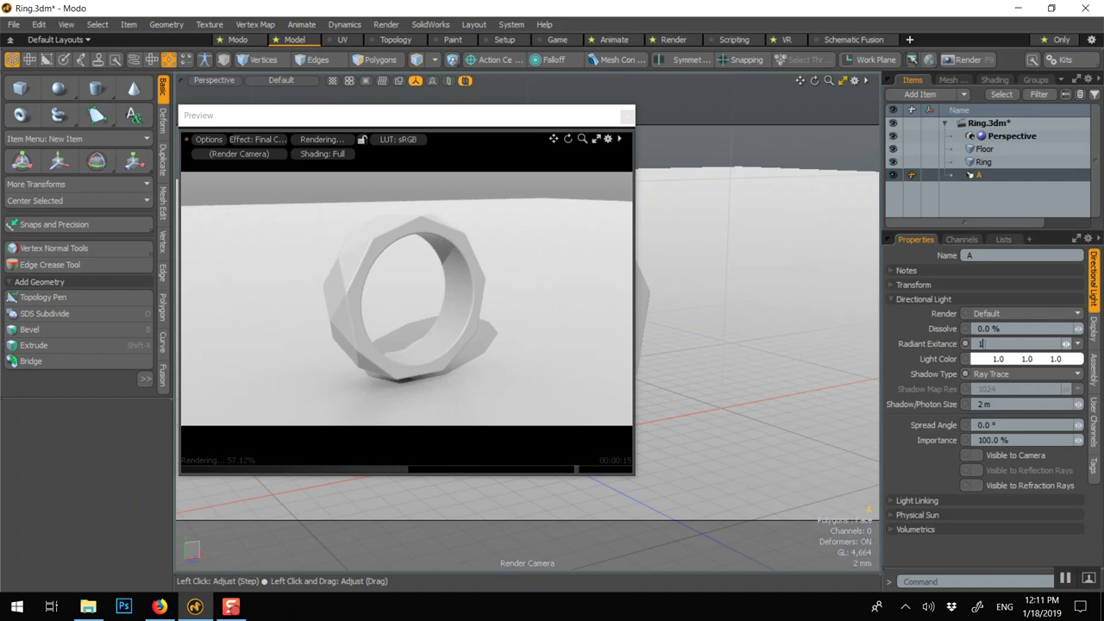
key(Return)
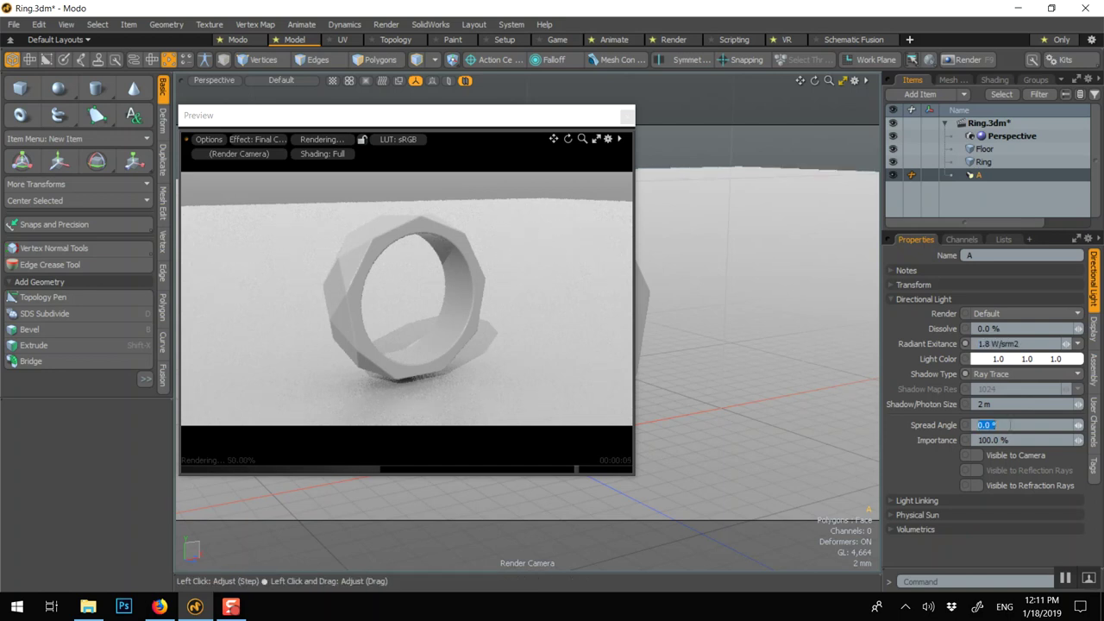
text(1)
key(Return)
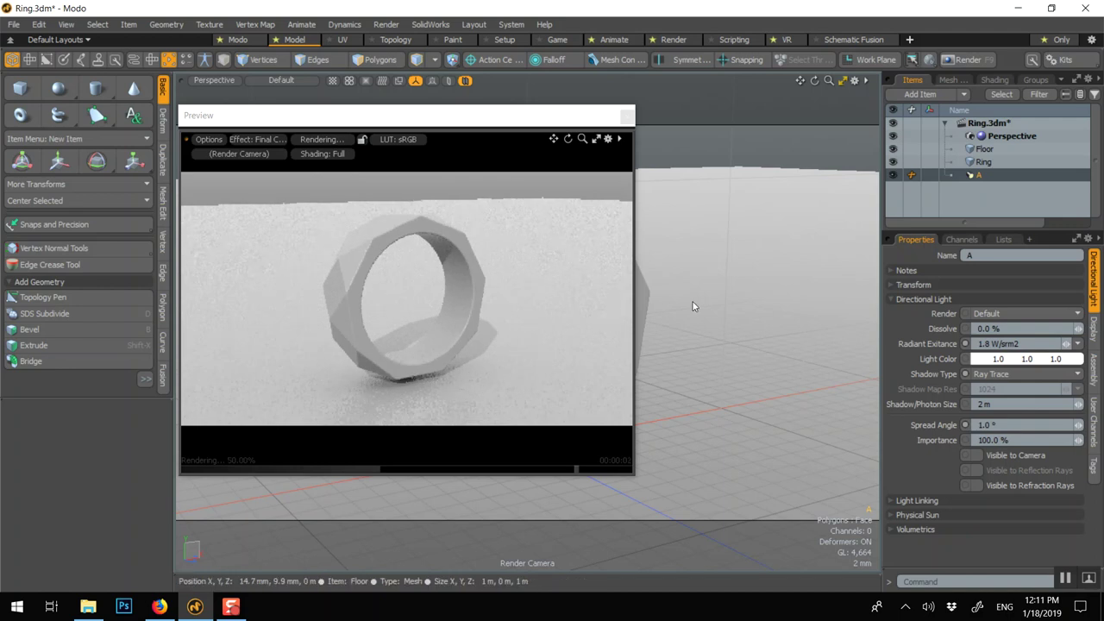
Tumble the render camera to a low angle showing the floor and recentre the preview window
alt+drag(710, 310, 746, 322)
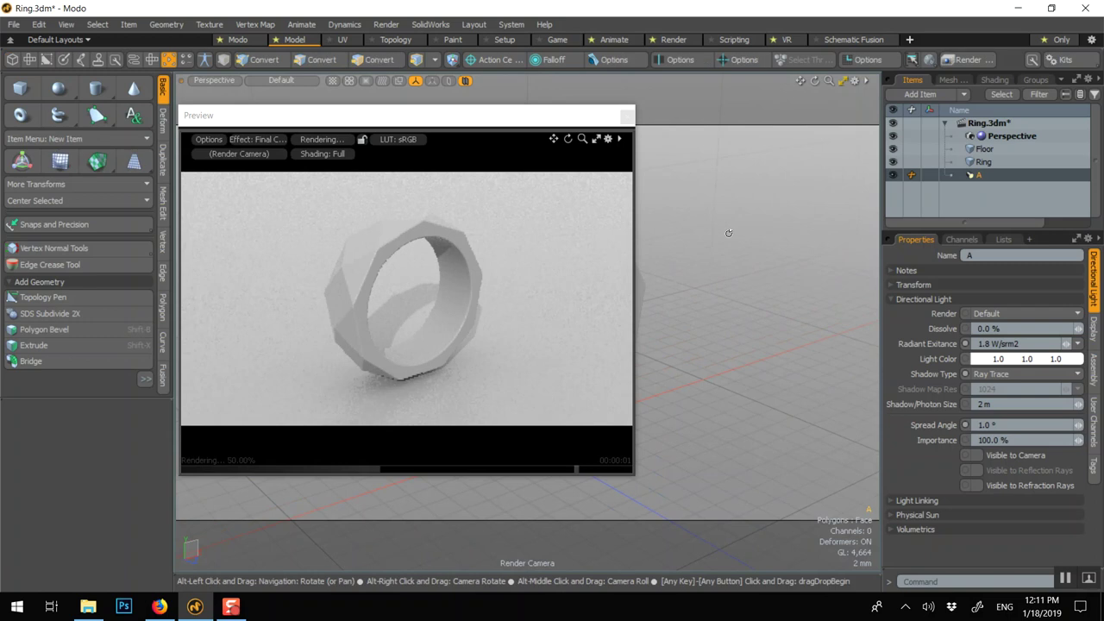
alt+drag(748, 116, 695, 163)
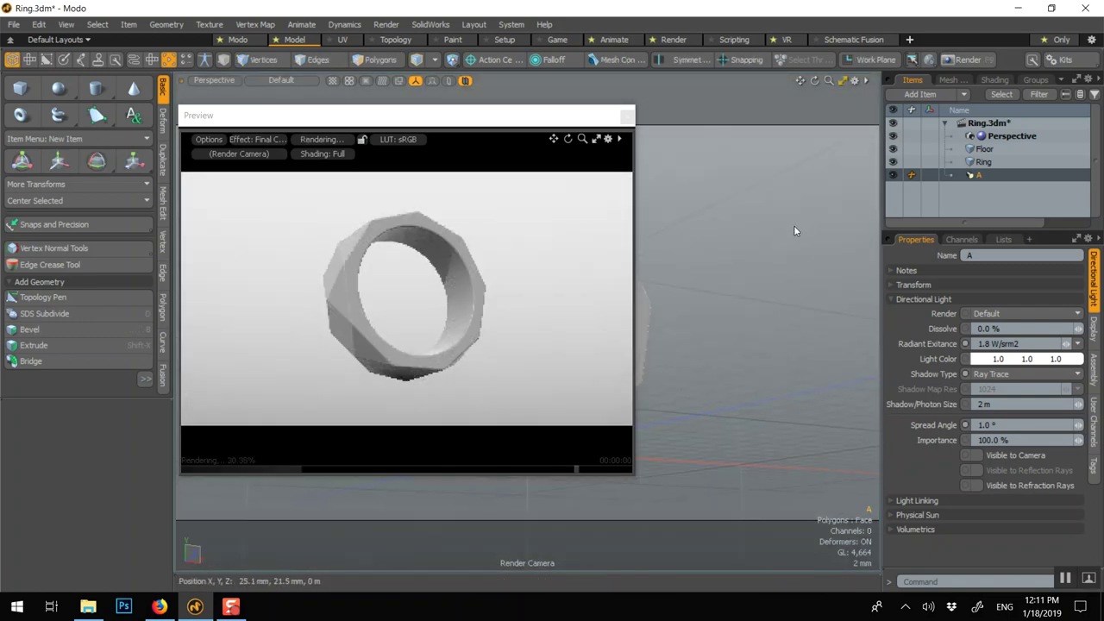
alt+drag(794, 230, 747, 269)
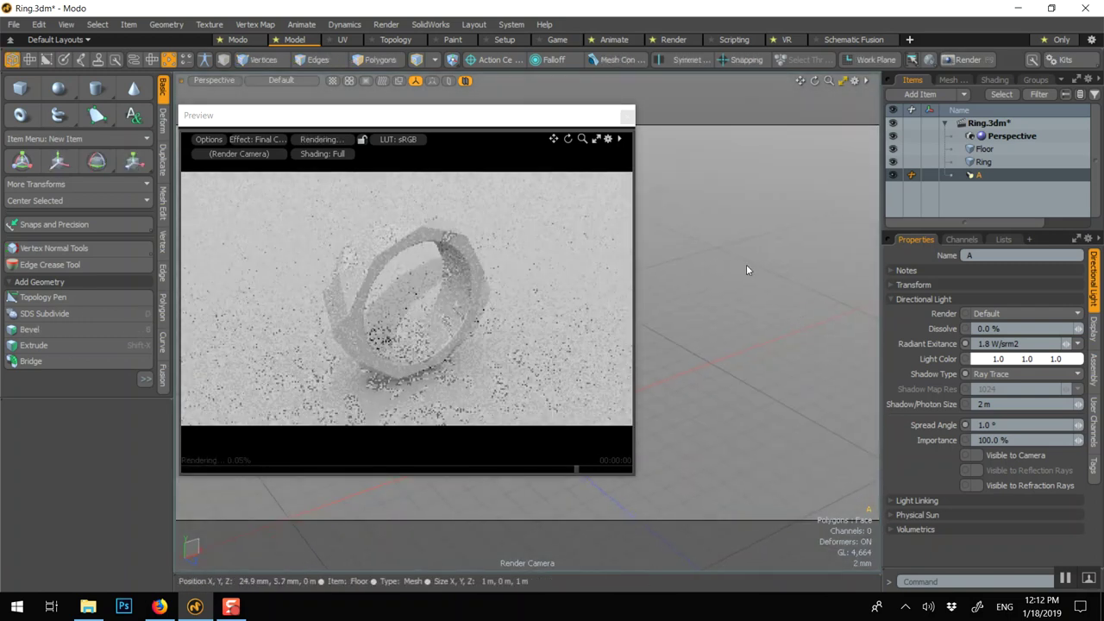
drag(494, 114, 631, 111)
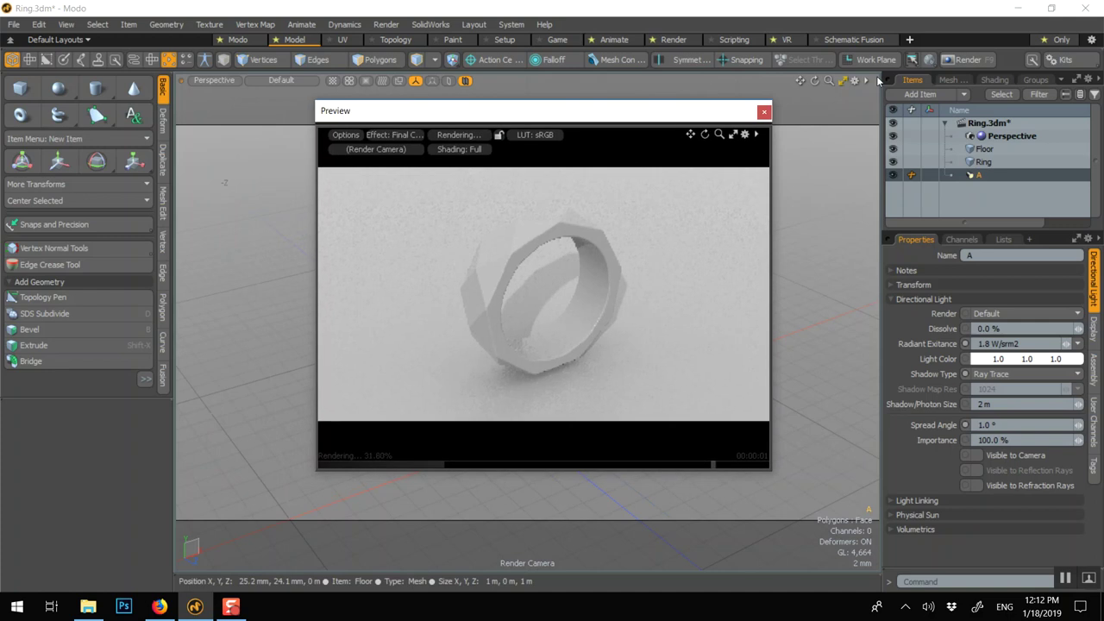
Lower the Environment intensity in the Shader Tree to 0.8 W/srm2
click(996, 79)
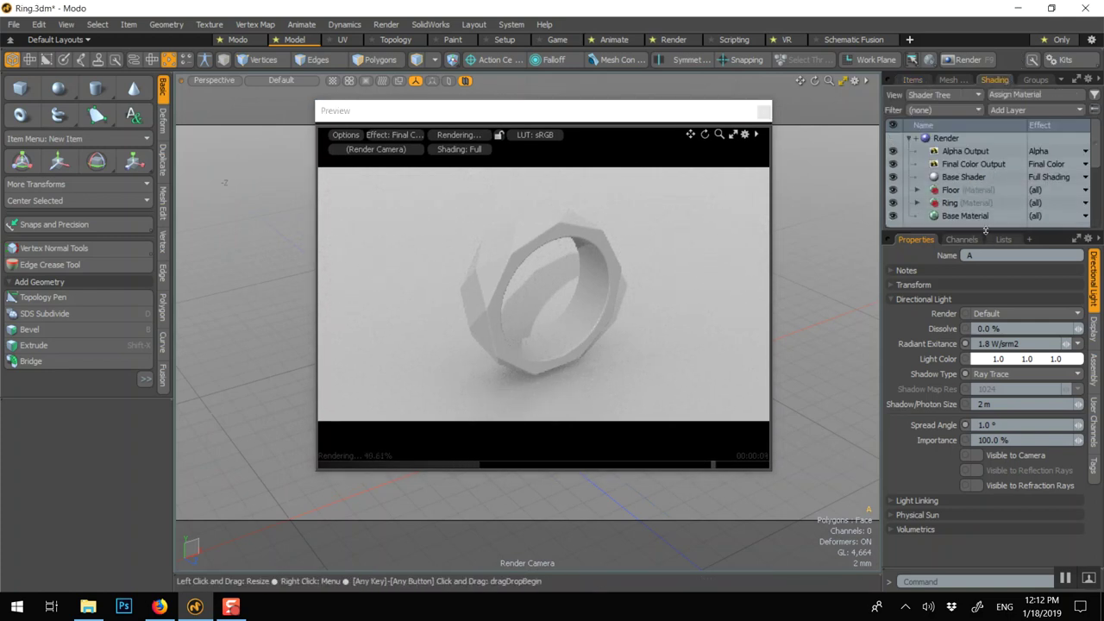
drag(985, 229, 992, 290)
scroll(982, 236, down, 1)
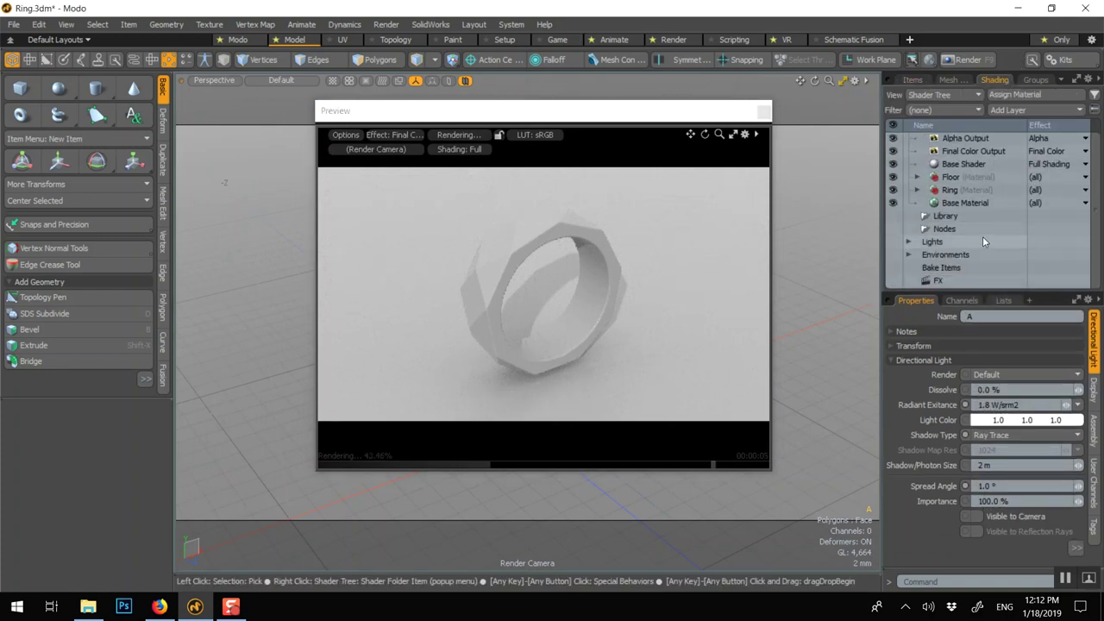
click(911, 253)
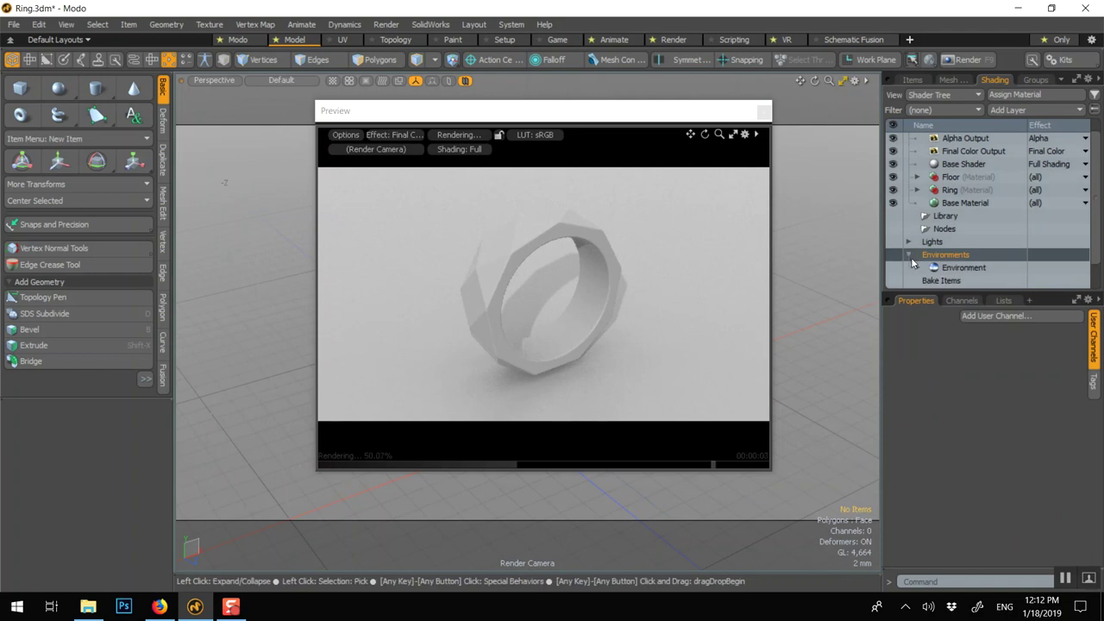
click(959, 269)
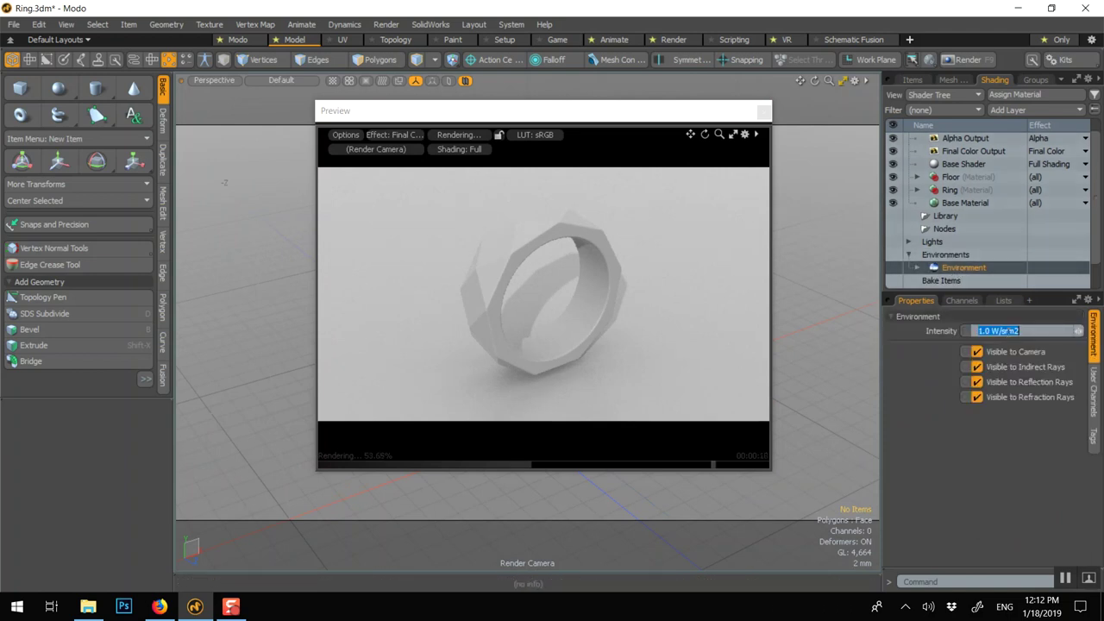
text(0.8)
key(Return)
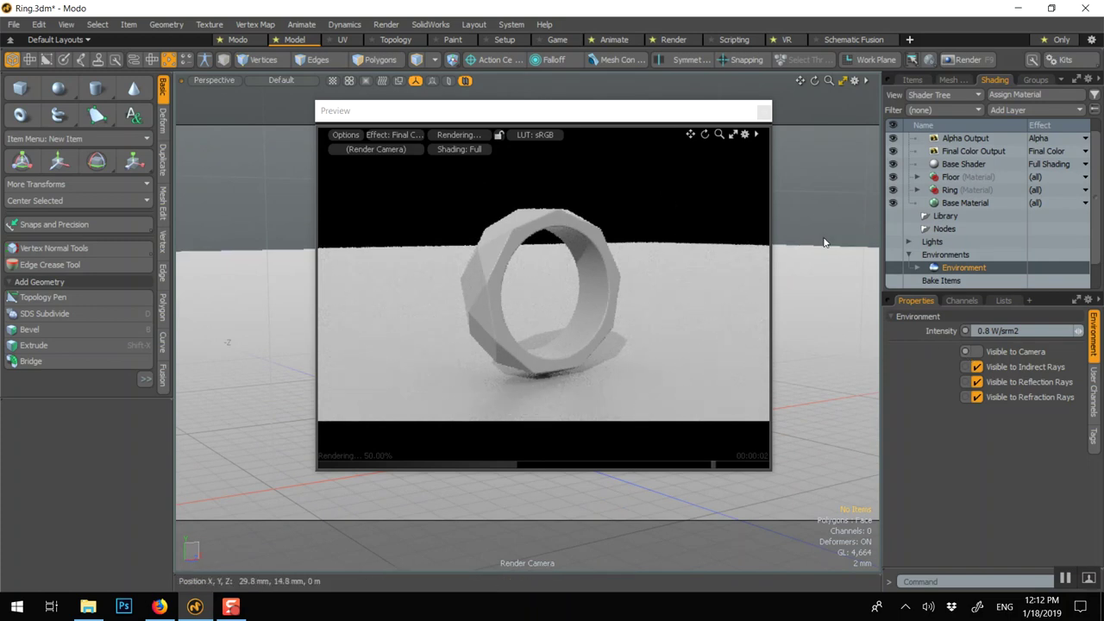
Orbit the render camera to a new angle and bring up the Presets browser
key(alt)
alt+drag(830, 233, 817, 252)
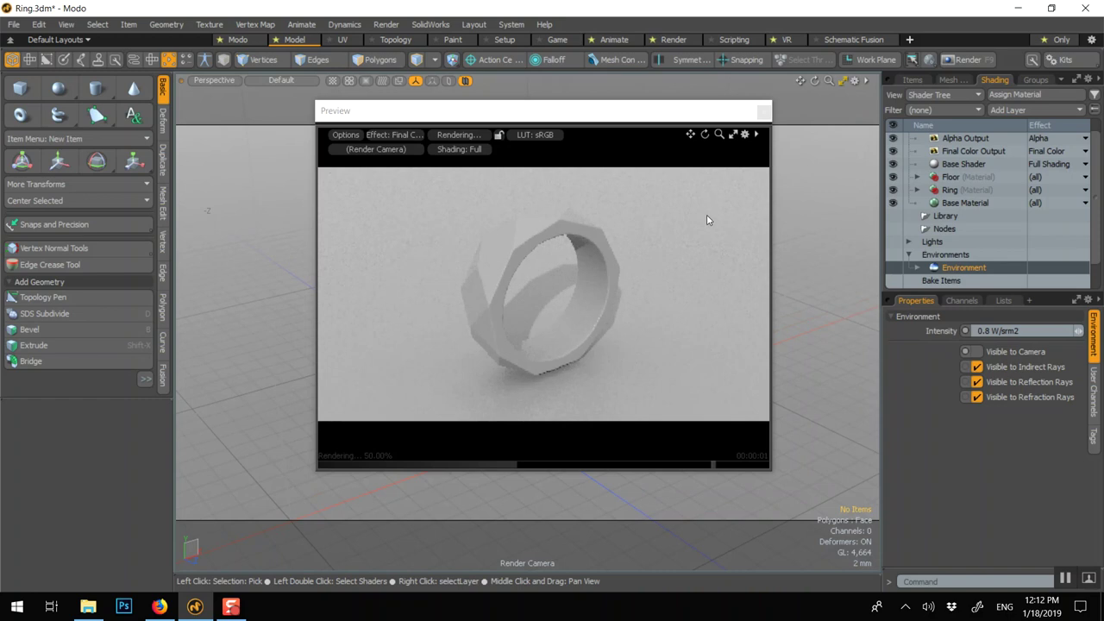
key(F6)
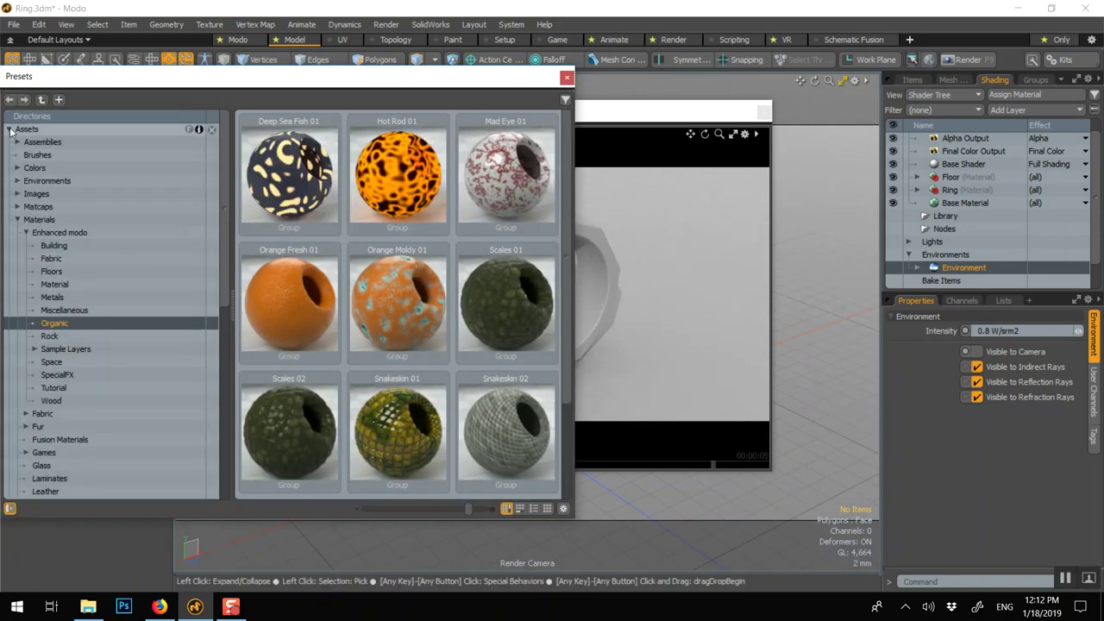
Browse the cloud material folders to the metal presets, then collapse them again
click(19, 222)
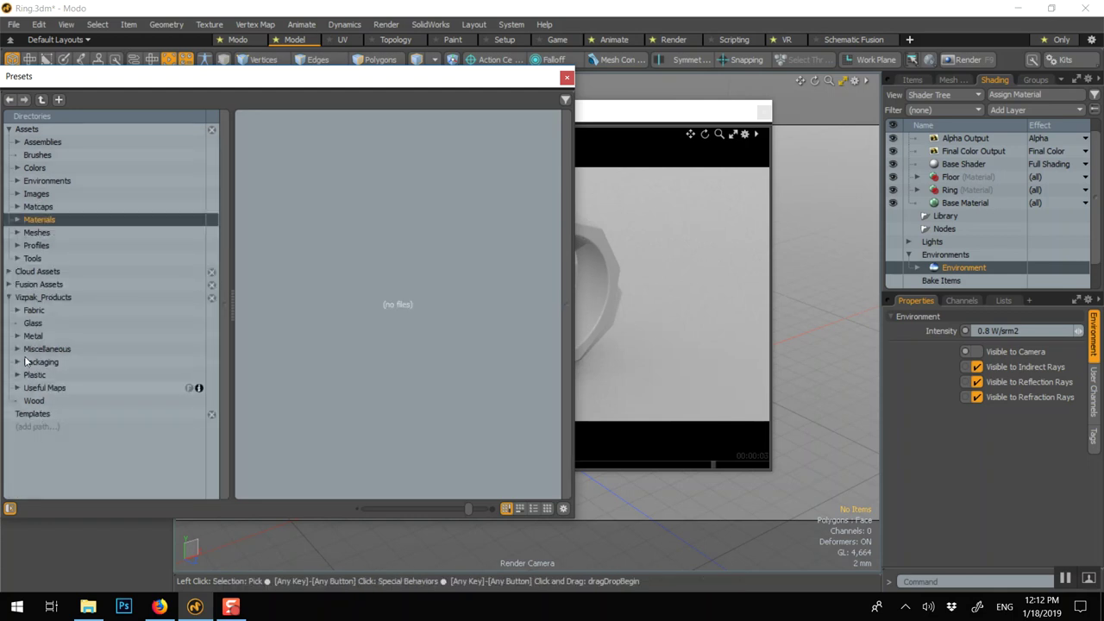
click(8, 270)
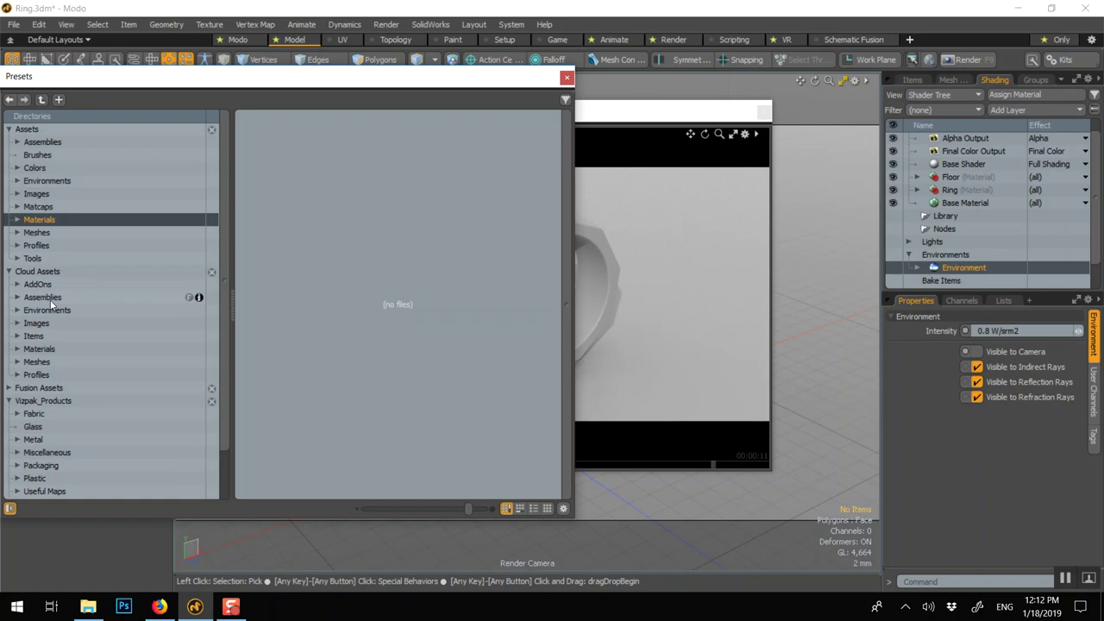
click(18, 350)
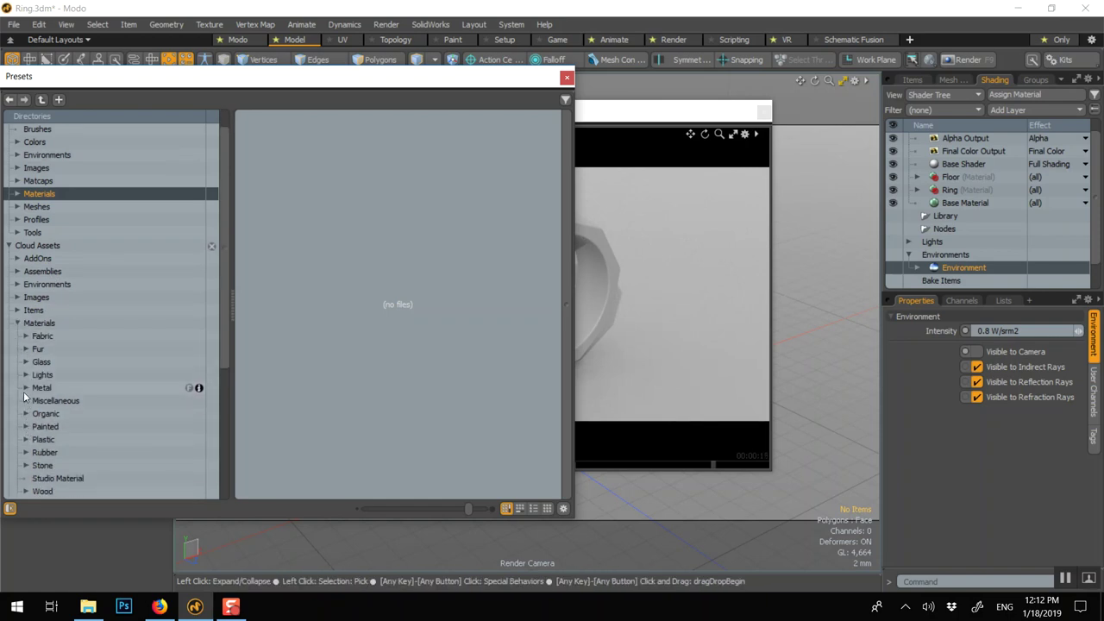
click(25, 388)
click(41, 349)
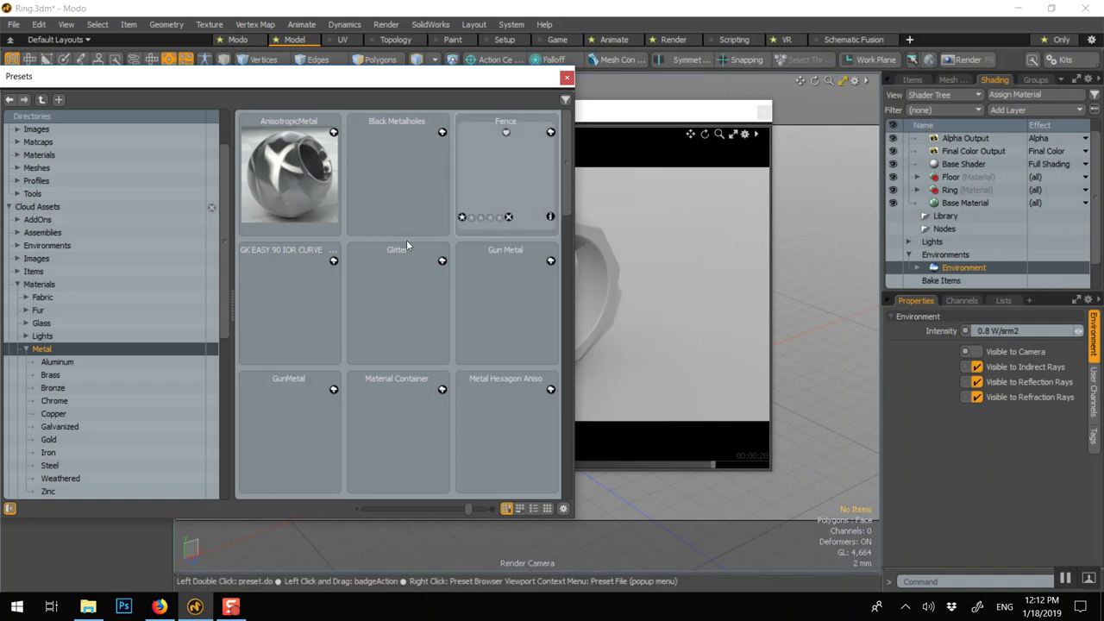
right_click(313, 179)
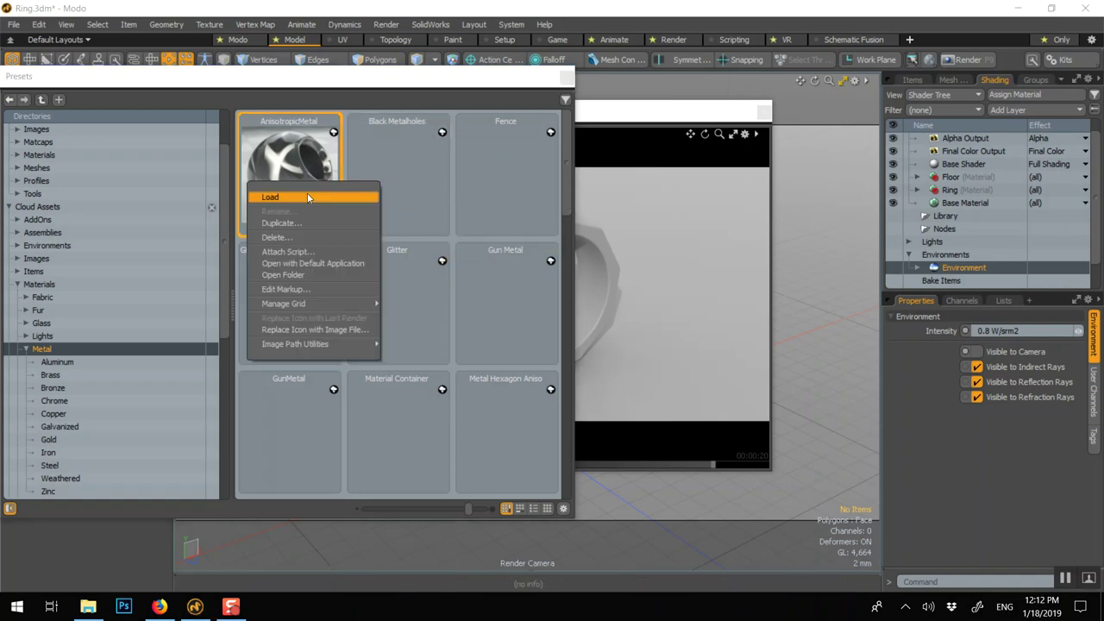
click(9, 209)
click(10, 207)
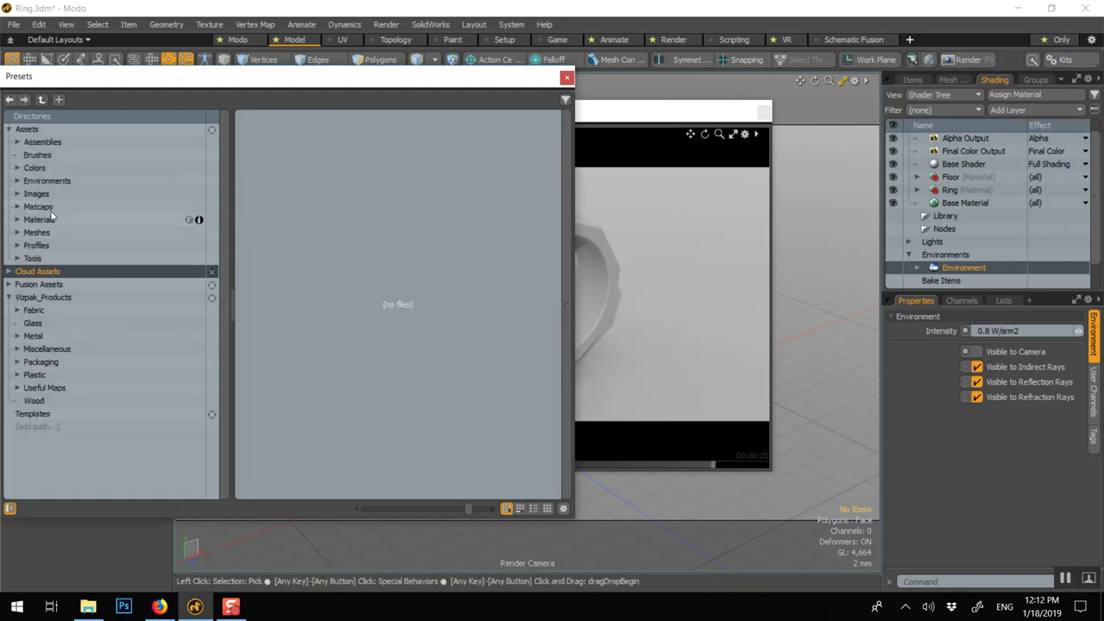
List the local Materials > Metal > Bronze presets and drag Matte Bronze toward the ring
double_click(47, 220)
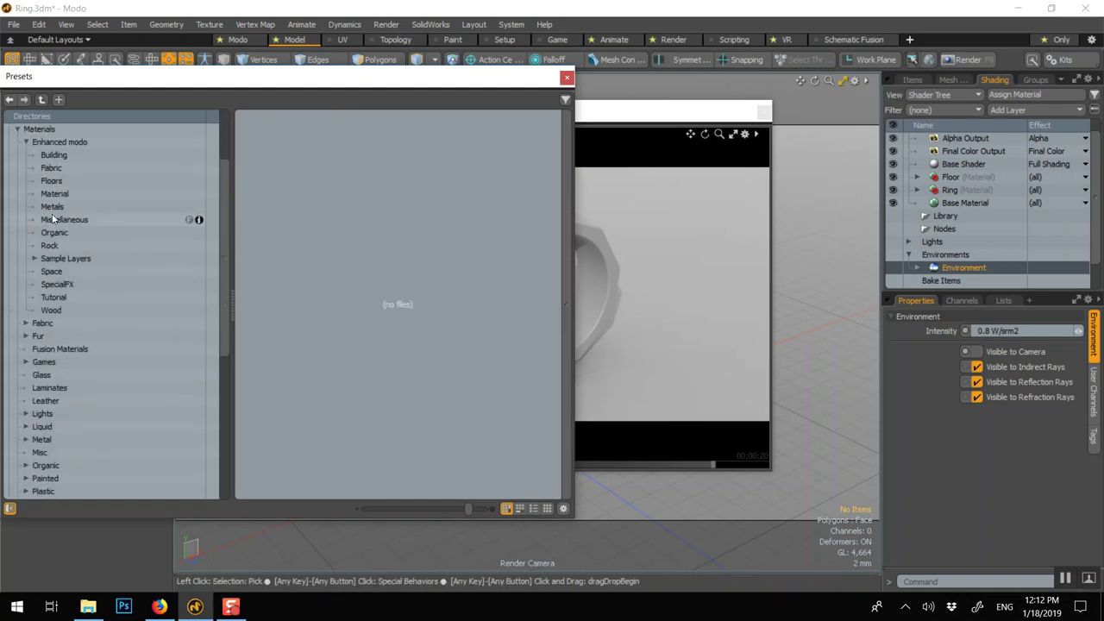
click(50, 207)
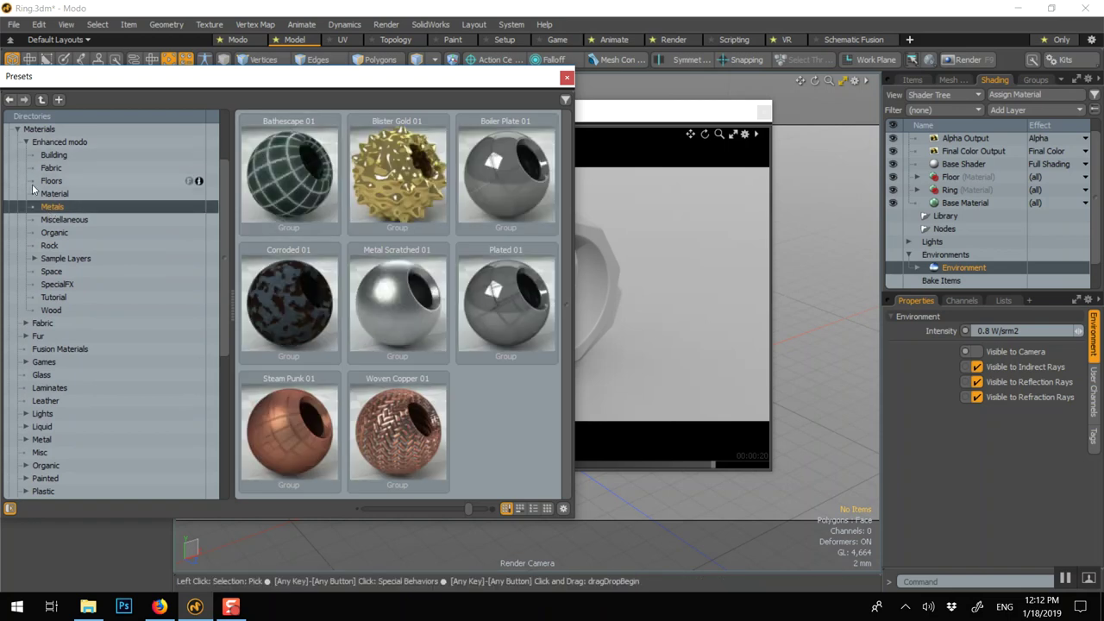
scroll(94, 240, up, 1)
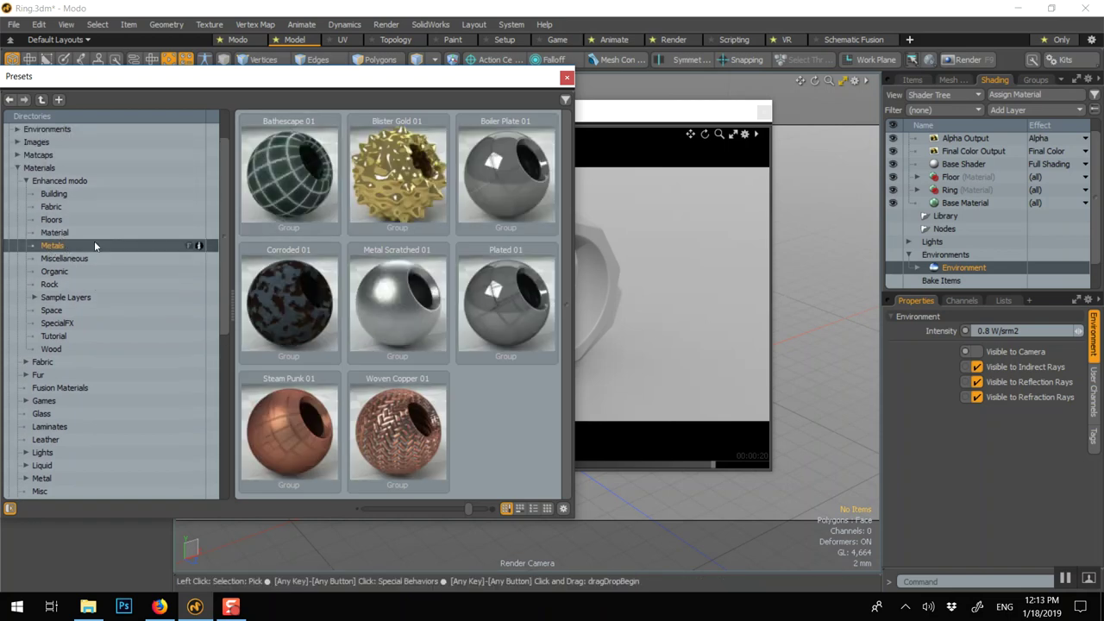
click(26, 181)
click(39, 310)
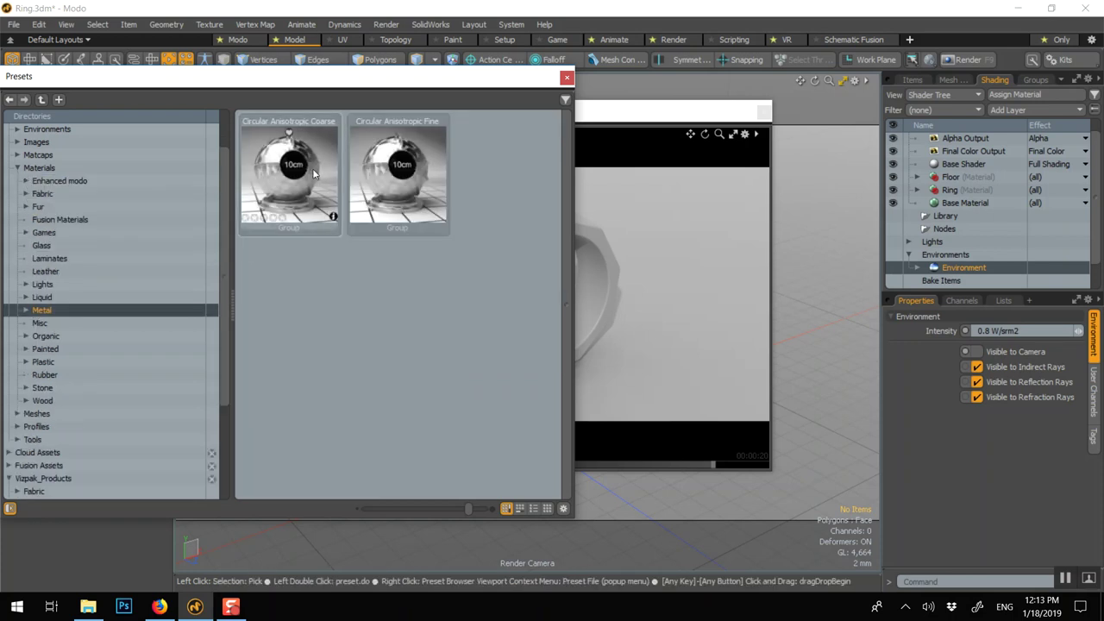
click(30, 311)
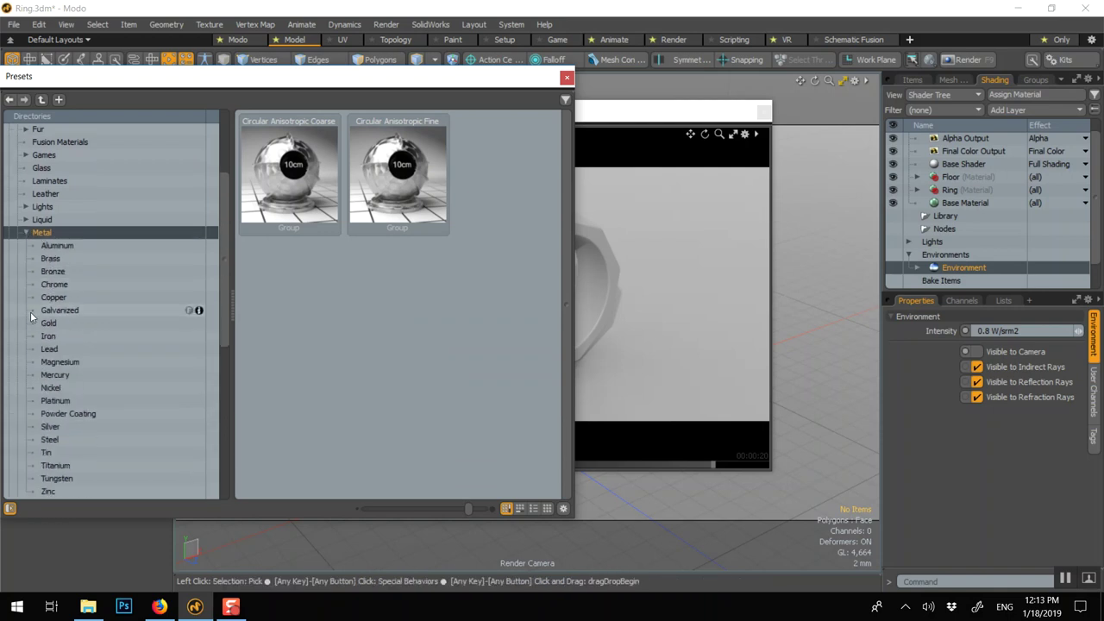
click(53, 272)
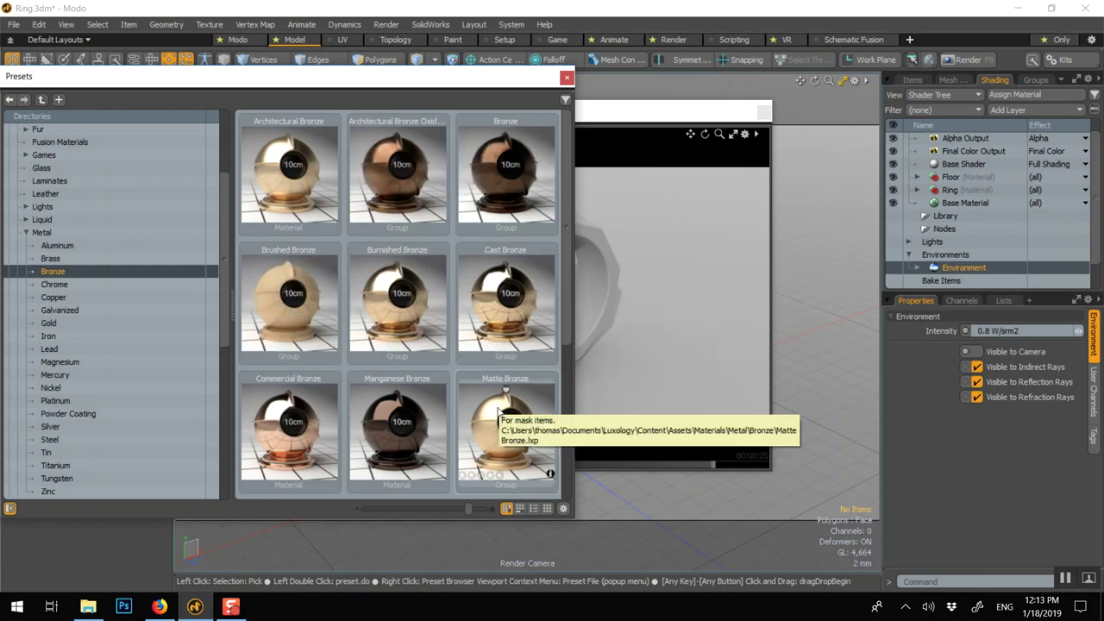
drag(504, 418, 597, 248)
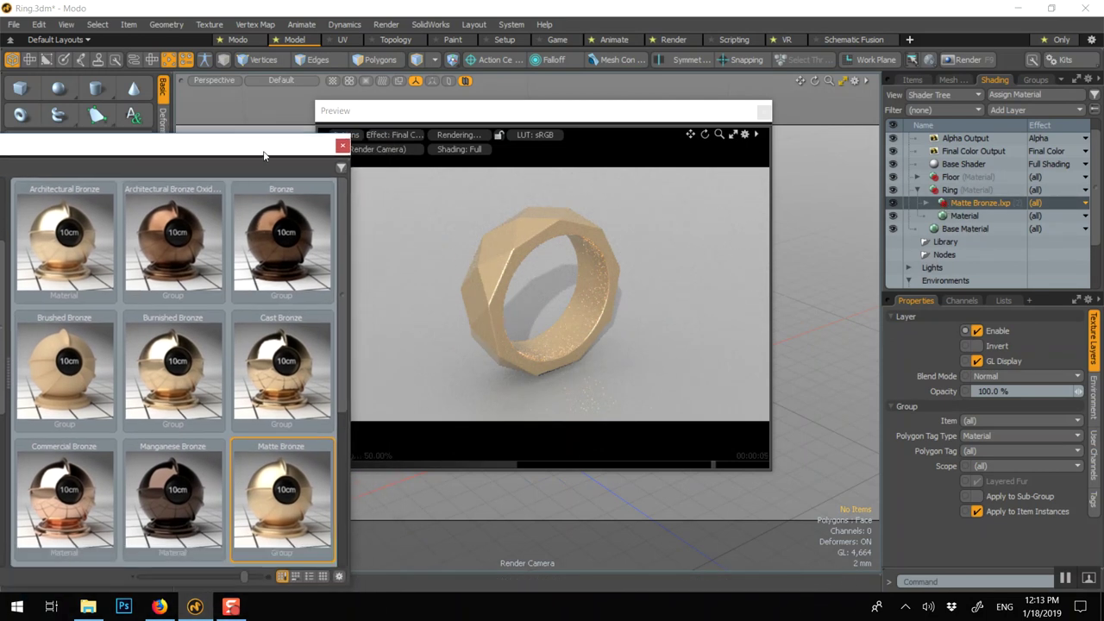
Apply Cast Bronze to the ring, then replace it with Matte Bronze
click(270, 362)
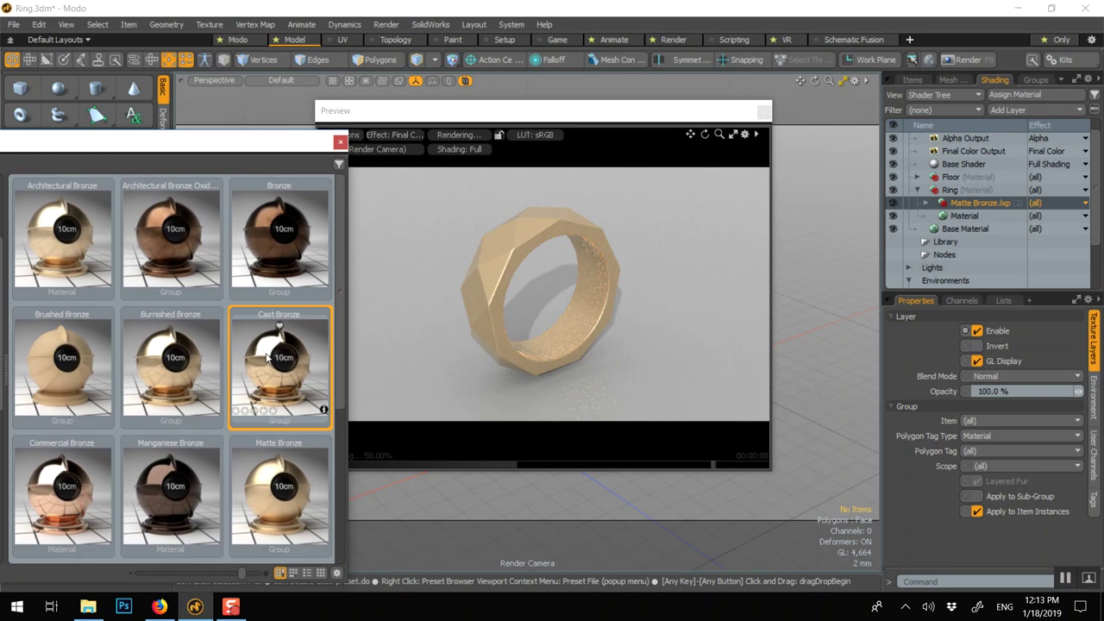
drag(268, 358, 512, 254)
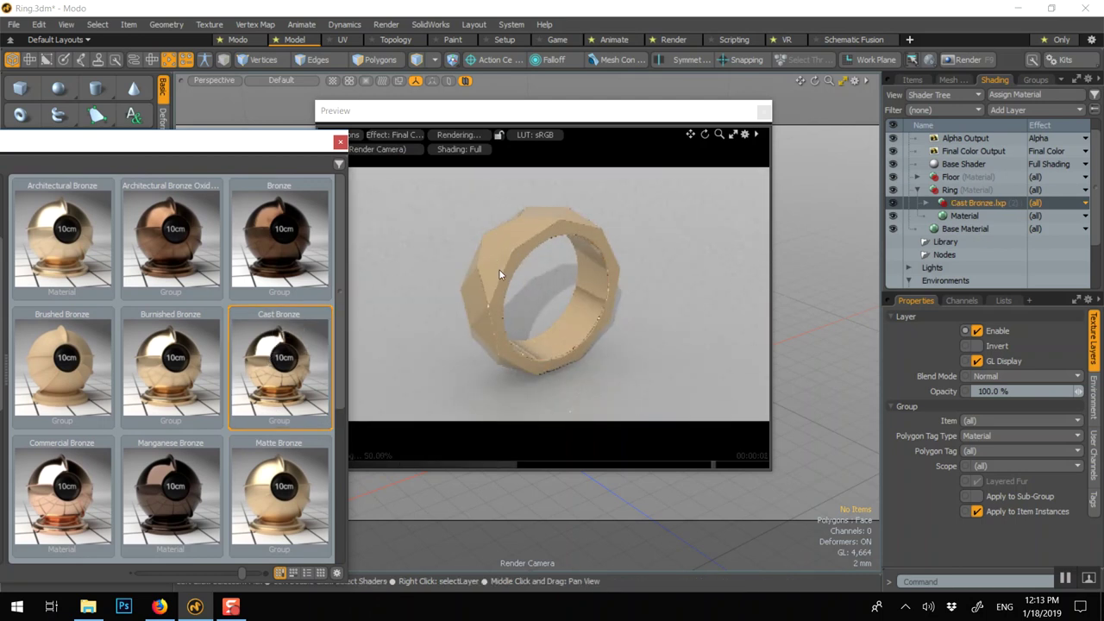
drag(275, 482, 481, 271)
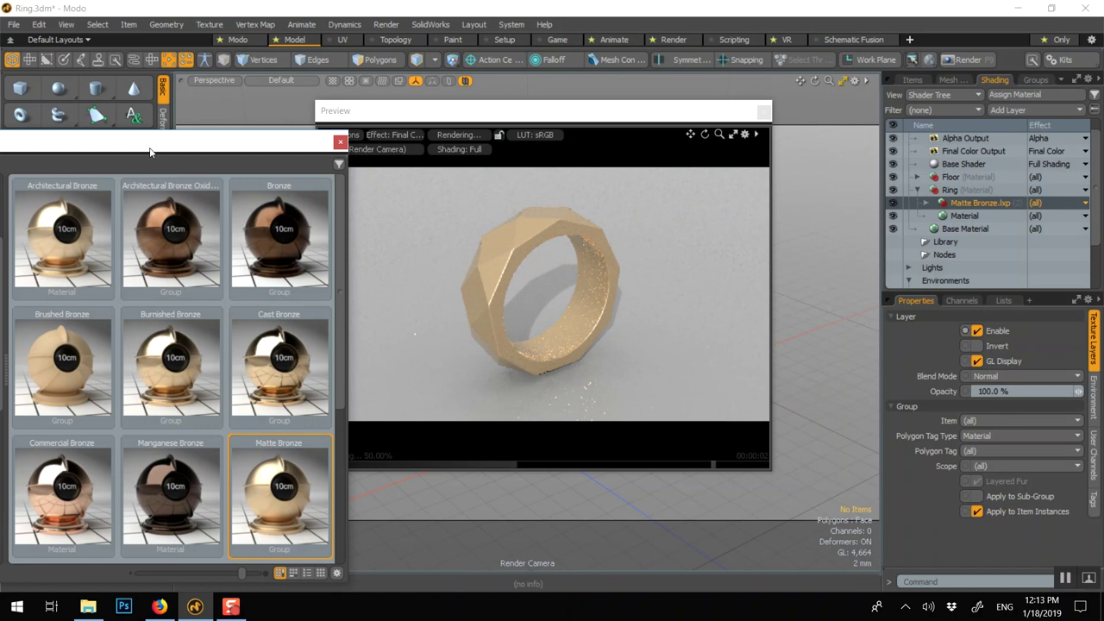
Reposition the Presets window and collapse the Materials library
drag(149, 152, 290, 143)
scroll(75, 308, up, 3)
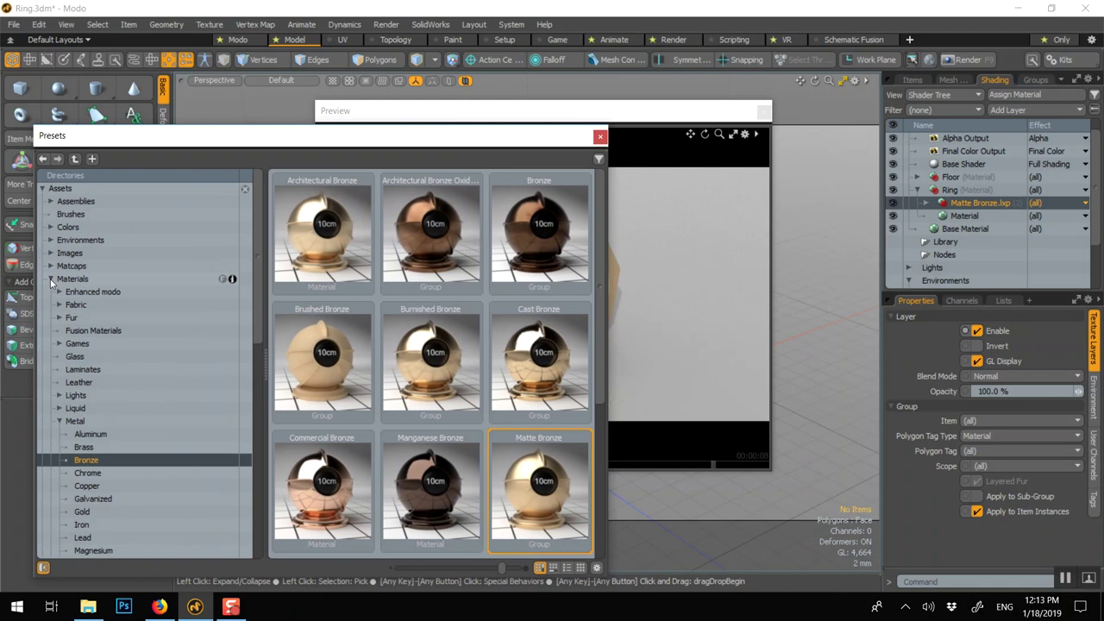
click(52, 279)
Apply the Indoor Subway Probe 01 environment preset and select Environment in the Shader Tree
click(51, 241)
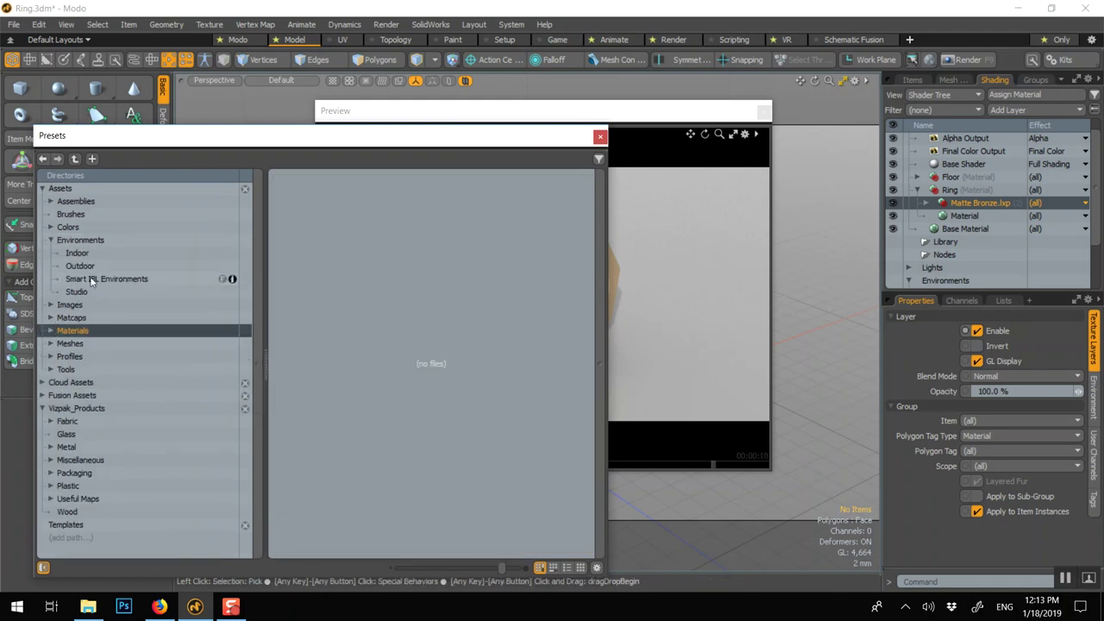
click(77, 253)
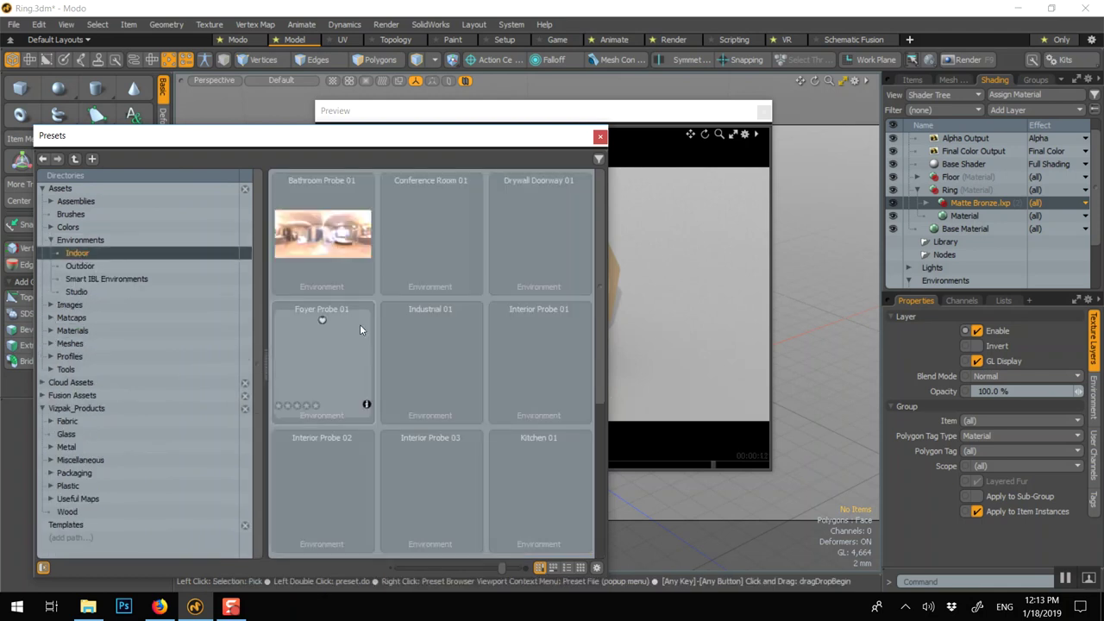
scroll(443, 384, down, 1)
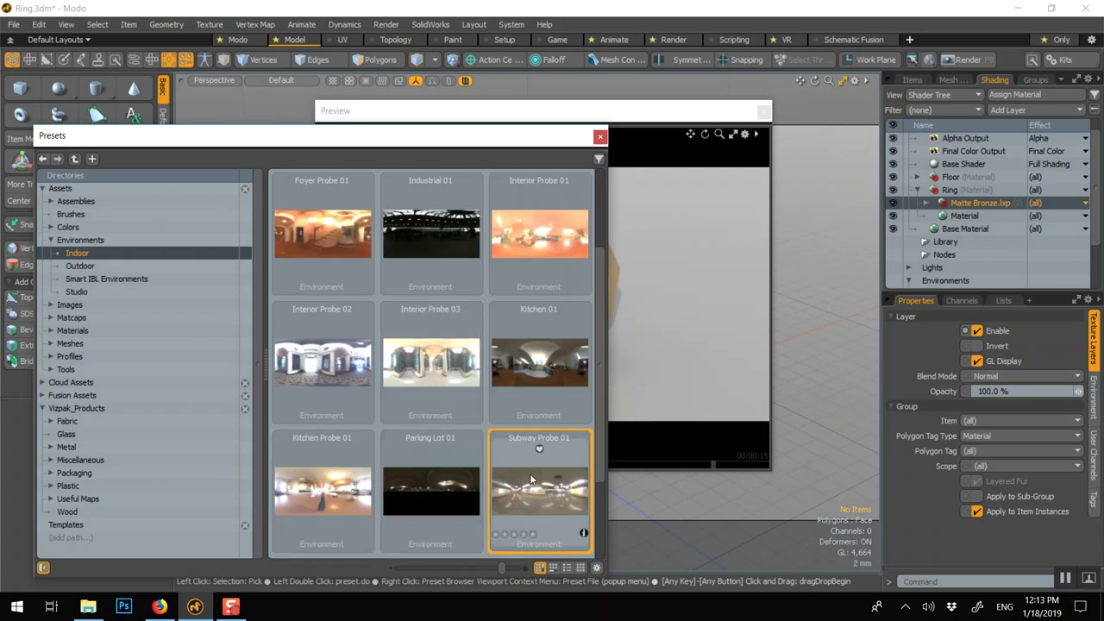
drag(483, 135, 281, 111)
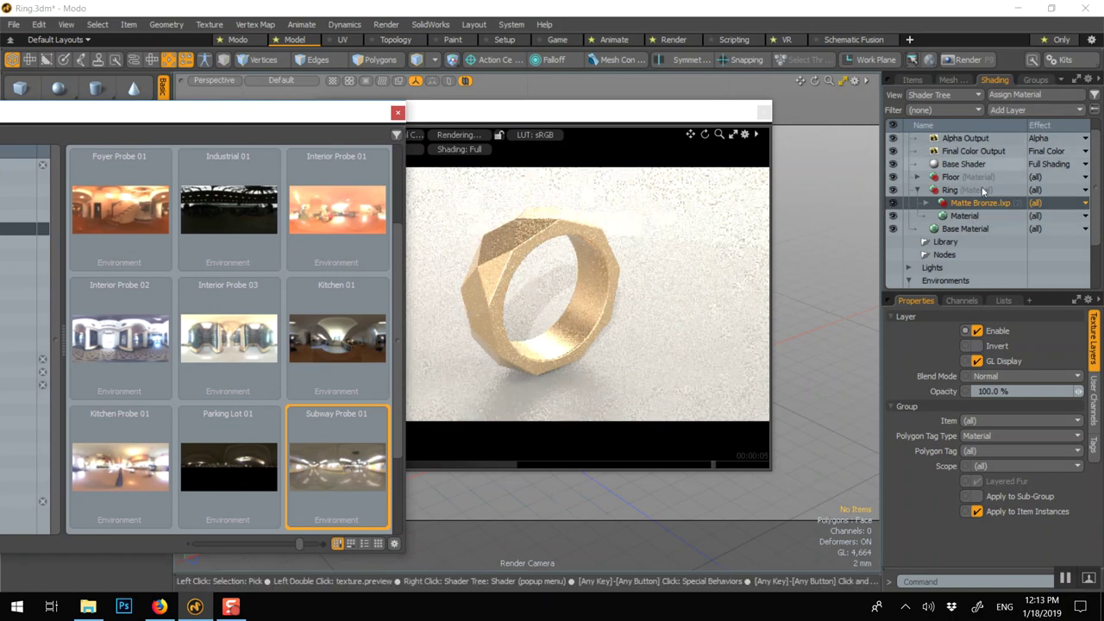
scroll(957, 215, down, 1)
click(951, 263)
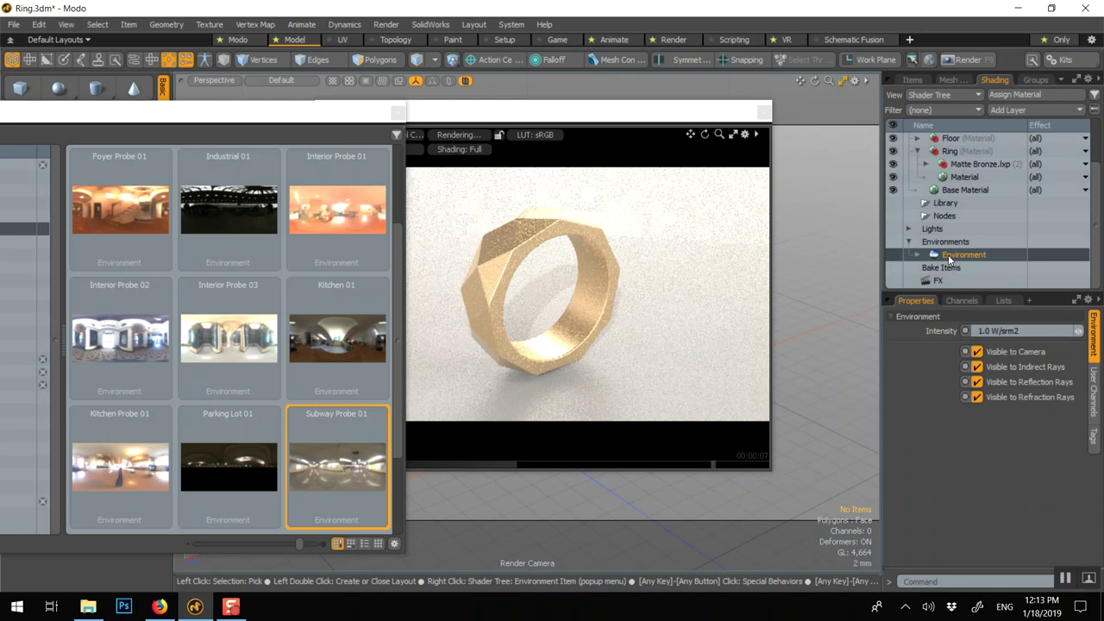
Set Environment intensity to 0.5 W/srm2 and show the Japan_subway2 image's Texture Locator settings
click(1000, 330)
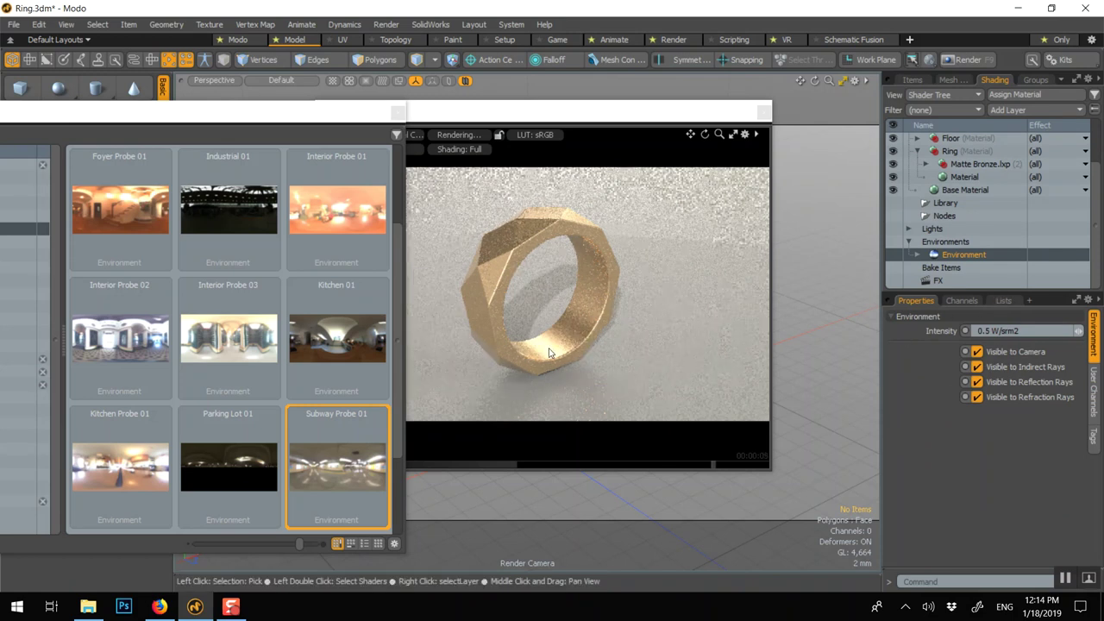
click(916, 257)
click(961, 268)
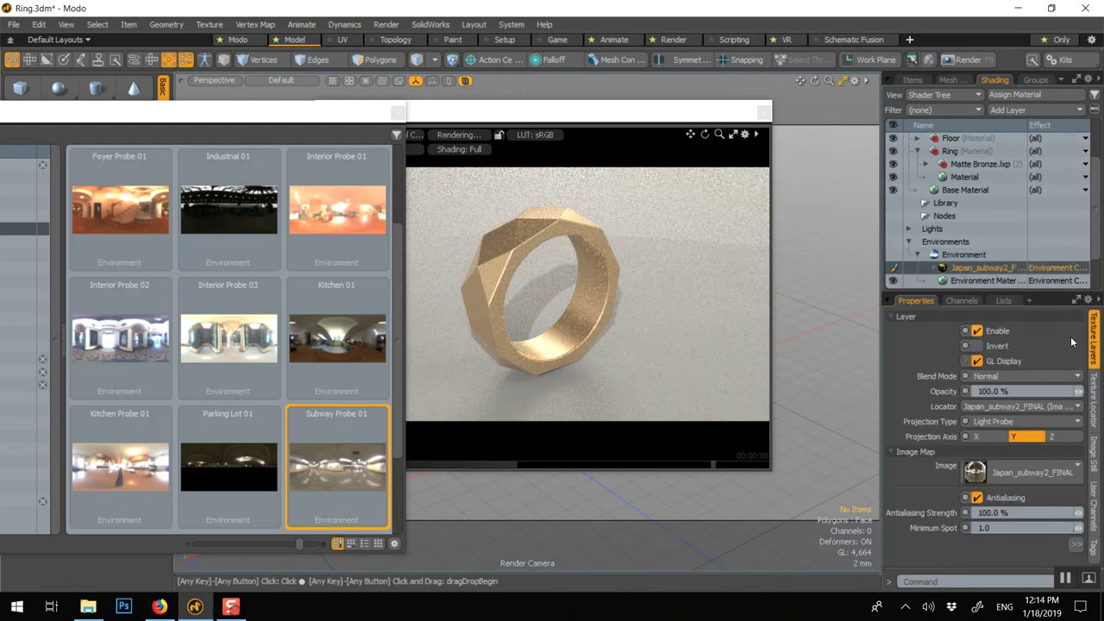
click(1093, 400)
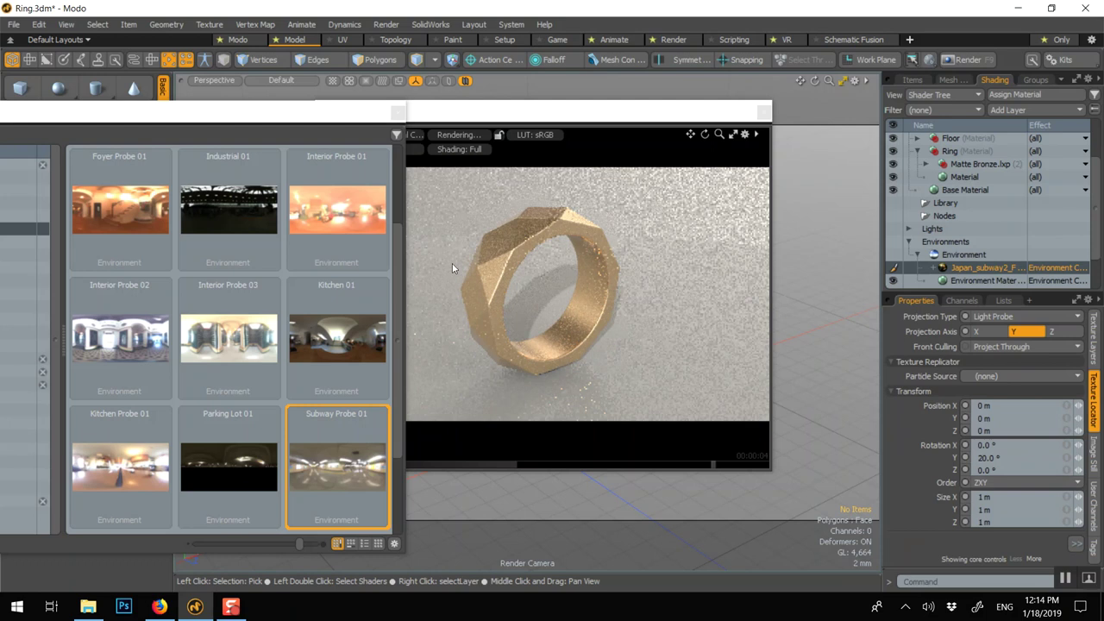
Close the preset library and hide directional light A from the render
click(397, 112)
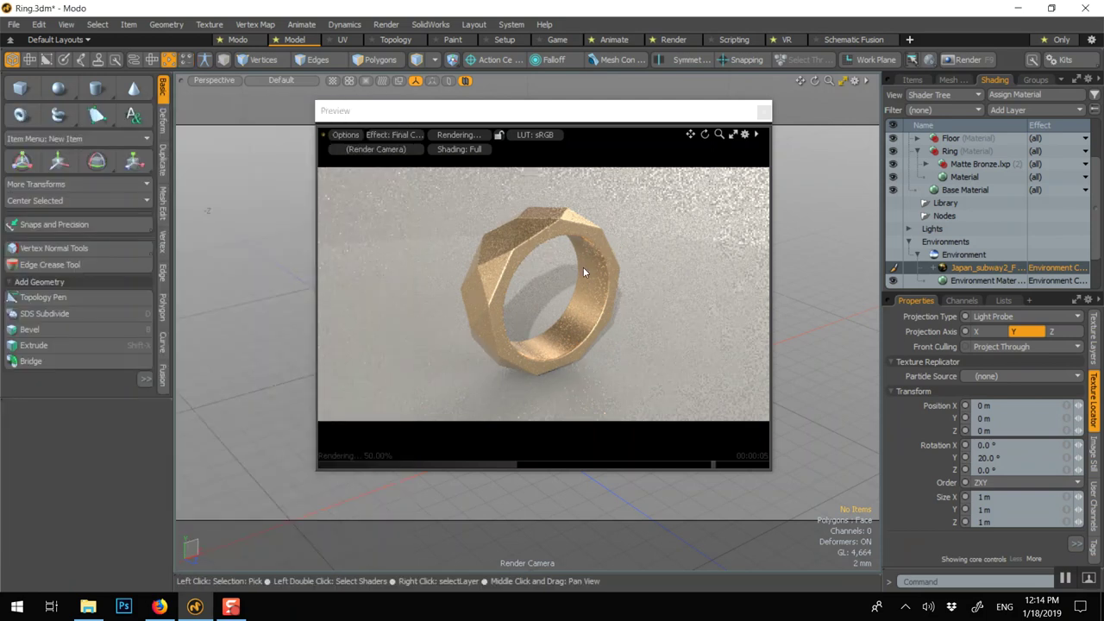
click(911, 79)
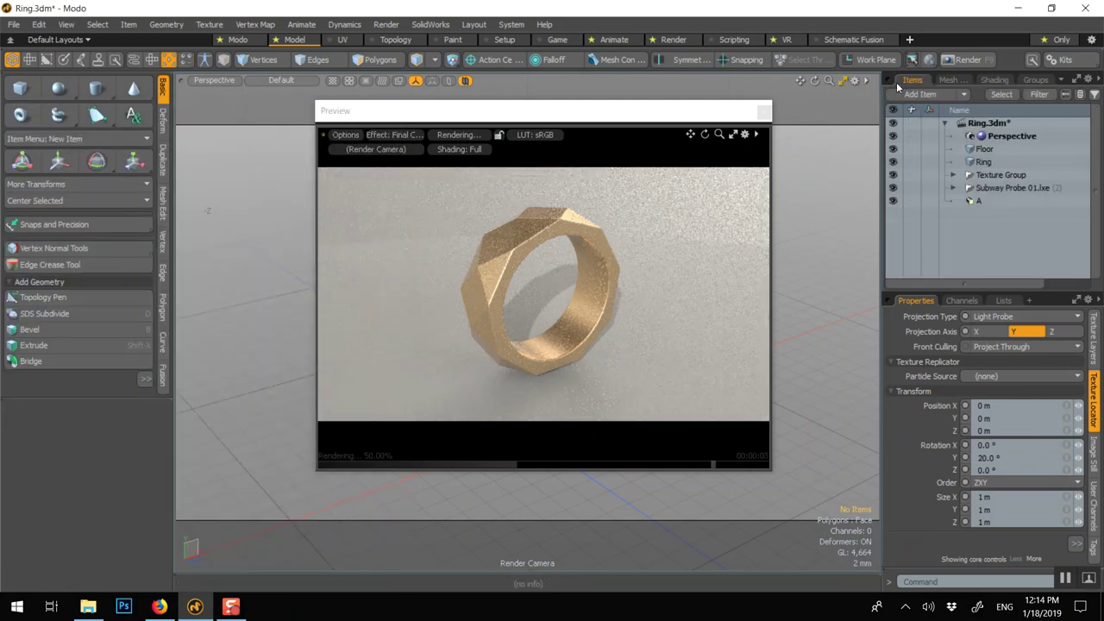
click(983, 201)
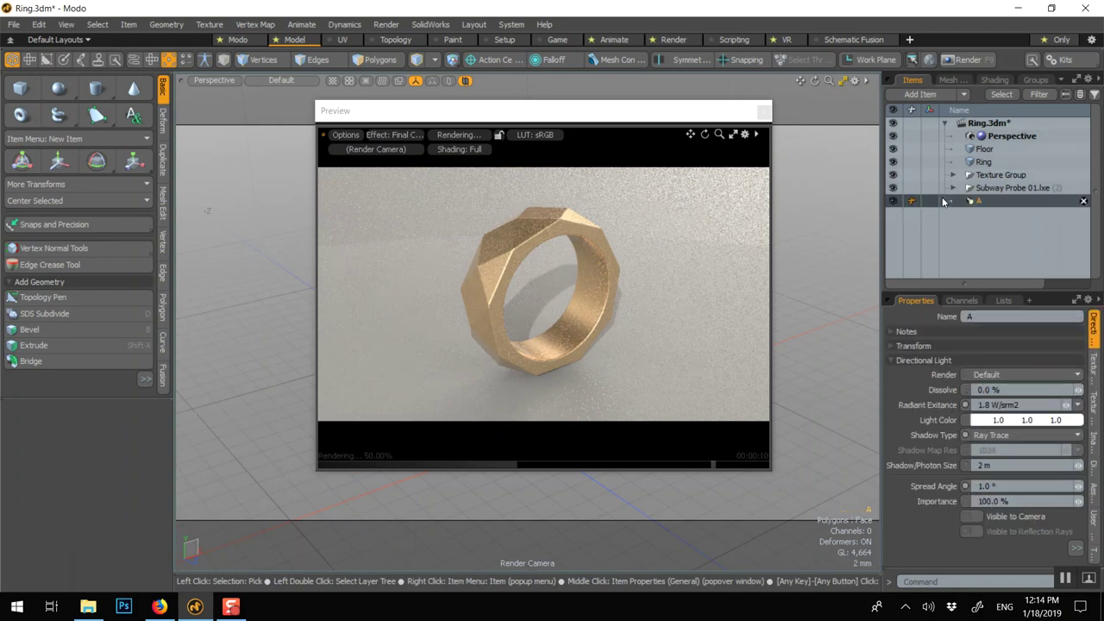
click(892, 200)
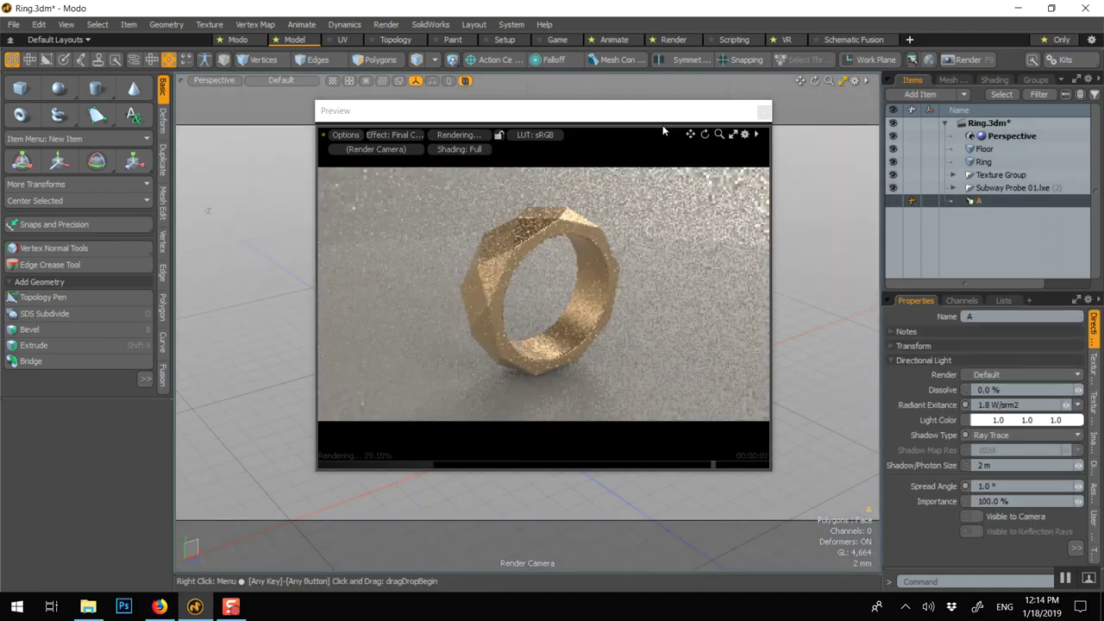
drag(672, 122, 749, 121)
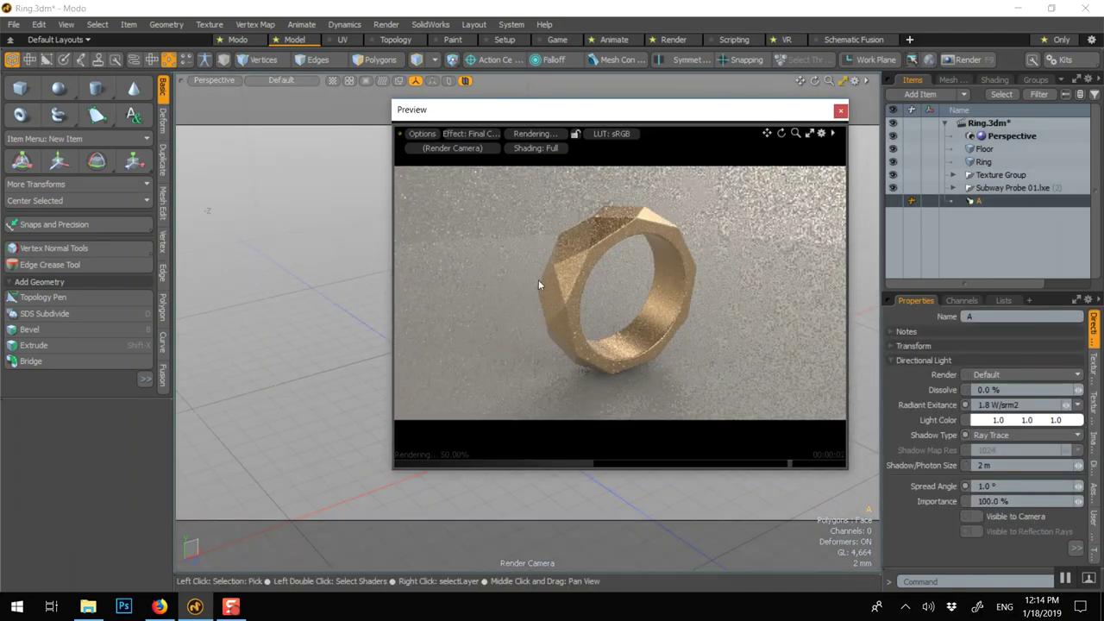
Add an Area Light from Item > Create Light
click(126, 24)
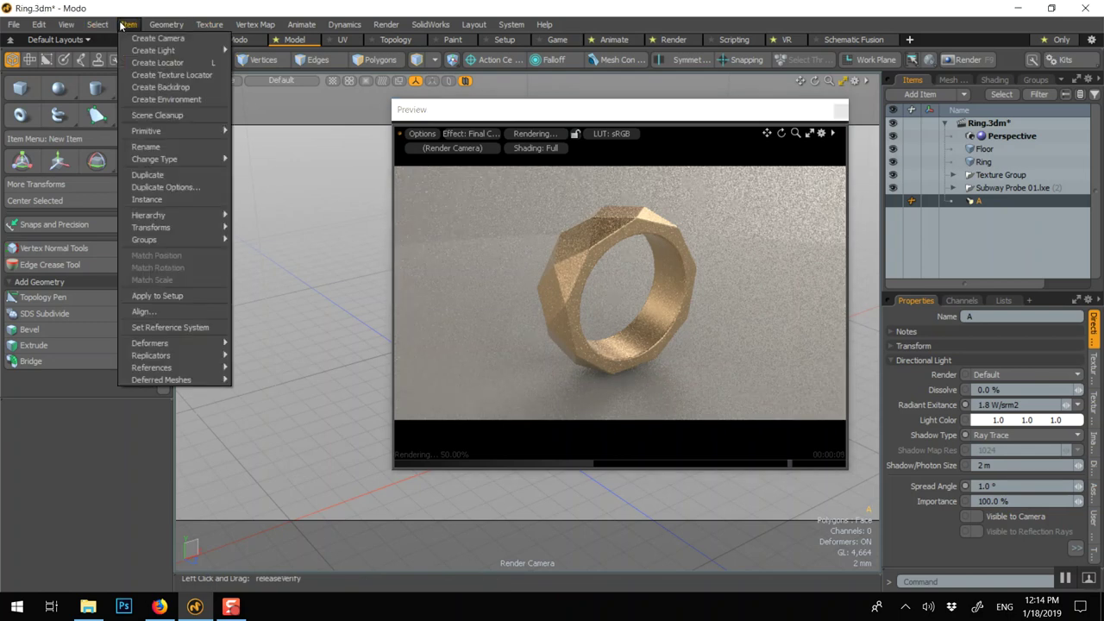
mouse_move(157, 51)
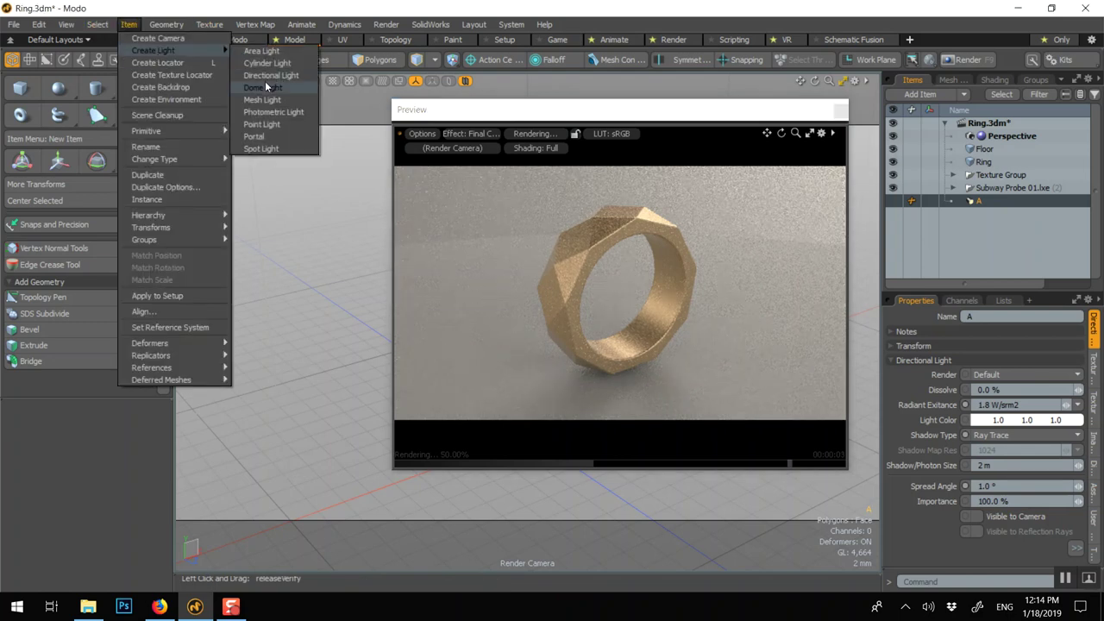
click(262, 53)
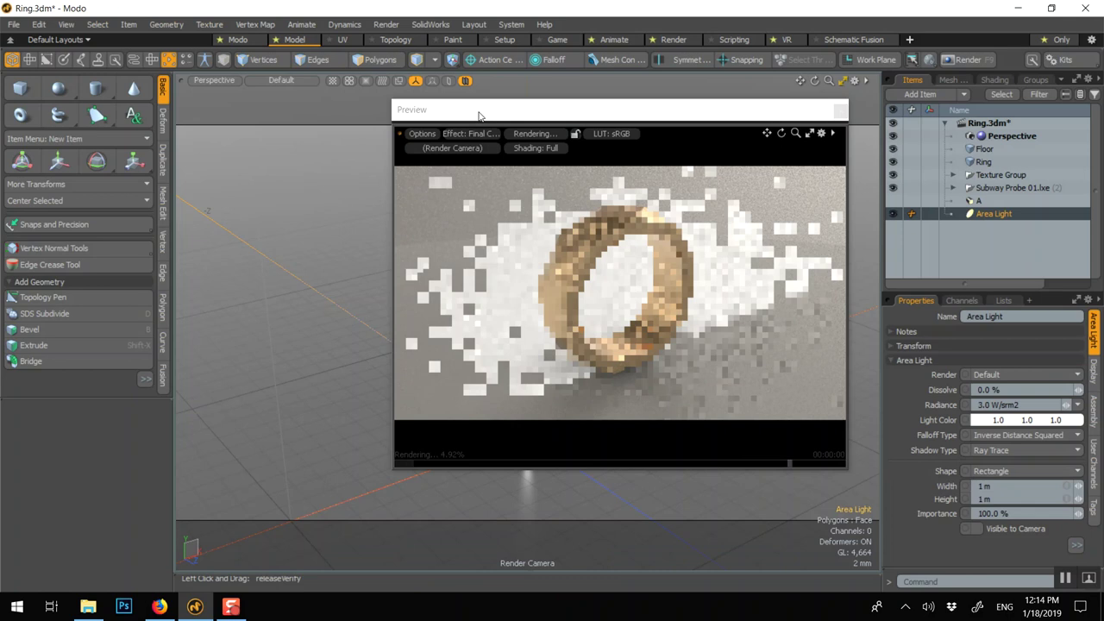
Raise the Area Light above the ring and shrink its height and width
drag(527, 110, 775, 229)
scroll(507, 347, down, 5)
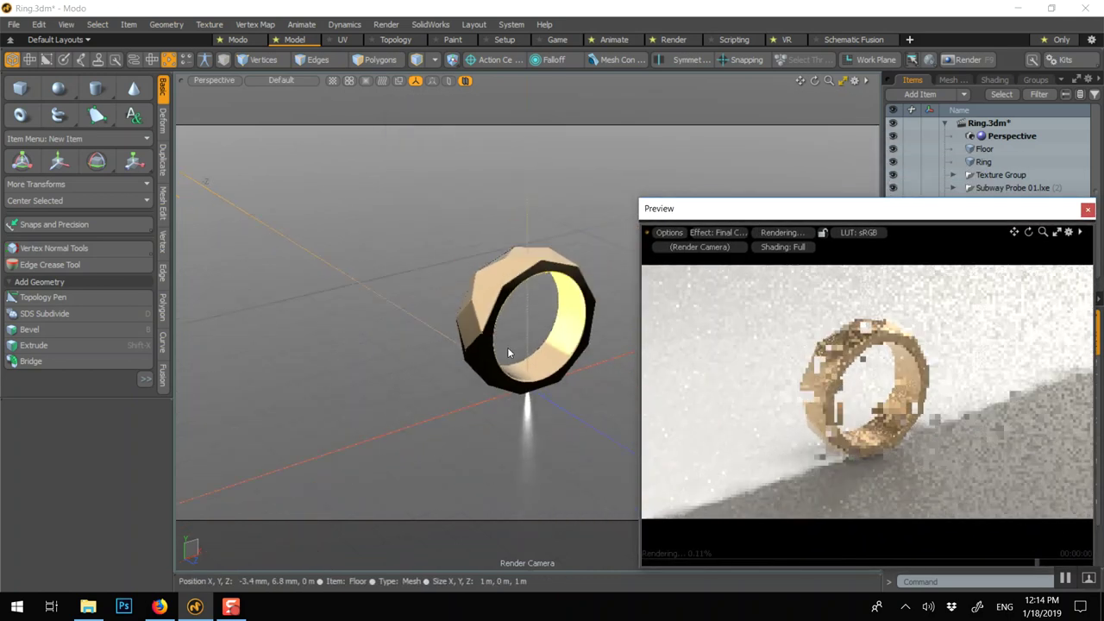
key(w)
drag(527, 369, 527, 178)
scroll(526, 177, down, 8)
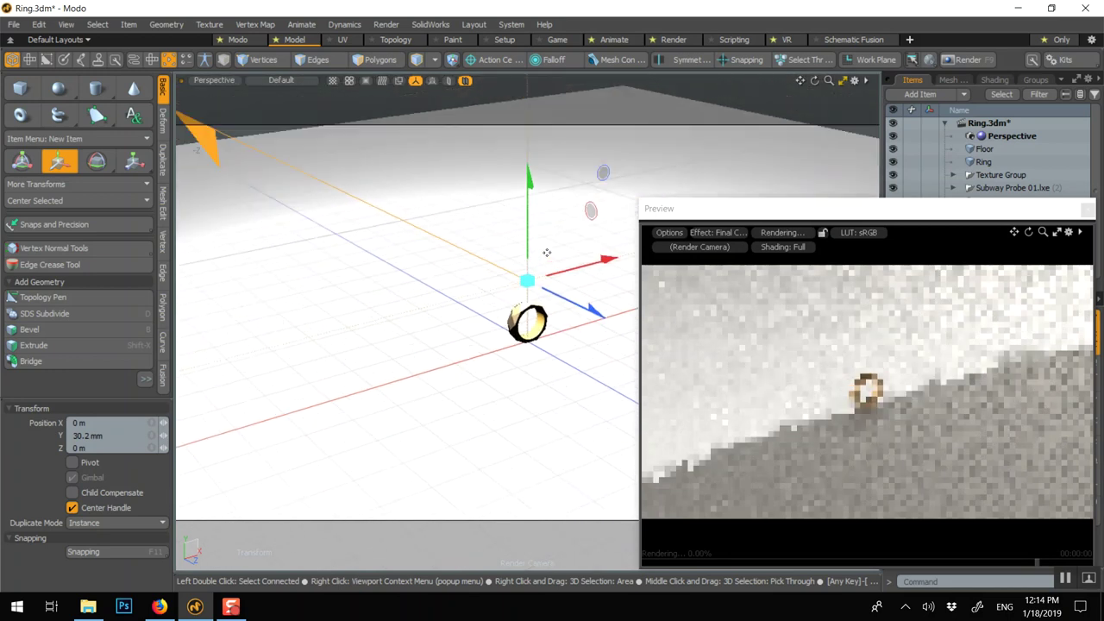
scroll(535, 265, down, 8)
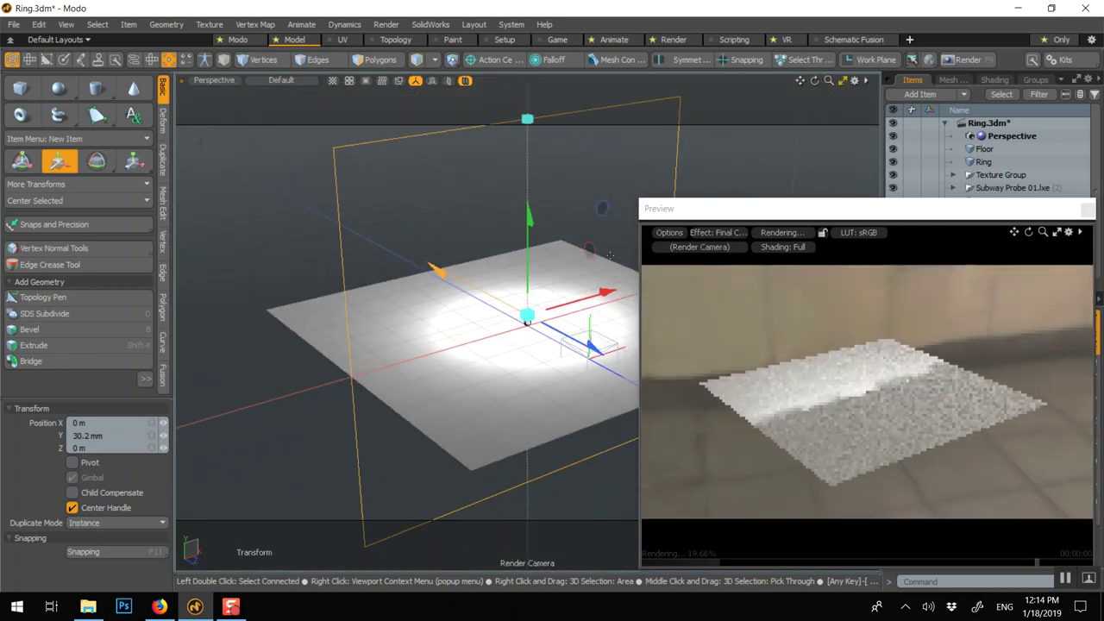
drag(527, 158, 527, 249)
drag(697, 212, 721, 397)
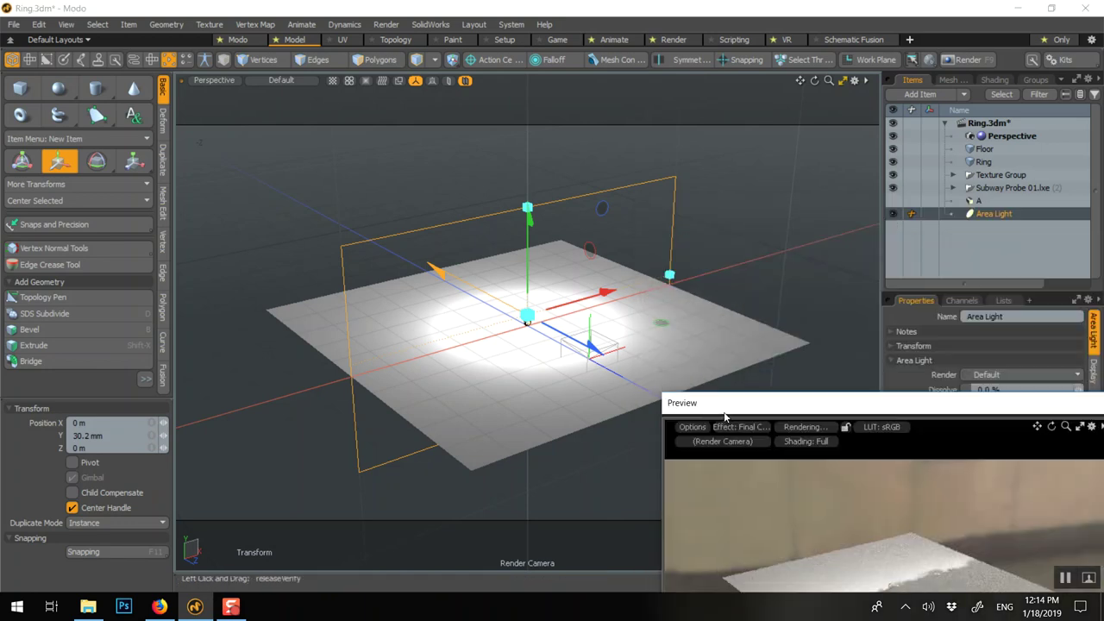
drag(671, 282, 597, 294)
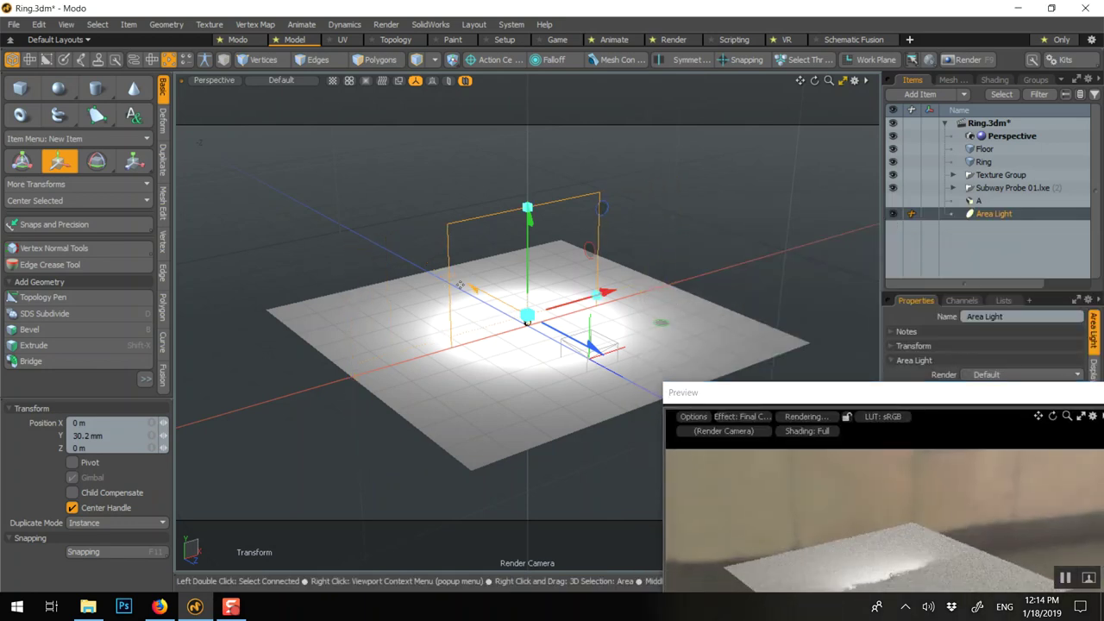
Tilt the Area Light about 90° to face down and raise it to Y 735 mm
key(e)
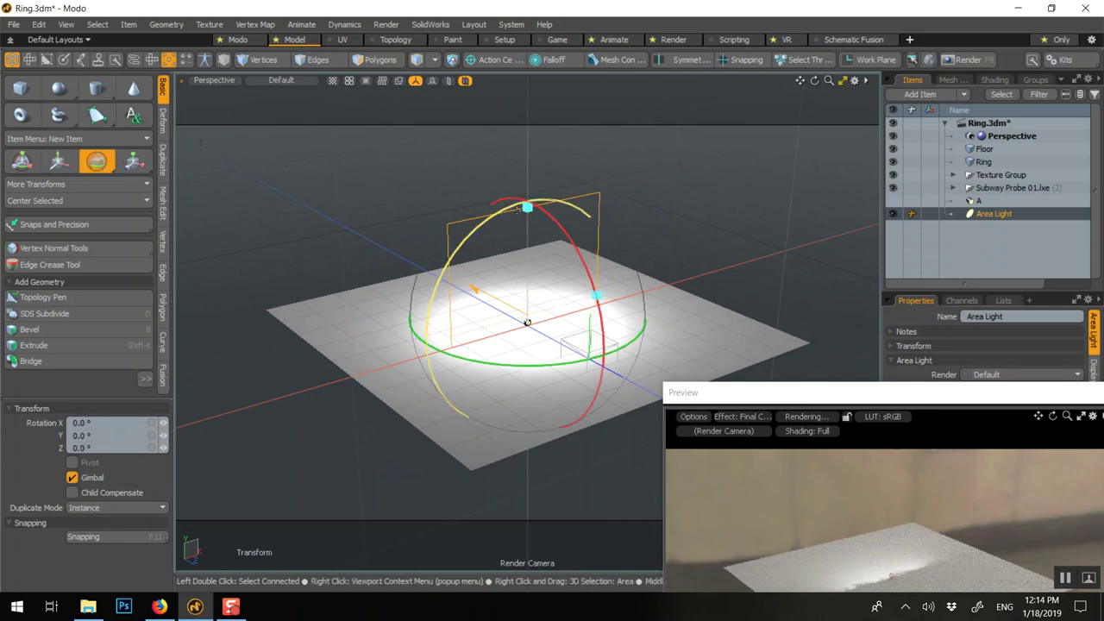
drag(547, 210, 423, 257)
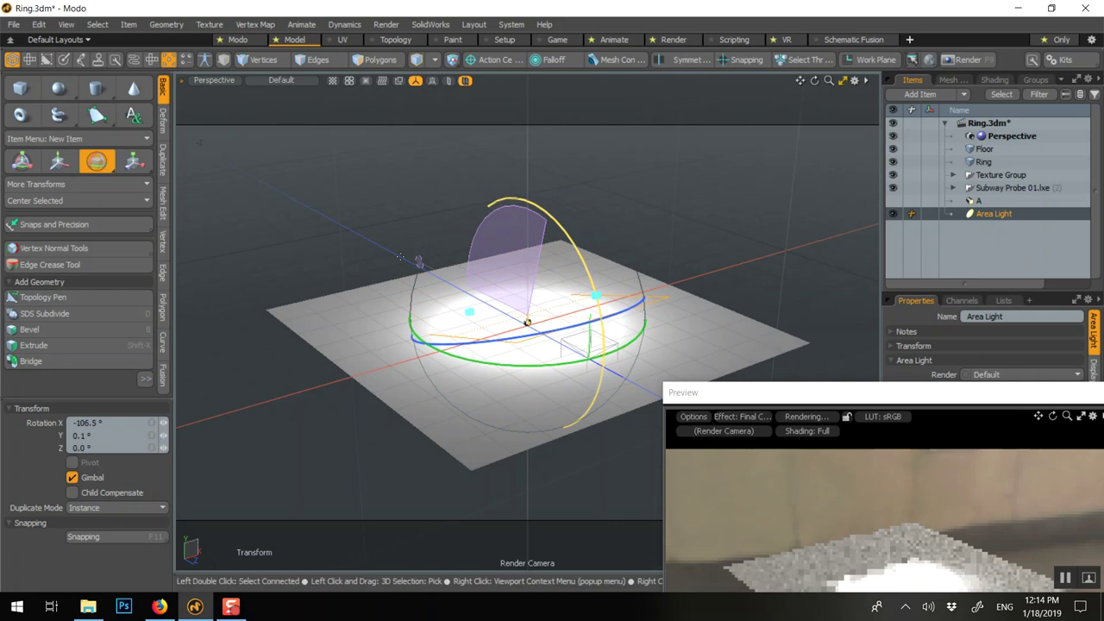
key(w)
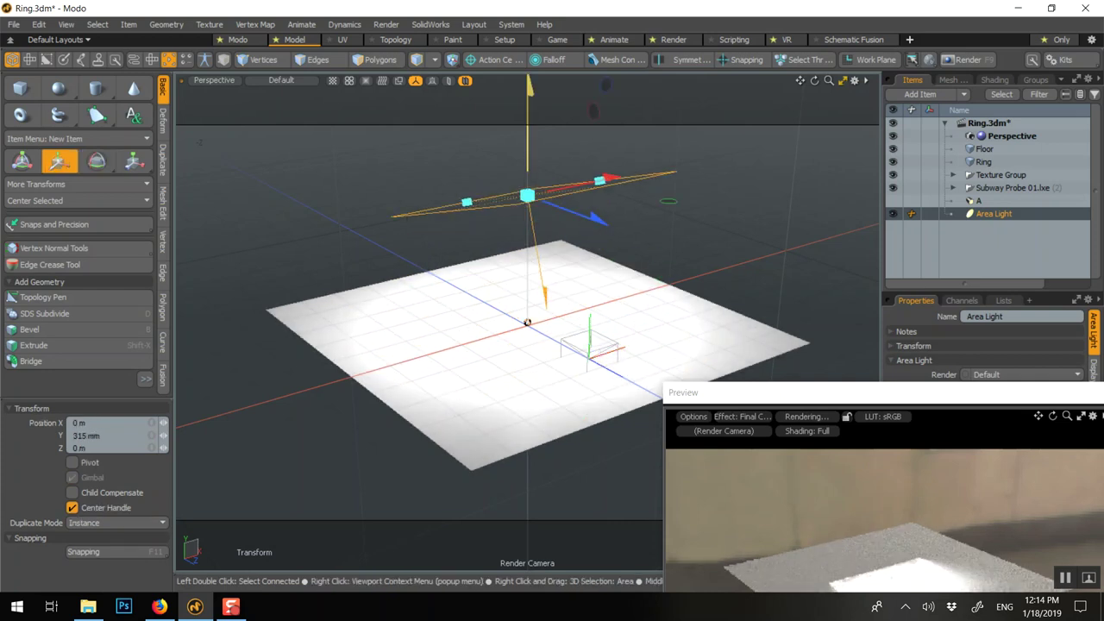
drag(527, 238, 525, 95)
scroll(526, 166, down, 3)
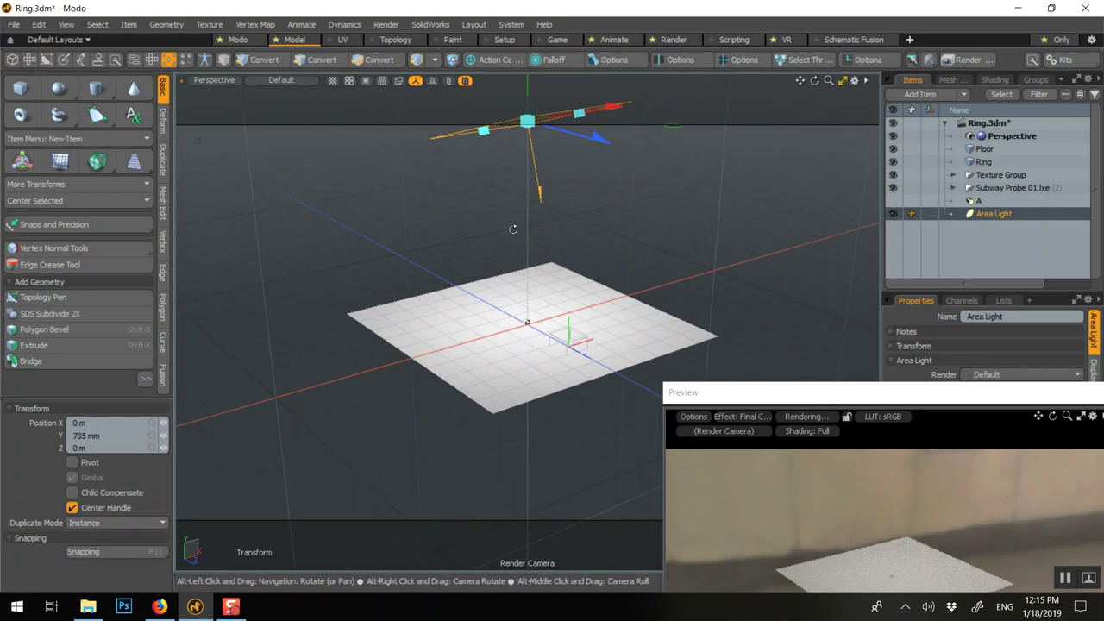
Shift the light left to X -50 mm, turn it 18° on Y, then select light A
alt+drag(513, 228, 466, 226)
key(w)
drag(603, 152, 430, 152)
key(e)
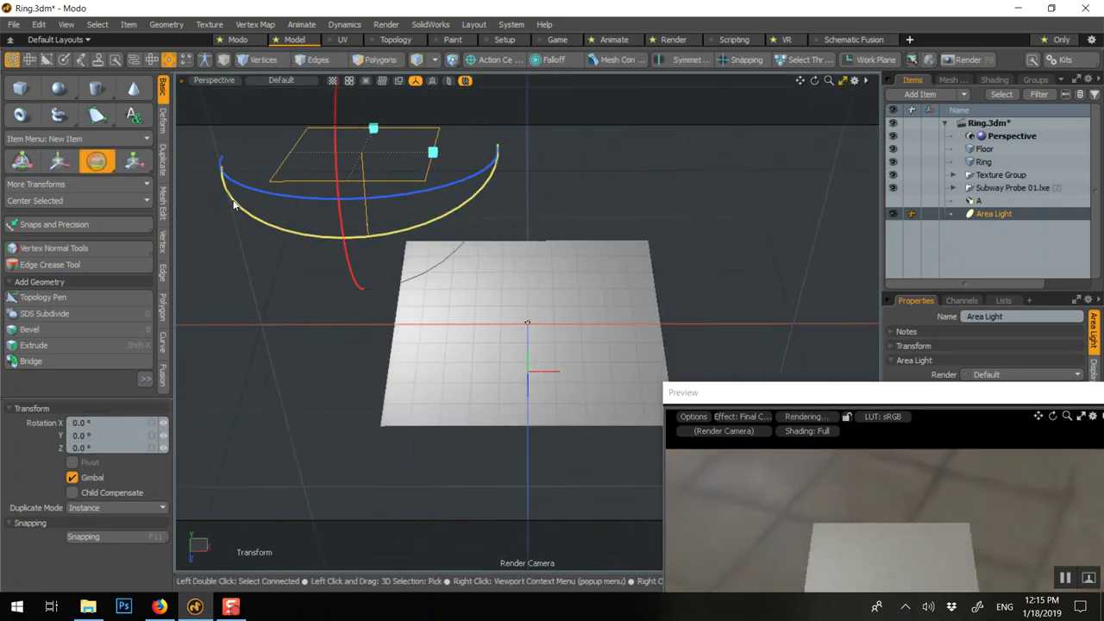
drag(233, 204, 294, 195)
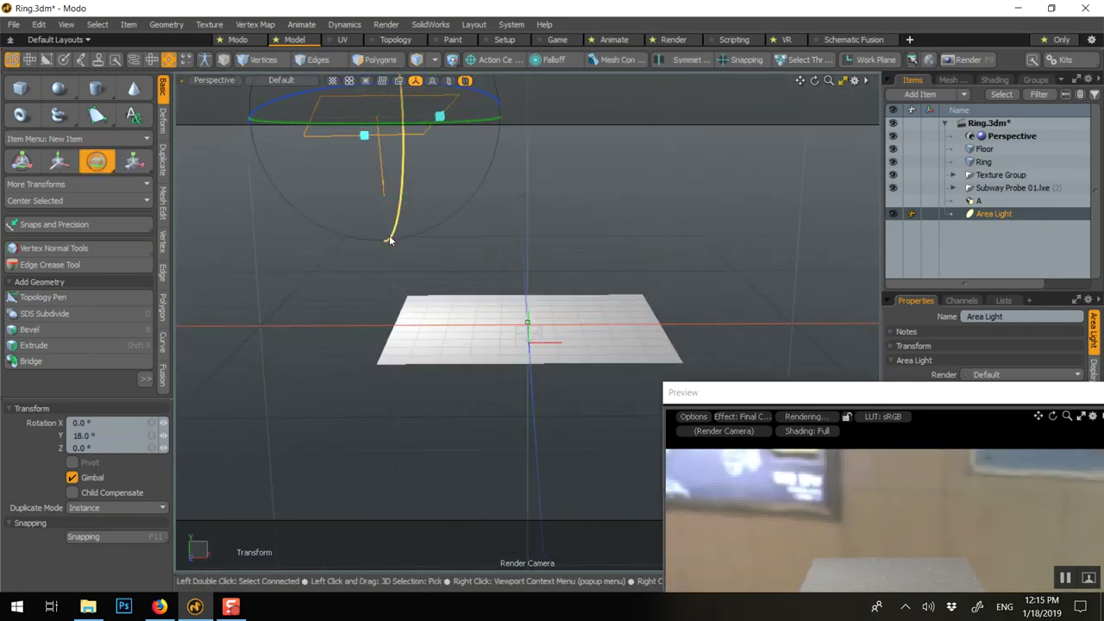
key(space)
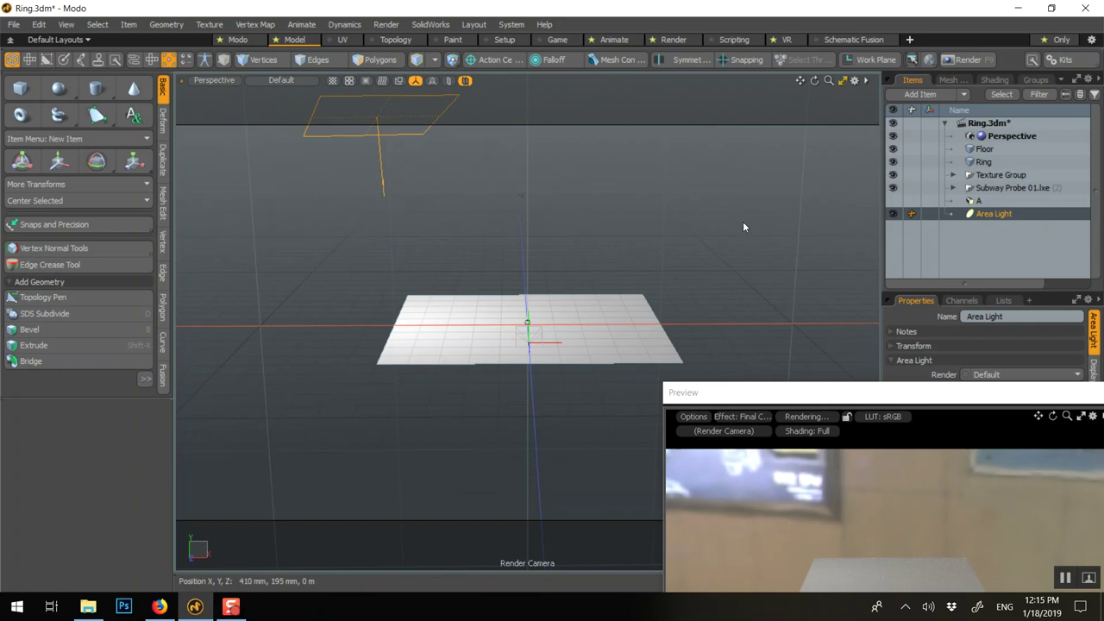
click(994, 201)
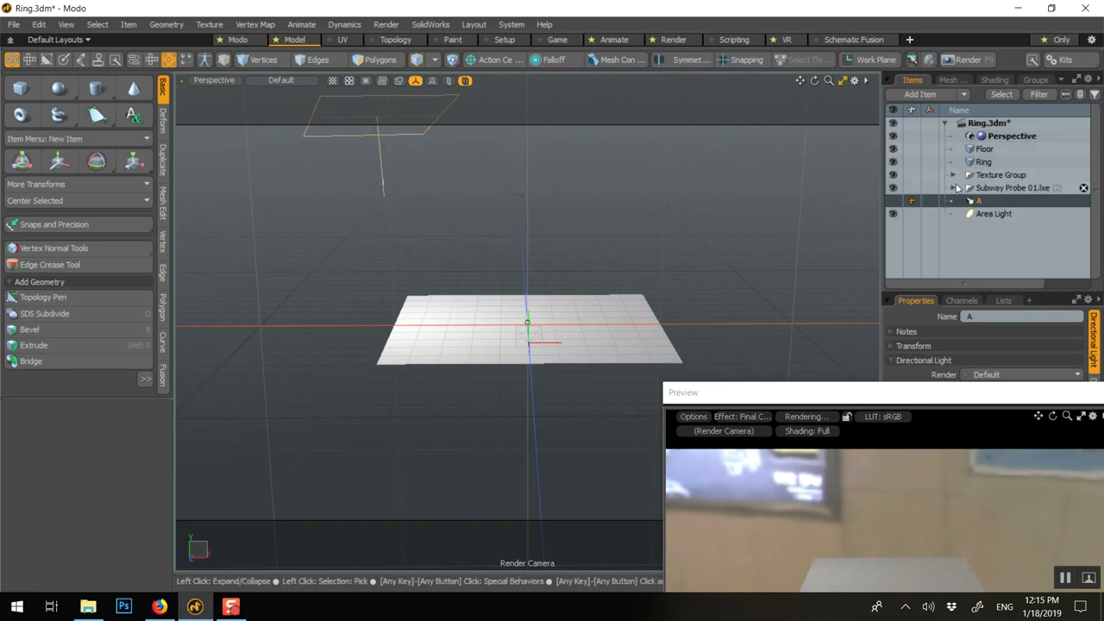
Frame the Ring from the expanded Texture Group and orbit low to show the horizon in the preview
click(953, 175)
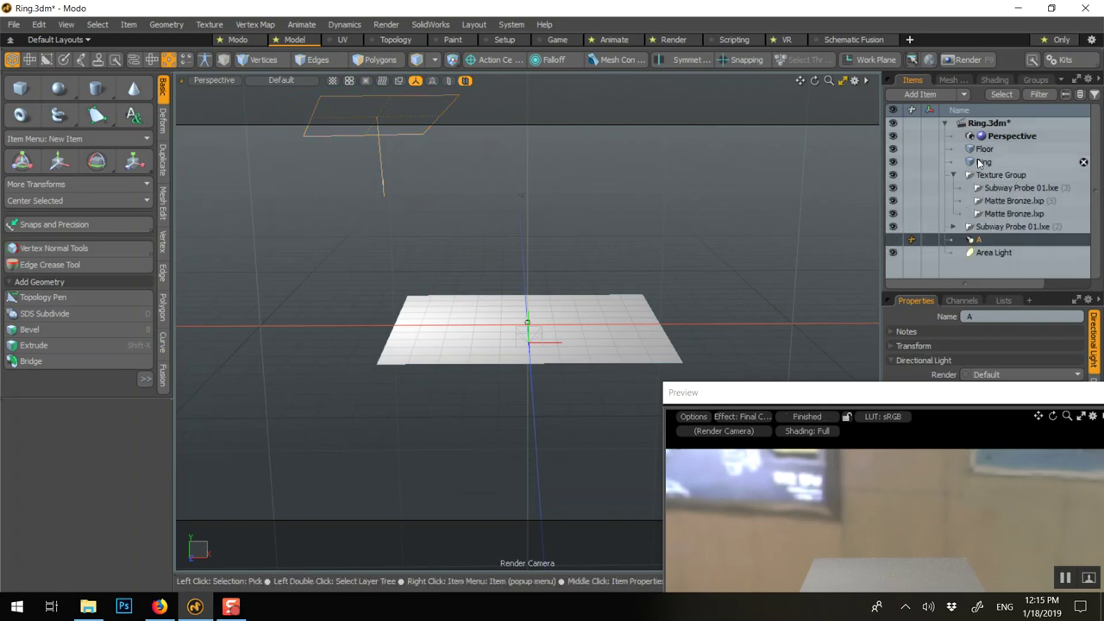
click(981, 163)
key(shift+a)
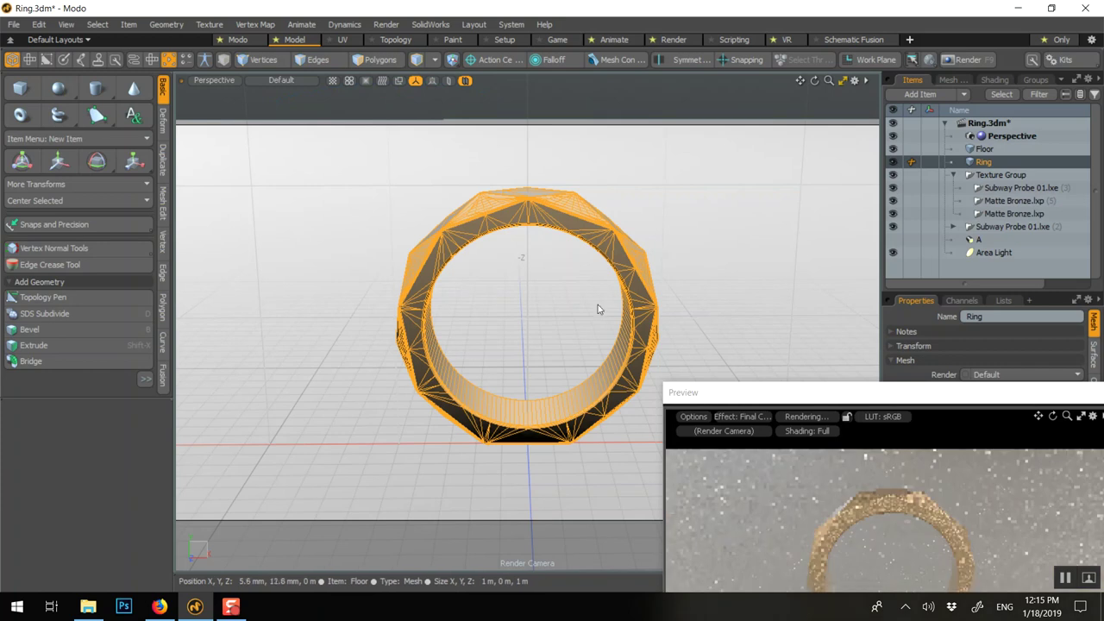
middle_drag(597, 309, 784, 393)
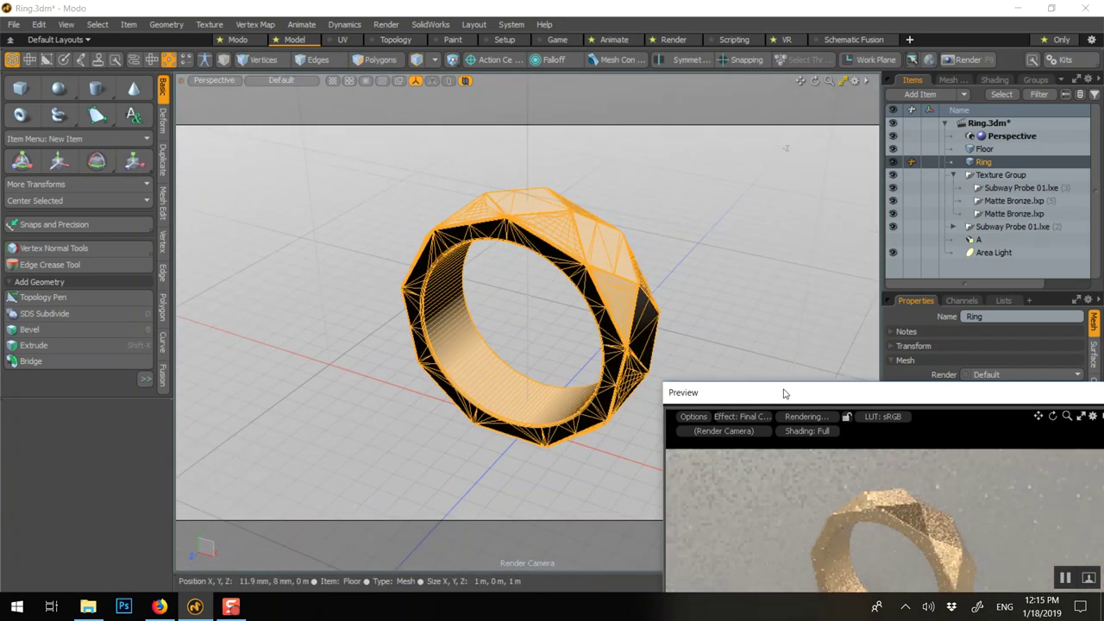
drag(783, 393, 379, 226)
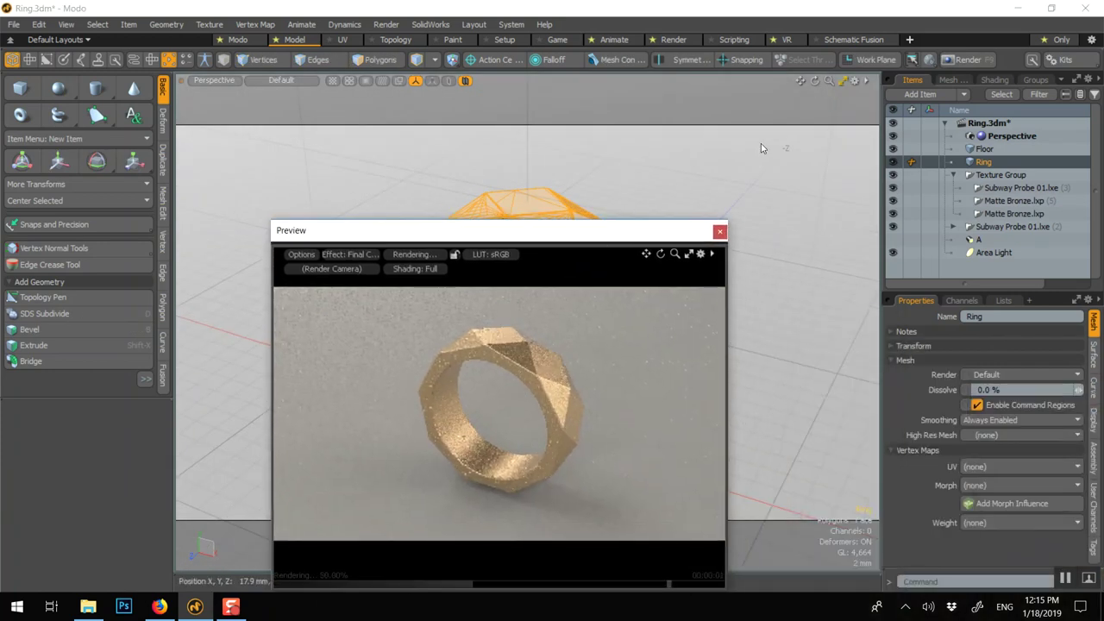
middle_drag(760, 148, 721, 160)
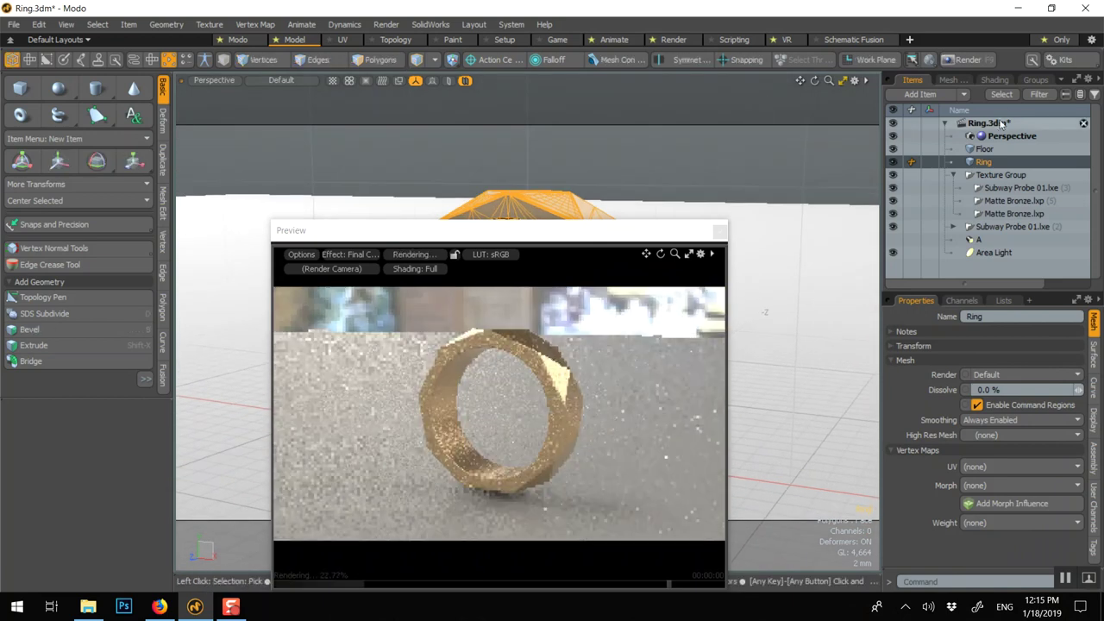
click(997, 81)
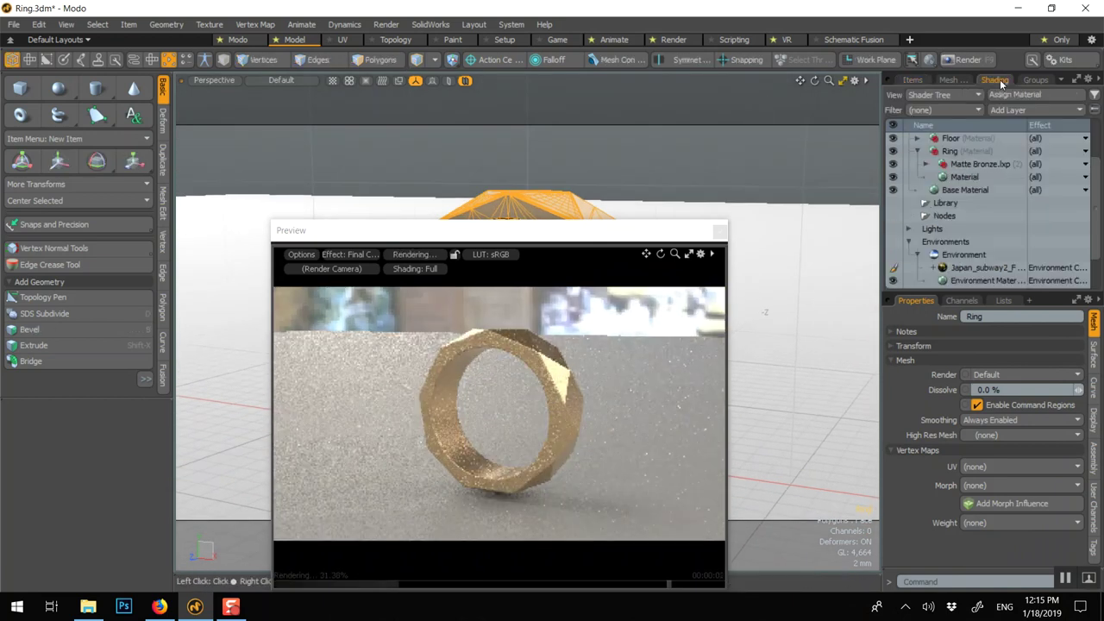
Uncheck Visible to Camera on the subway Environment and select the floor
click(952, 256)
click(976, 268)
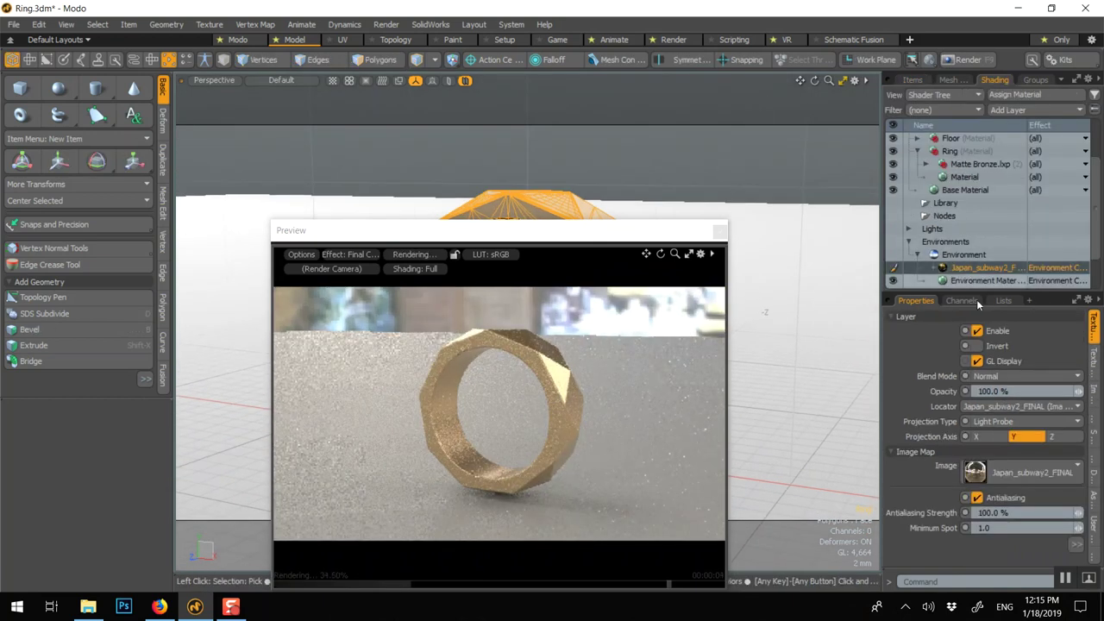
click(963, 255)
click(988, 353)
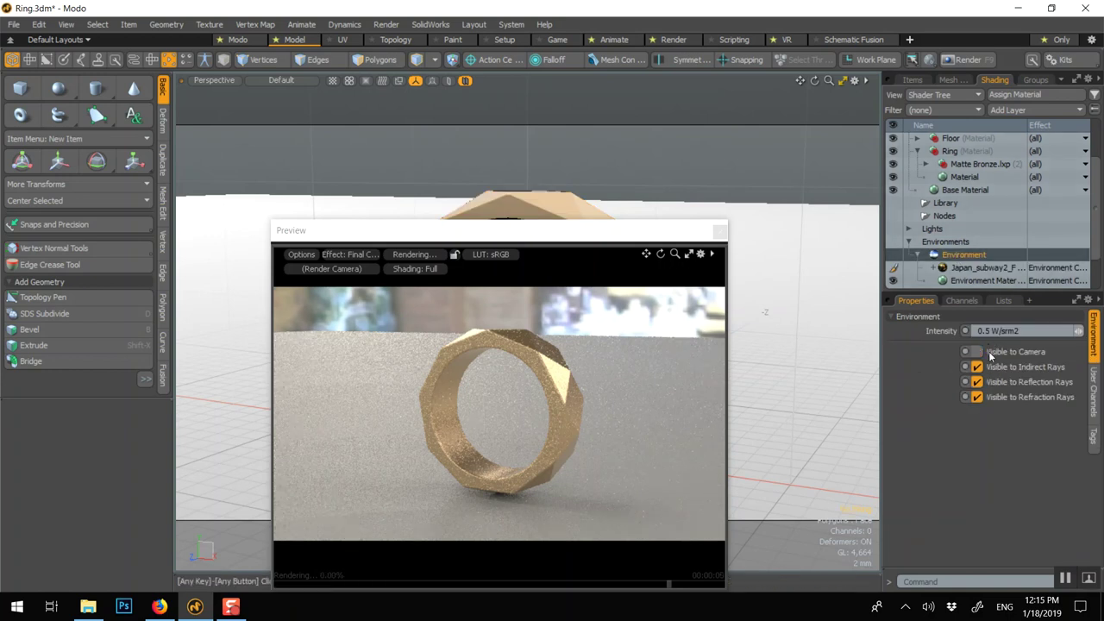
alt+drag(638, 216, 655, 218)
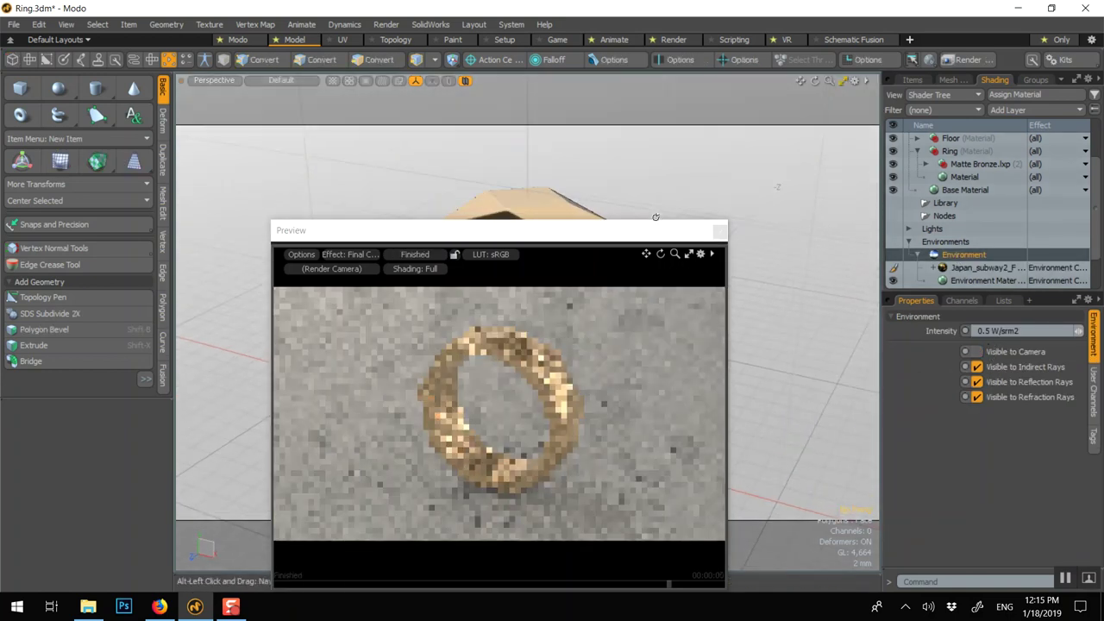
click(554, 173)
alt+drag(557, 173, 622, 174)
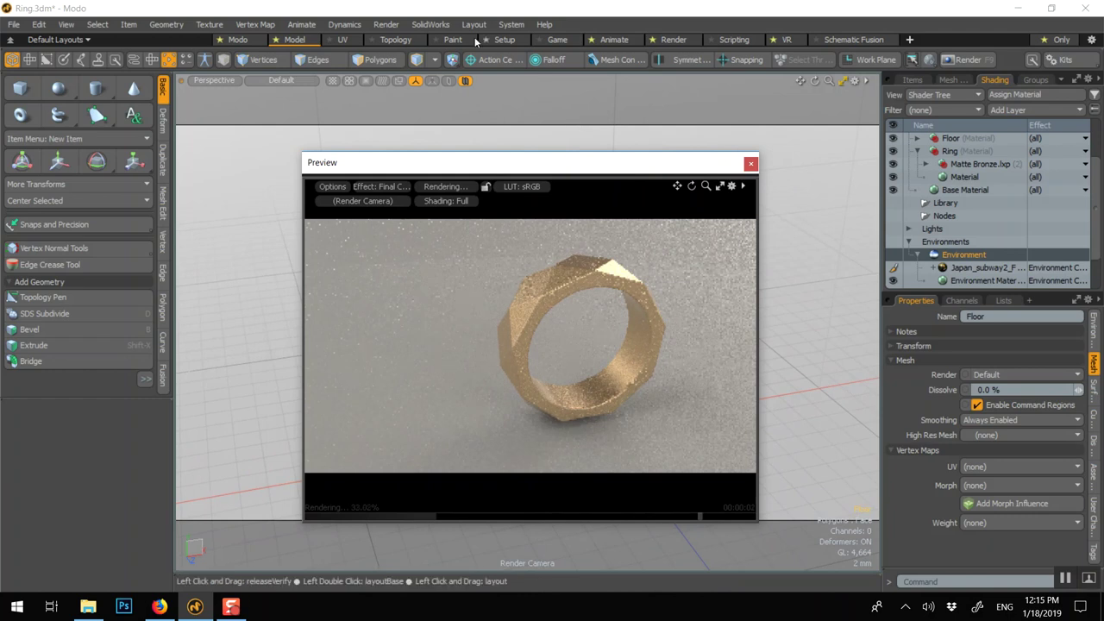
click(385, 24)
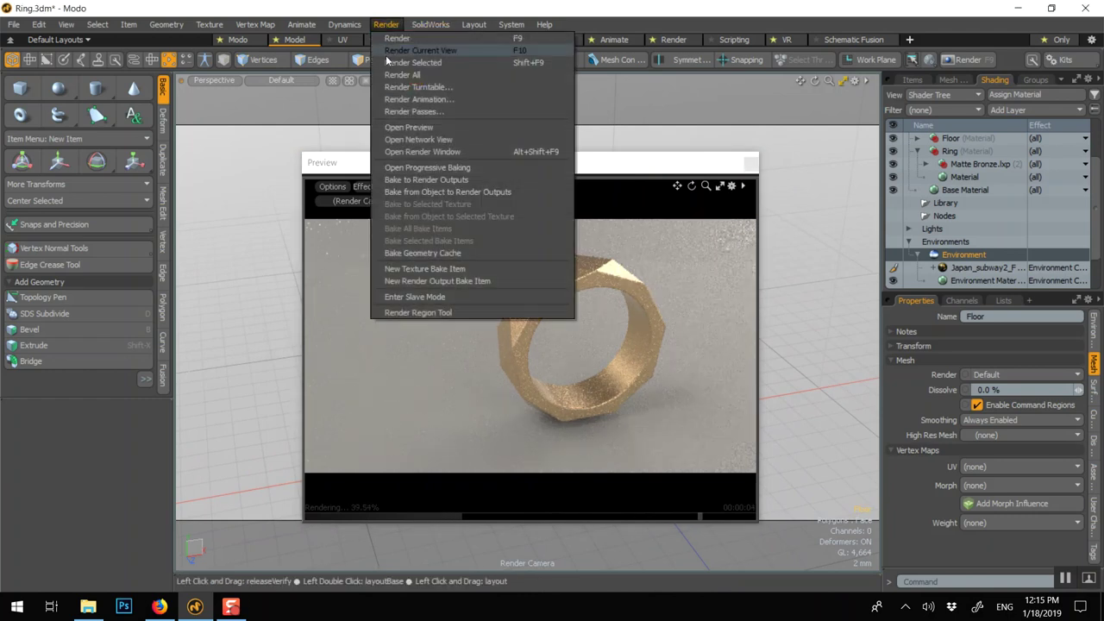
Render the ring at 1280×720, adjust the render view zoom and widen the image area
click(393, 39)
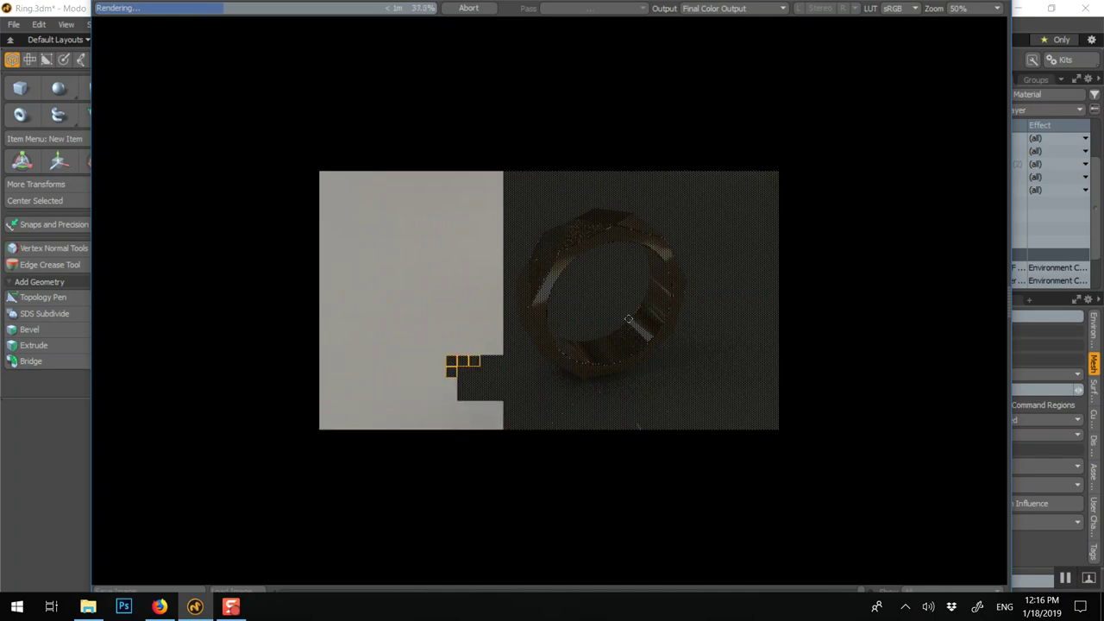
click(957, 8)
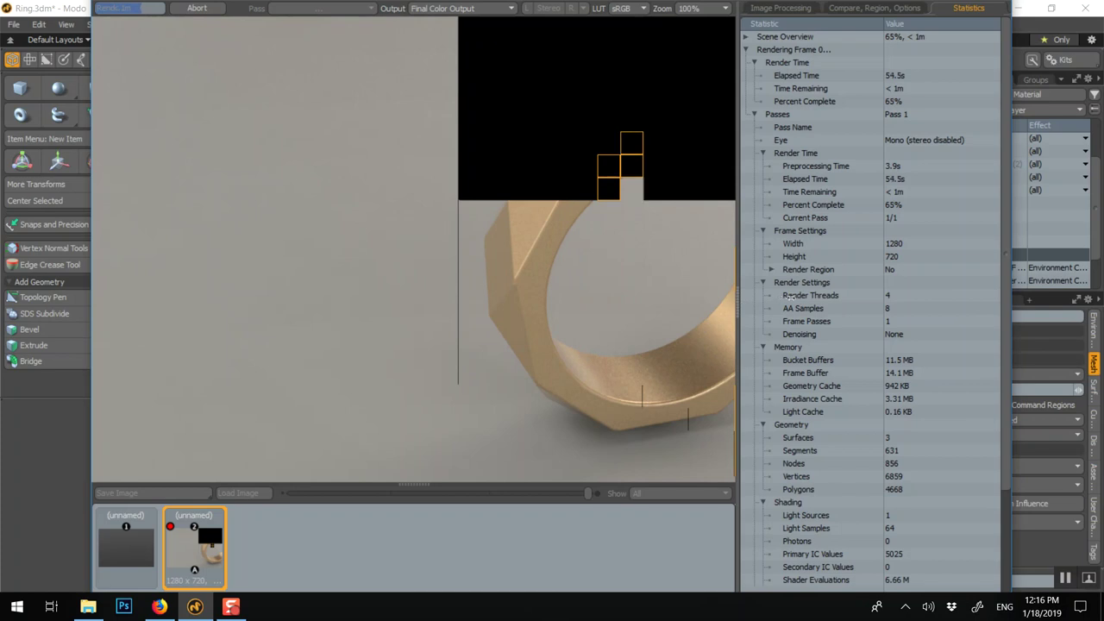
drag(739, 8, 785, 7)
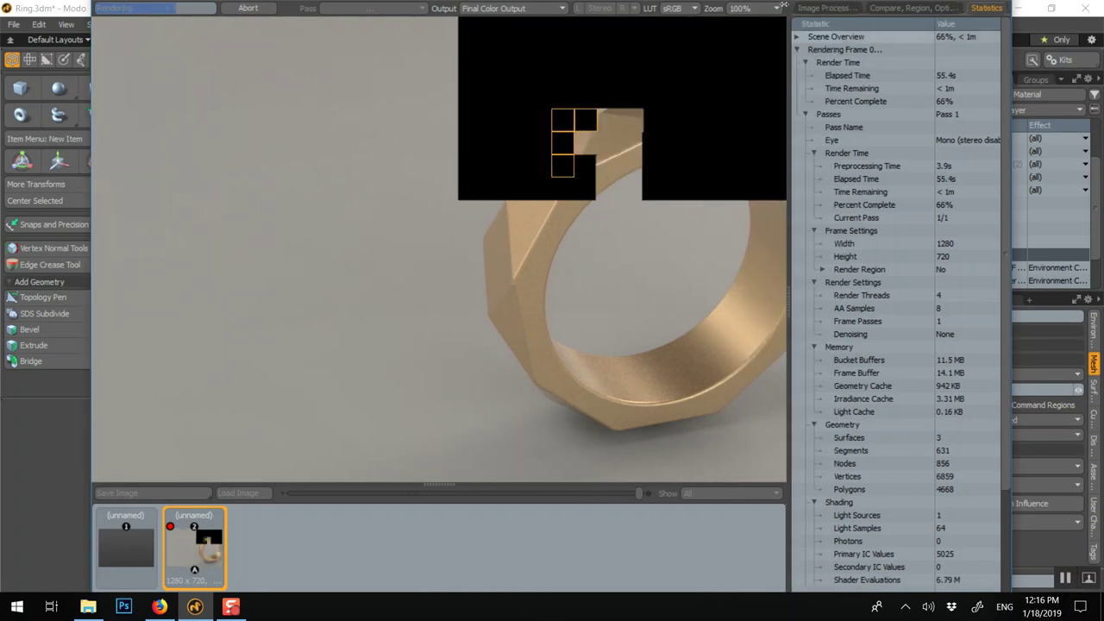
Show the Image Processing settings for the finished ring render and widen the Render window on both sides
click(844, 9)
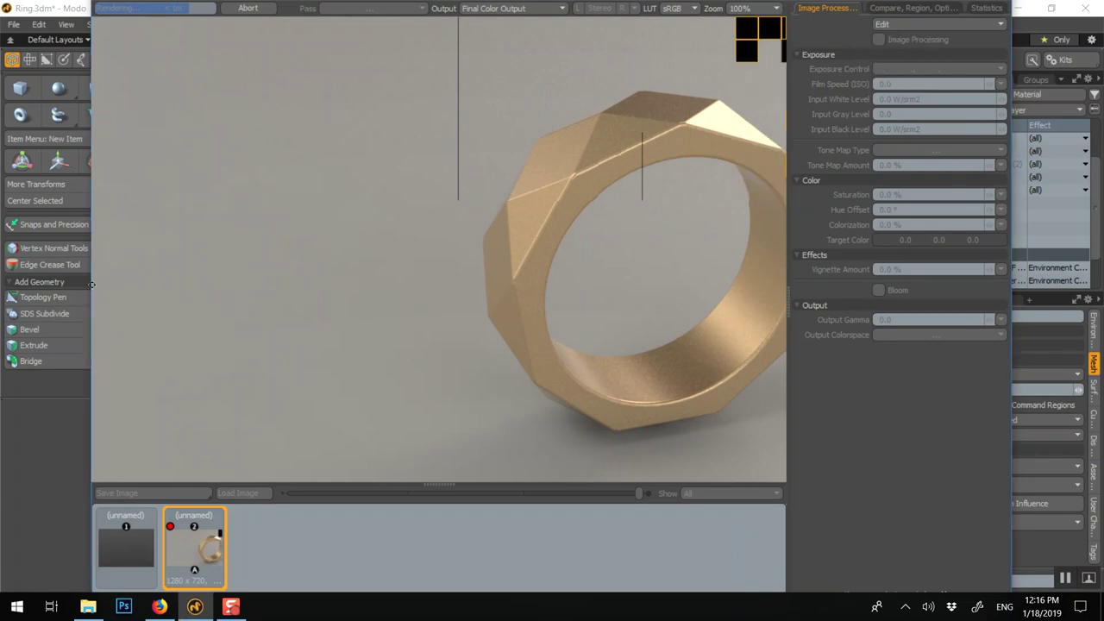
drag(58, 274, 9, 271)
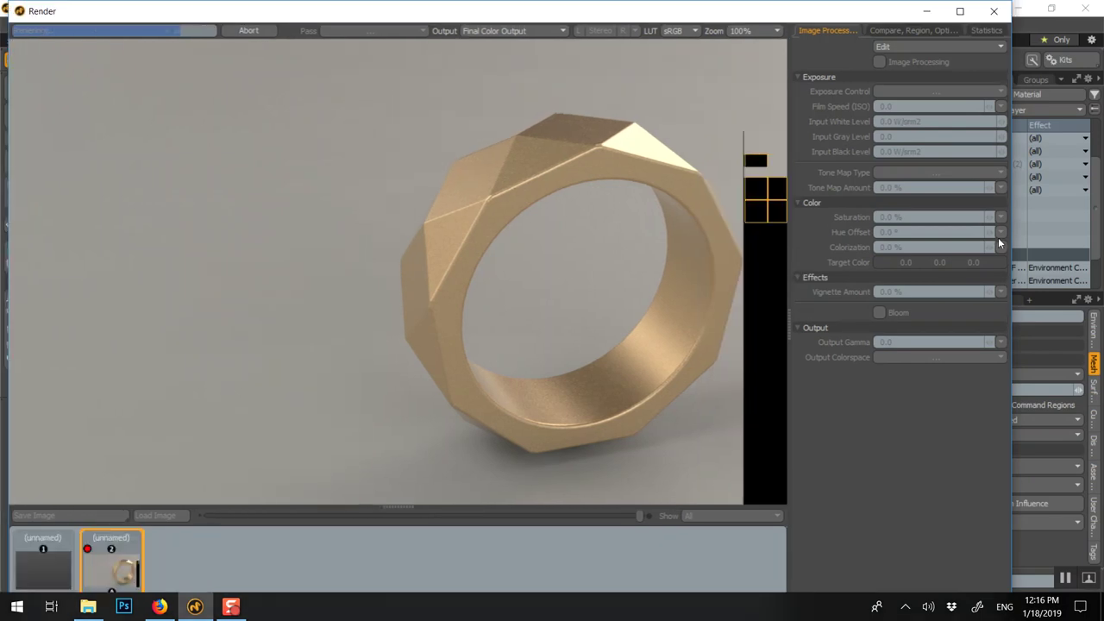
drag(1015, 232, 1084, 229)
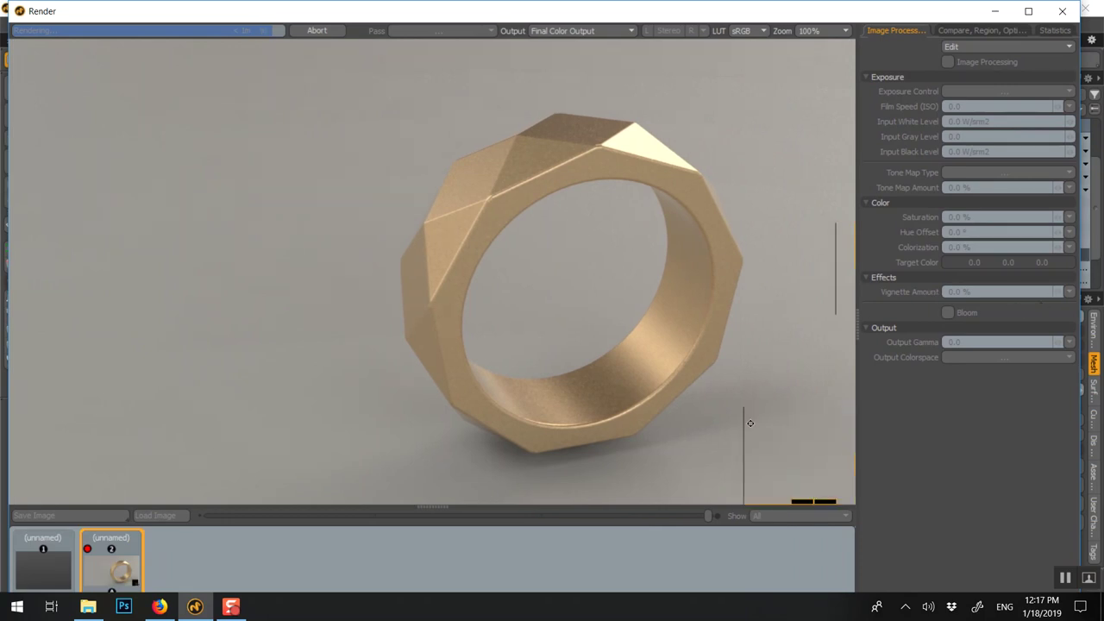
click(985, 293)
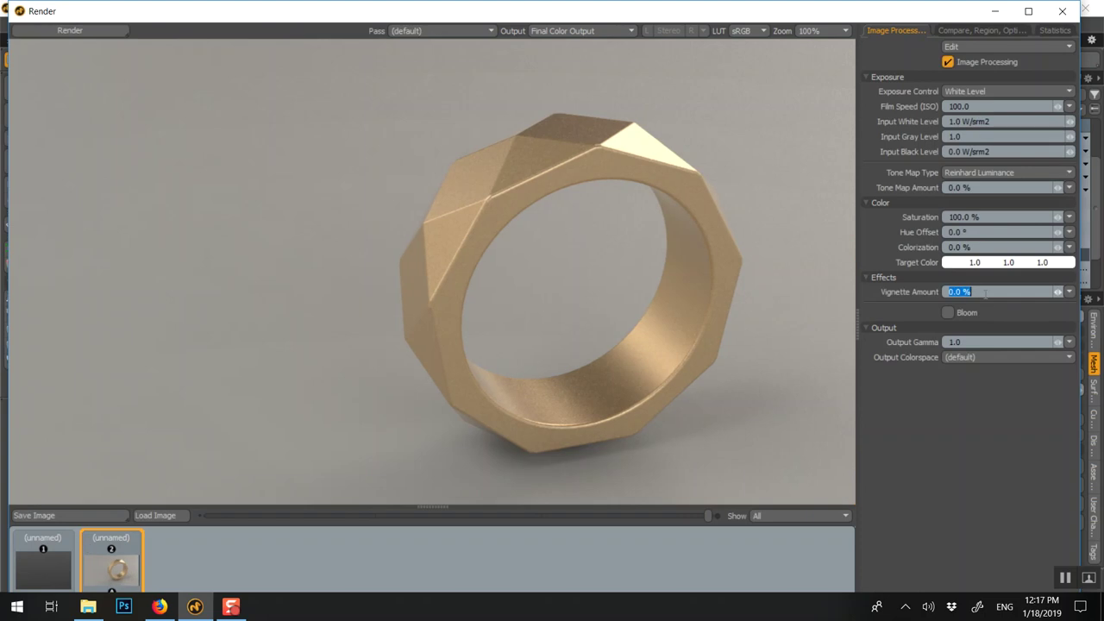
Set the vignette amount to 400%
text(35)
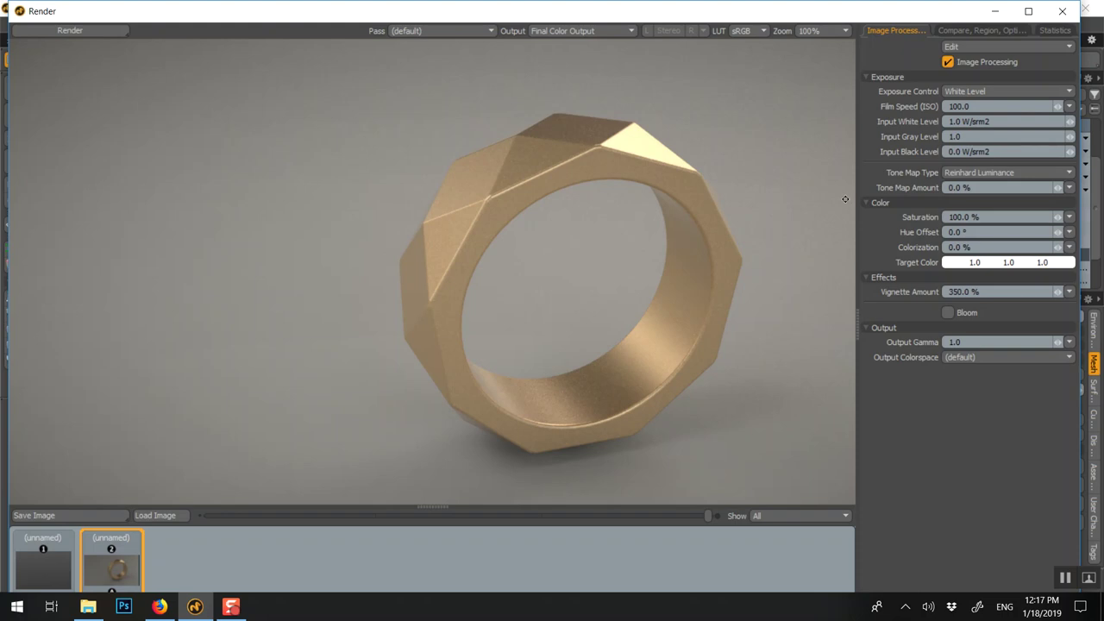
click(971, 292)
text(5)
text(00)
key(Return)
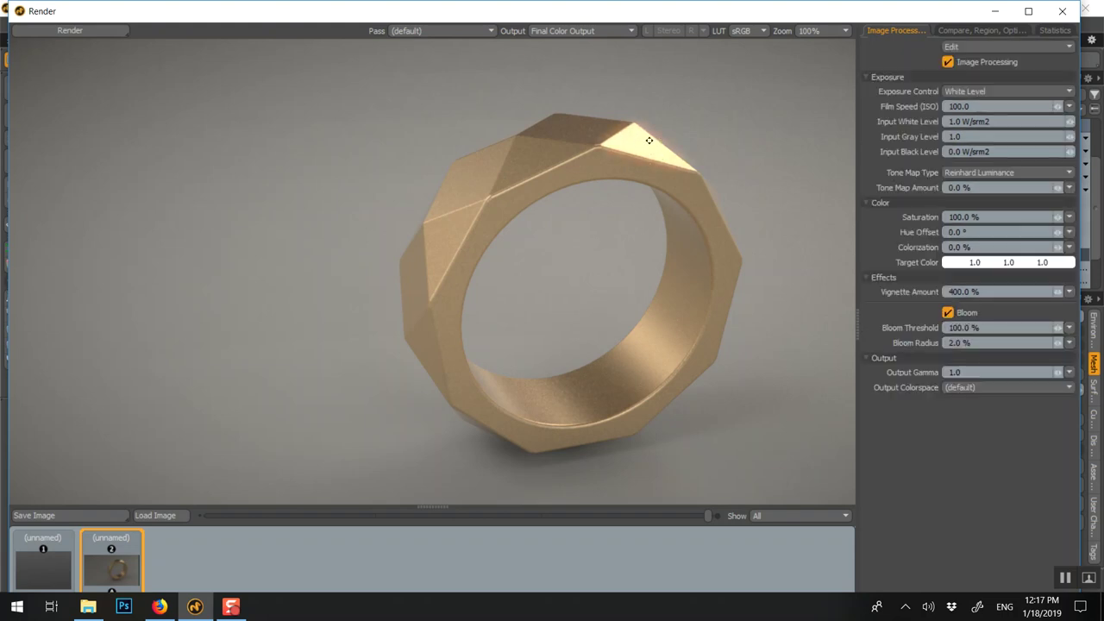
Try a bloom threshold of 80% and a bloom radius of 4%
click(977, 328)
text(80)
key(Return)
click(992, 342)
text(4)
key(Return)
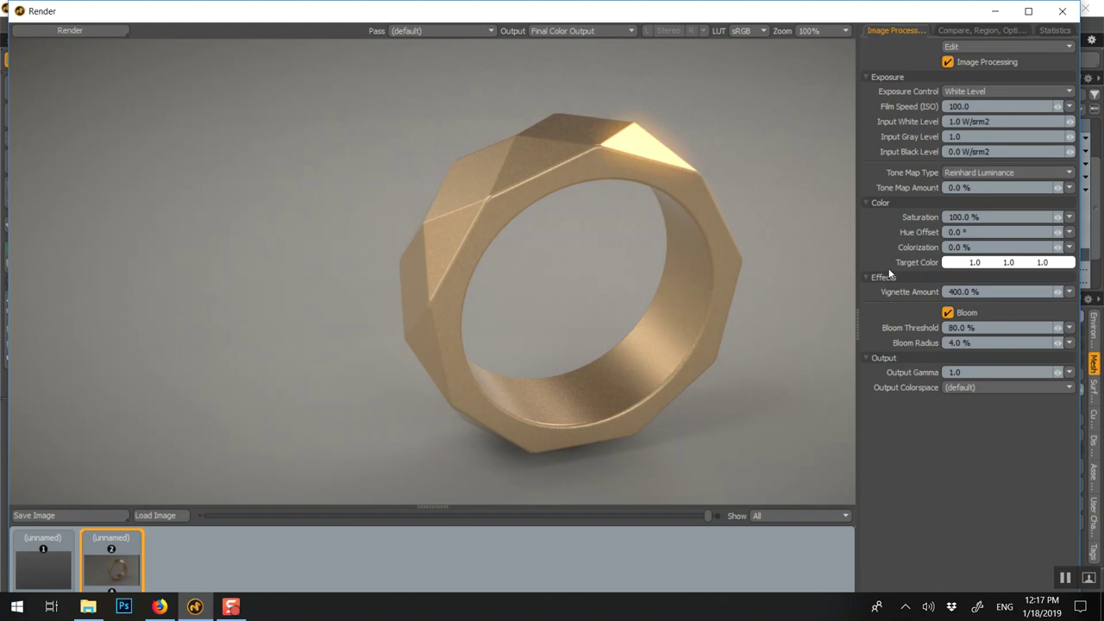
Enable bloom, change it to 110% threshold and 2% radius, and close the render window
click(949, 312)
click(957, 328)
text(110)
click(969, 343)
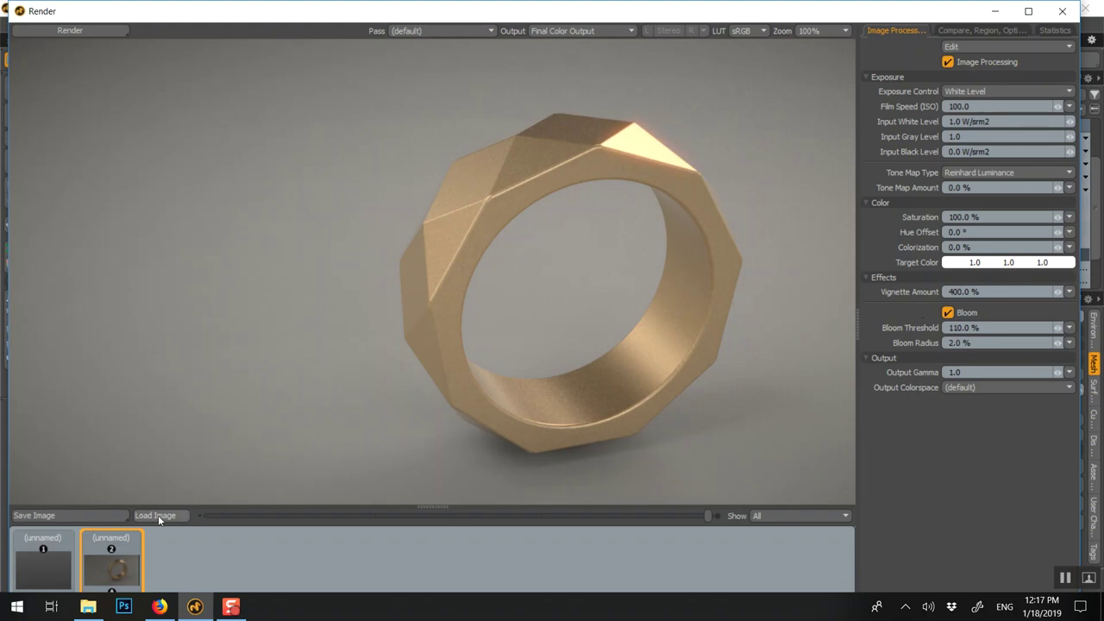
click(1061, 10)
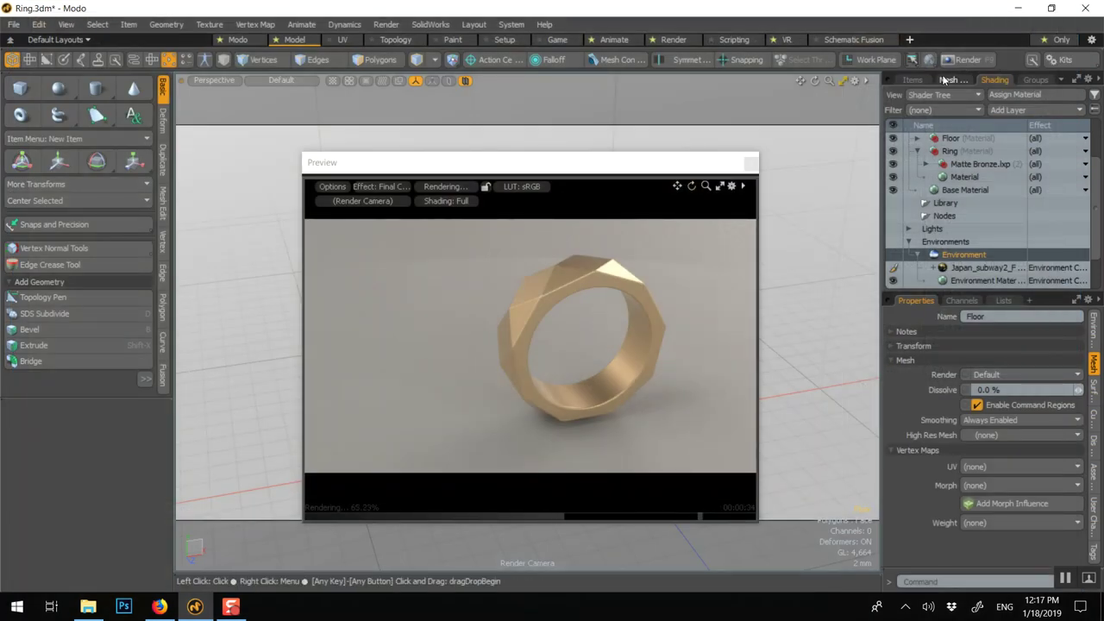
Select the Render item in the Shader Tree and enlarge its Properties panel to show the frame settings
click(948, 80)
click(993, 79)
scroll(936, 211, up, 2)
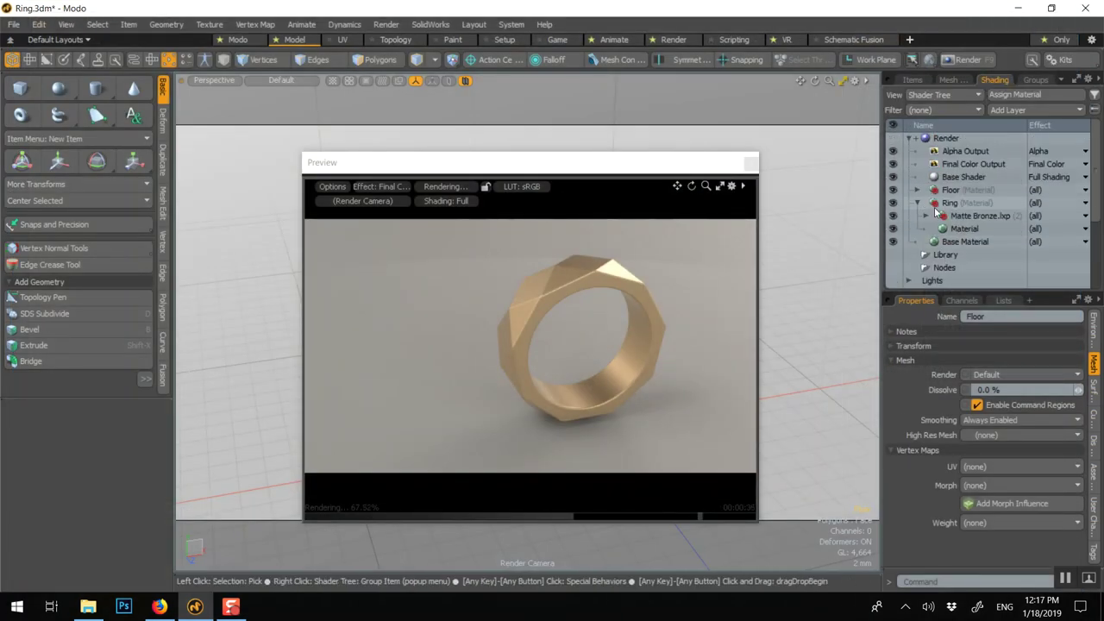
click(945, 138)
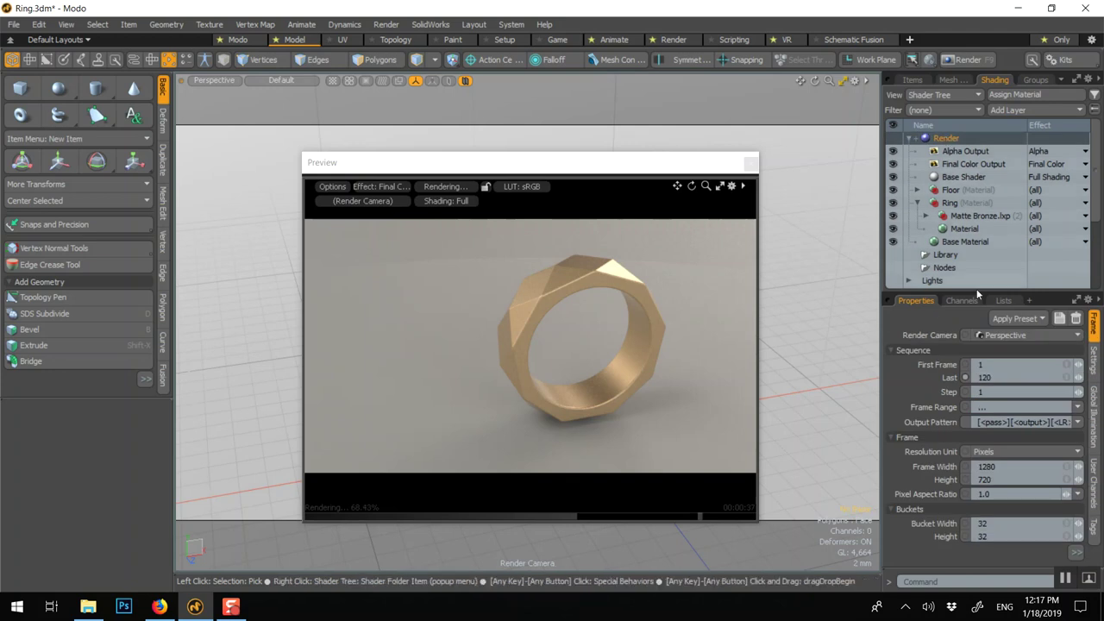
drag(961, 291, 954, 211)
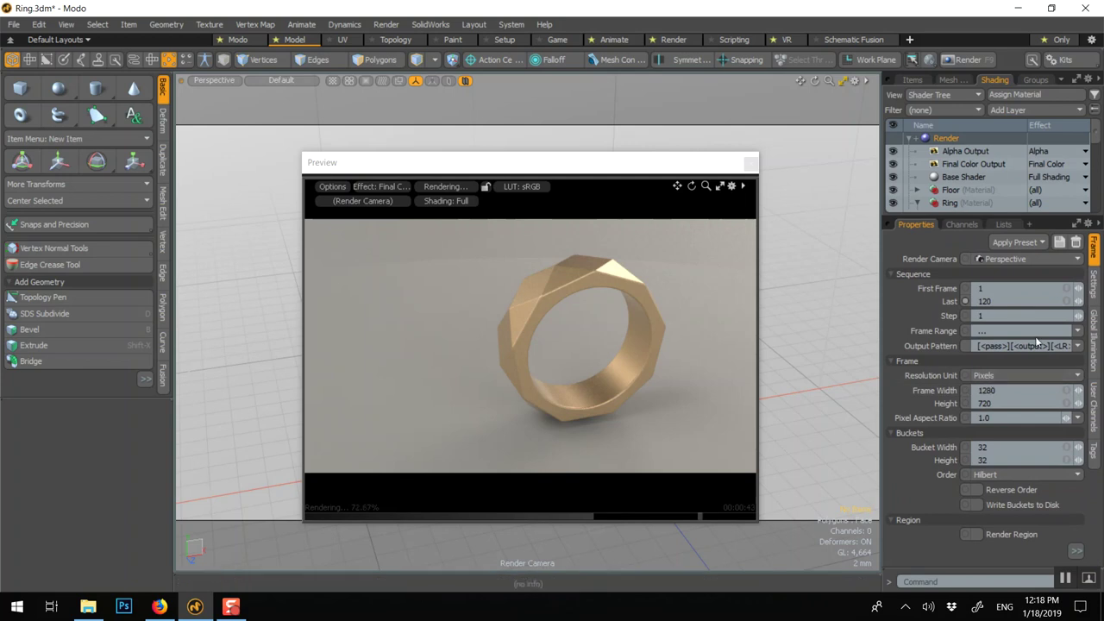
In the render Settings, choose 16 samples/pixel antialiasing, a 0.35 shading rate and 512 reflection samples
click(1093, 287)
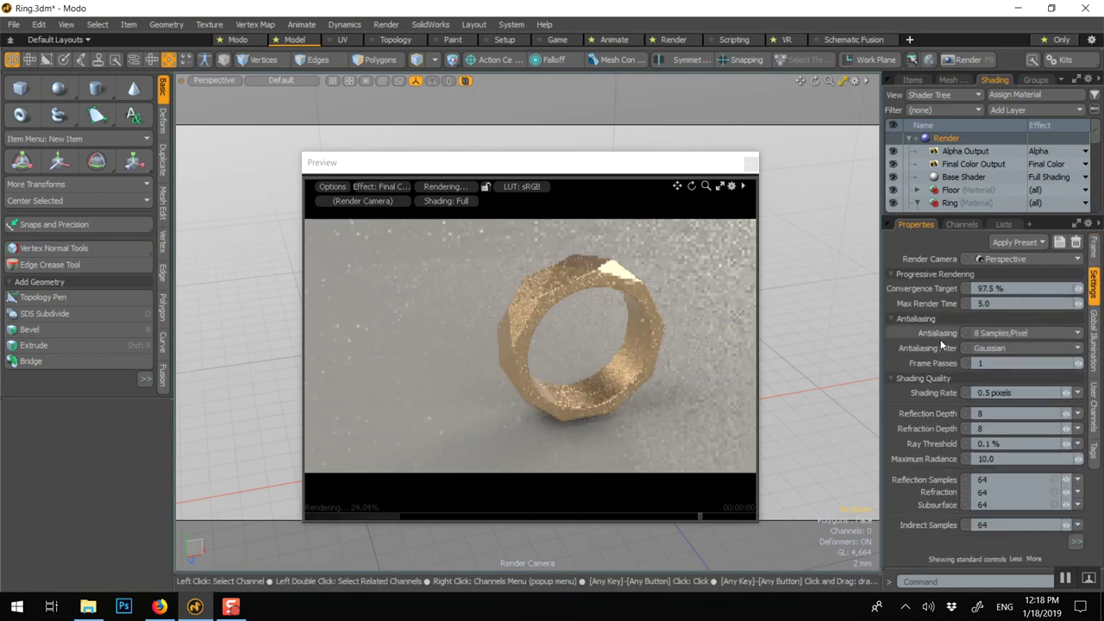
click(980, 333)
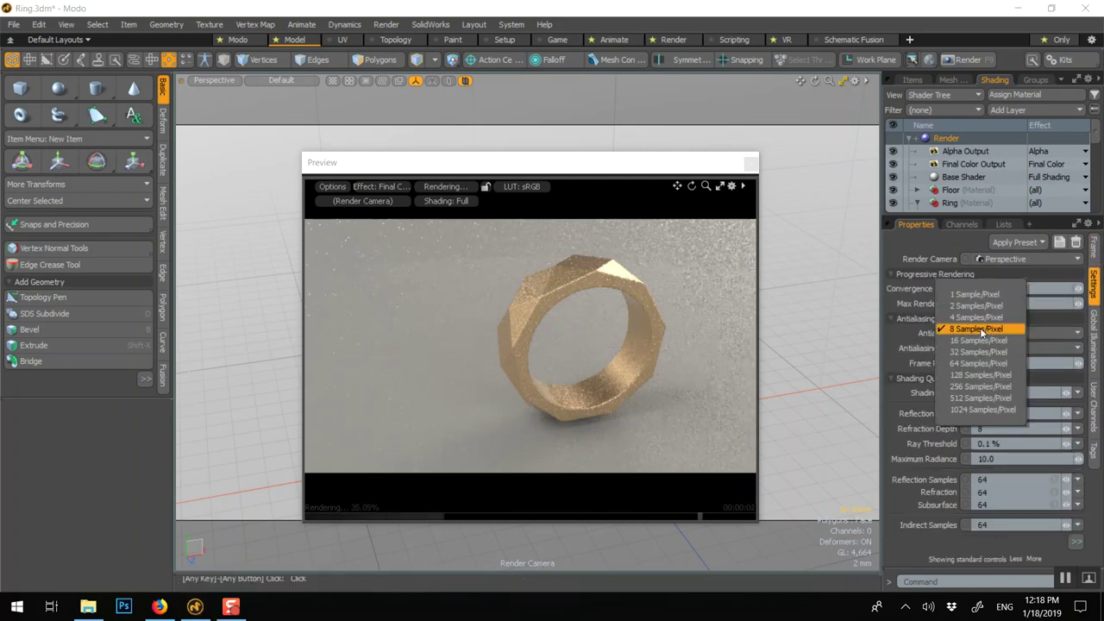
click(978, 340)
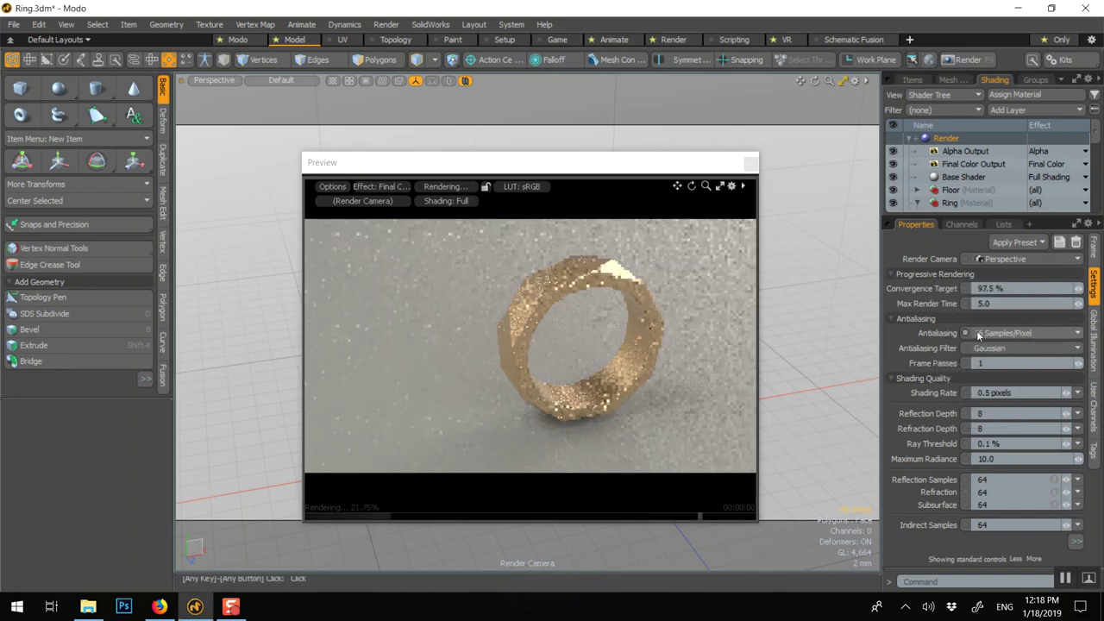
click(1005, 393)
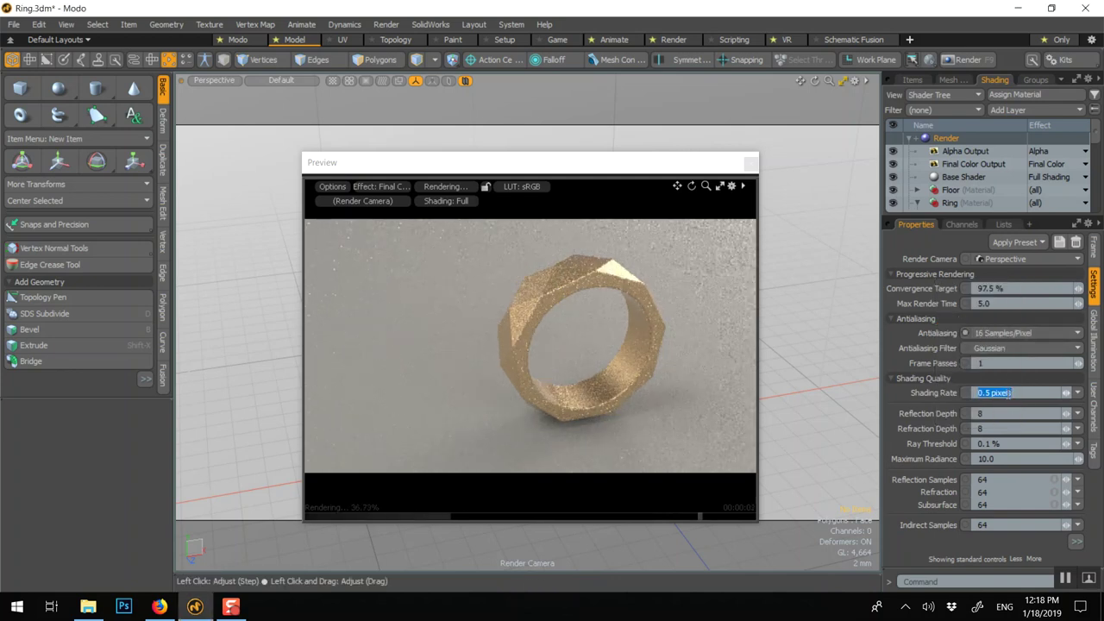
text(0)
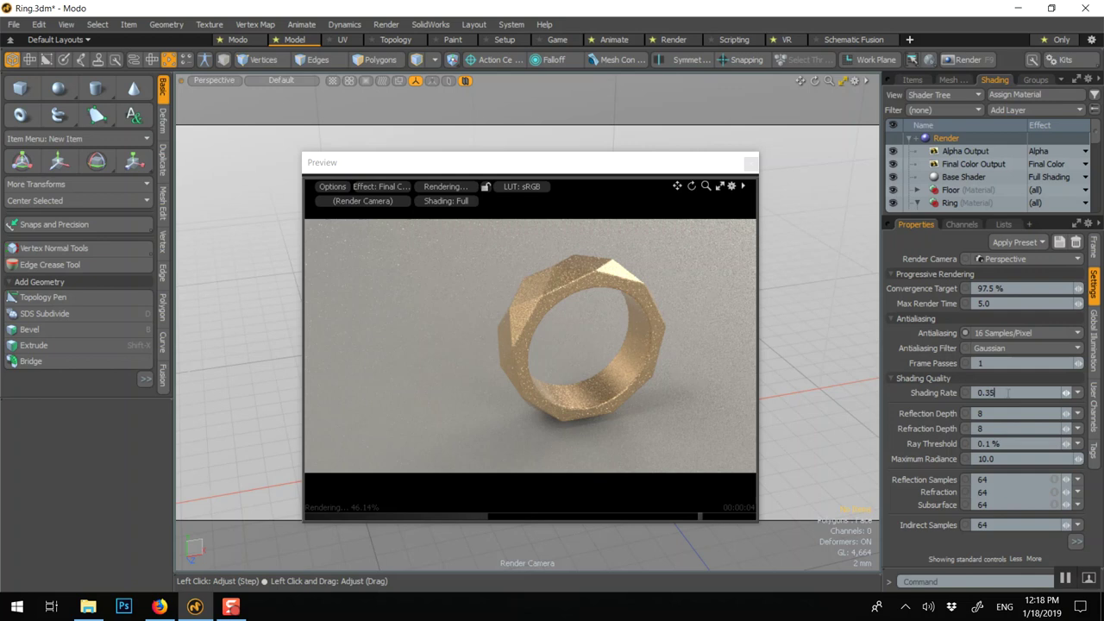
text(.35)
key(Return)
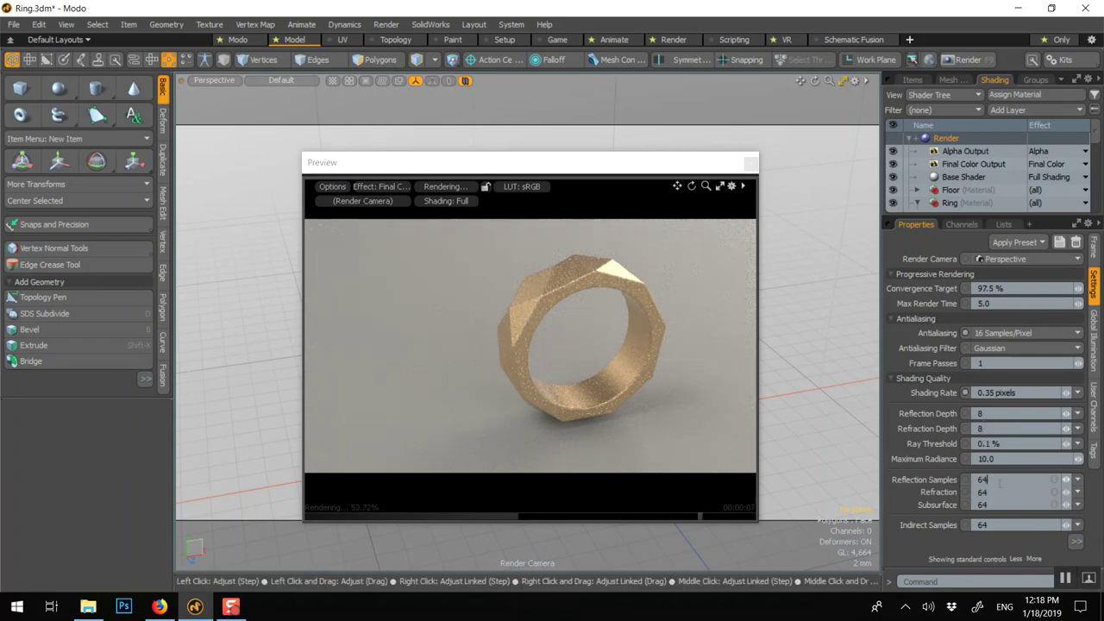
double_click(980, 479)
text(512)
key(Return)
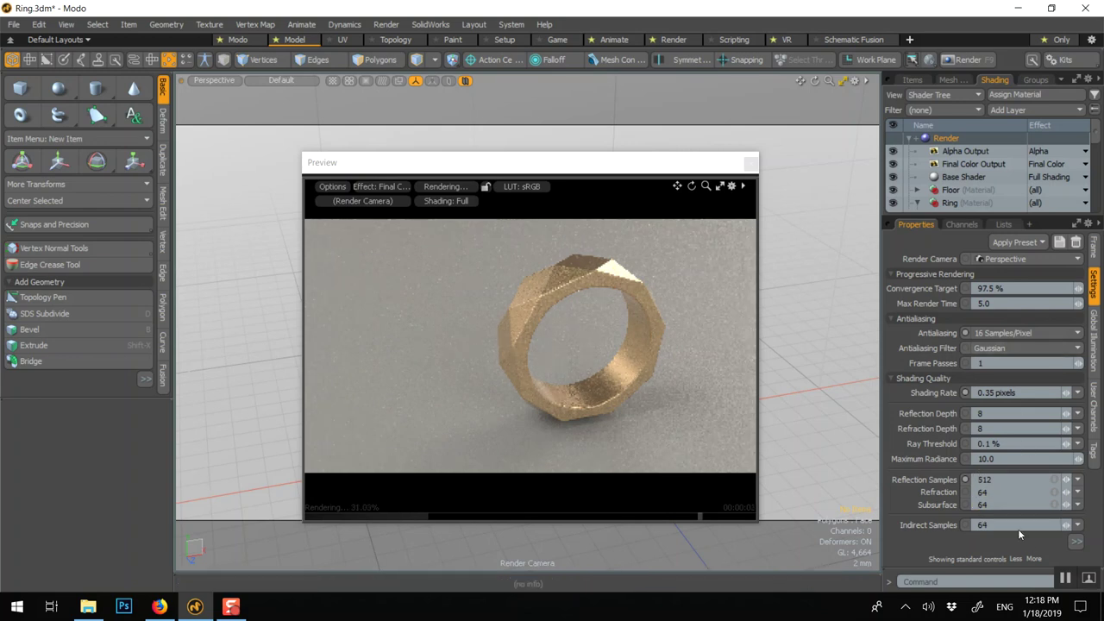
Set direct light samples to 1024 in the additional render settings and move the Preview window up-left
click(1075, 540)
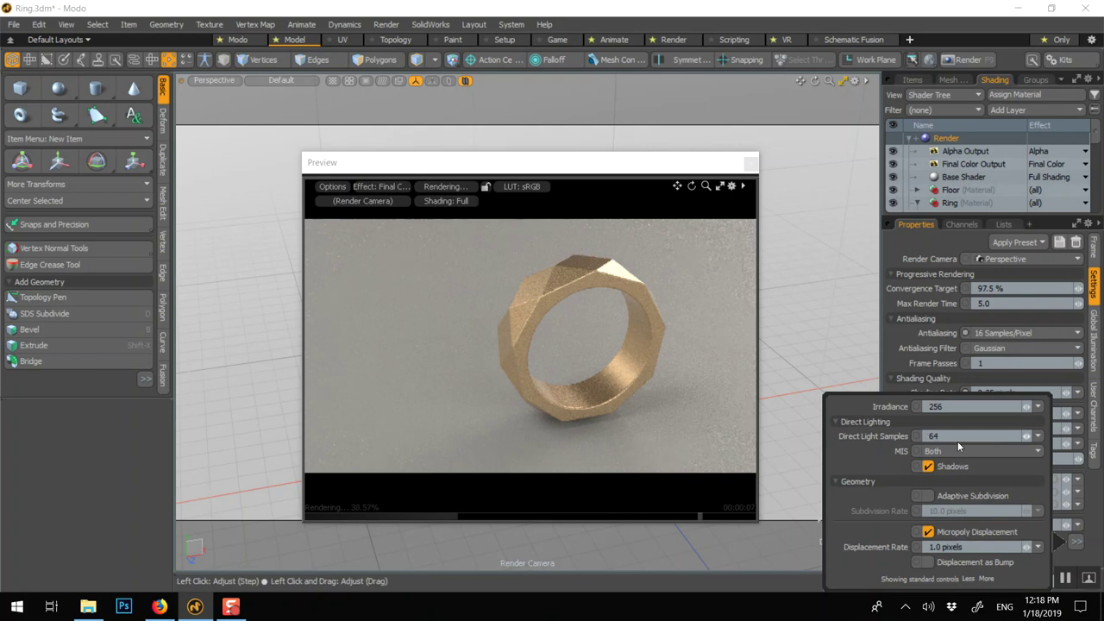
click(925, 438)
text(102)
key(Return)
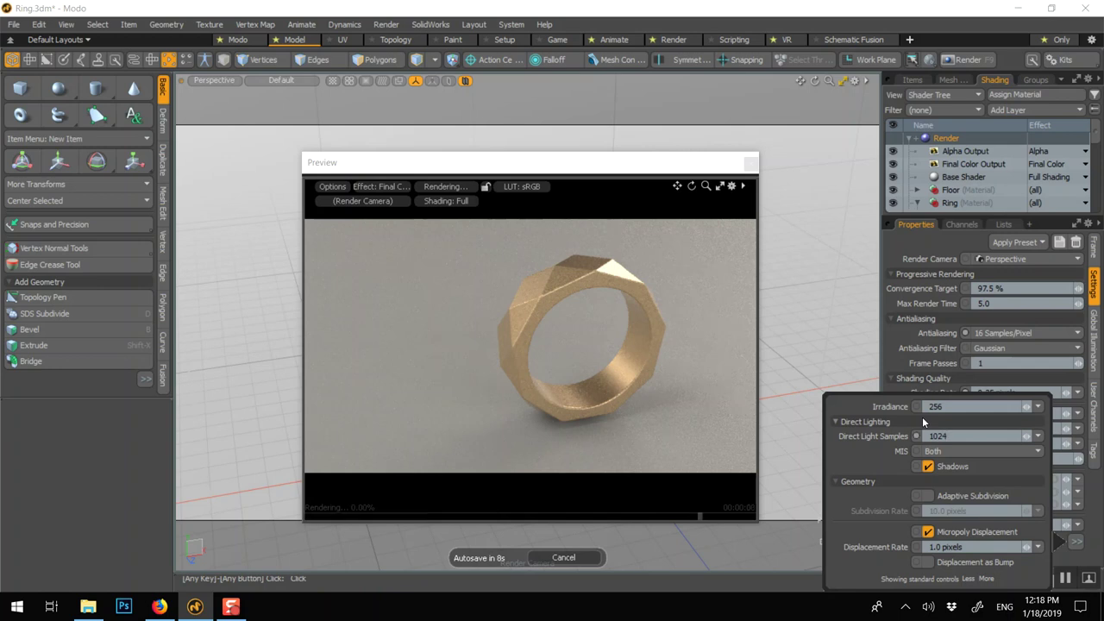
key(Return)
drag(567, 167, 531, 110)
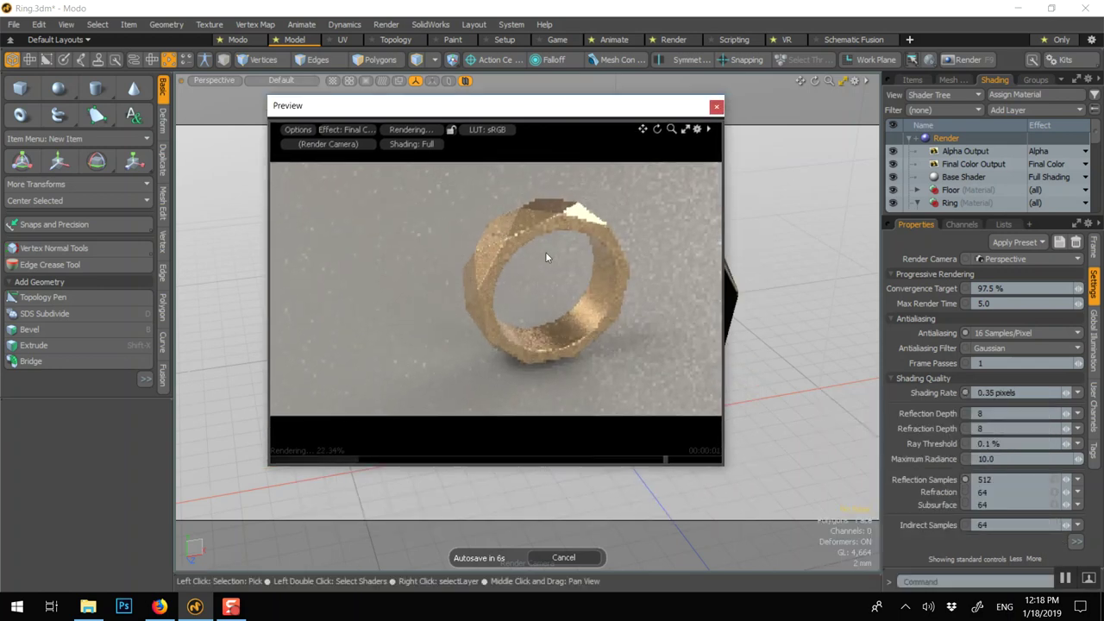